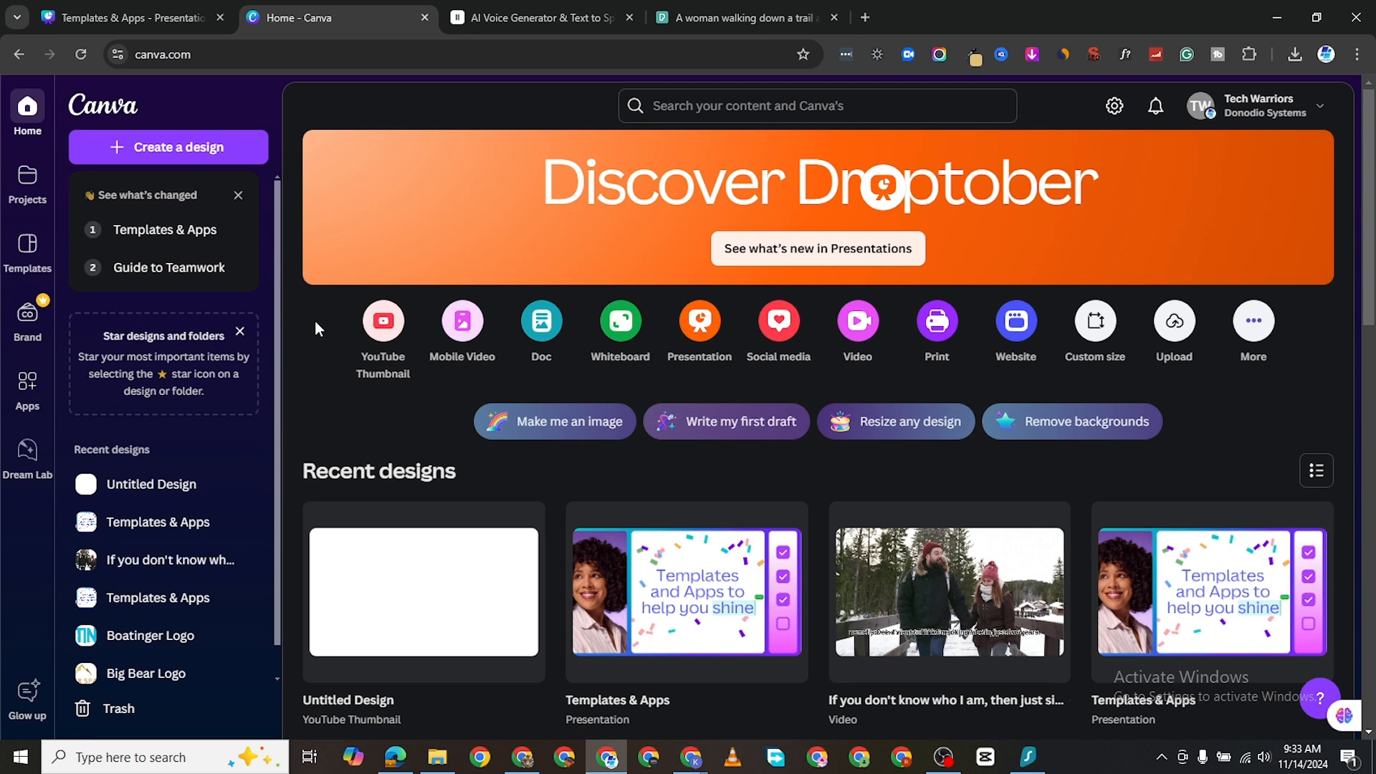
- Create a new blank Video (1080p) design at 1920 × 1080 px
left_click(462, 327)
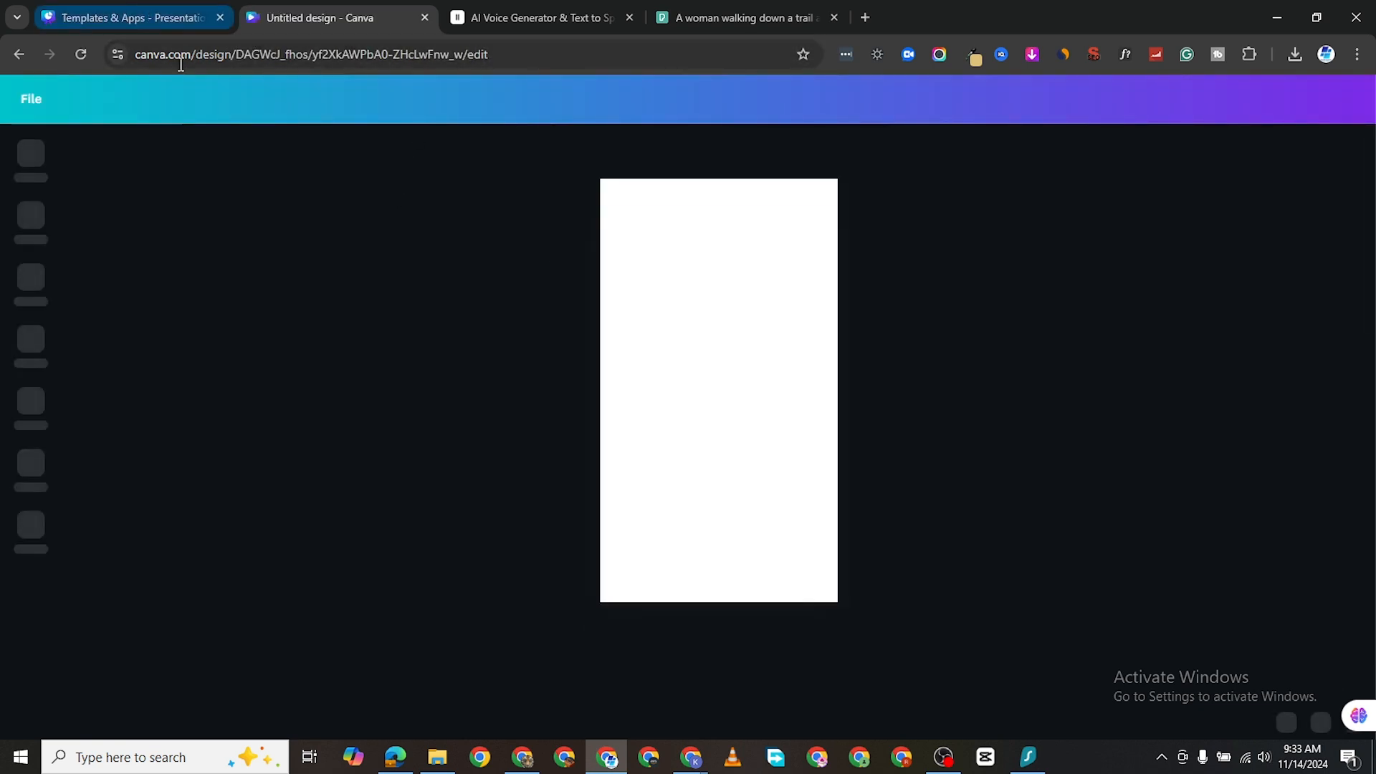
left_click(19, 53)
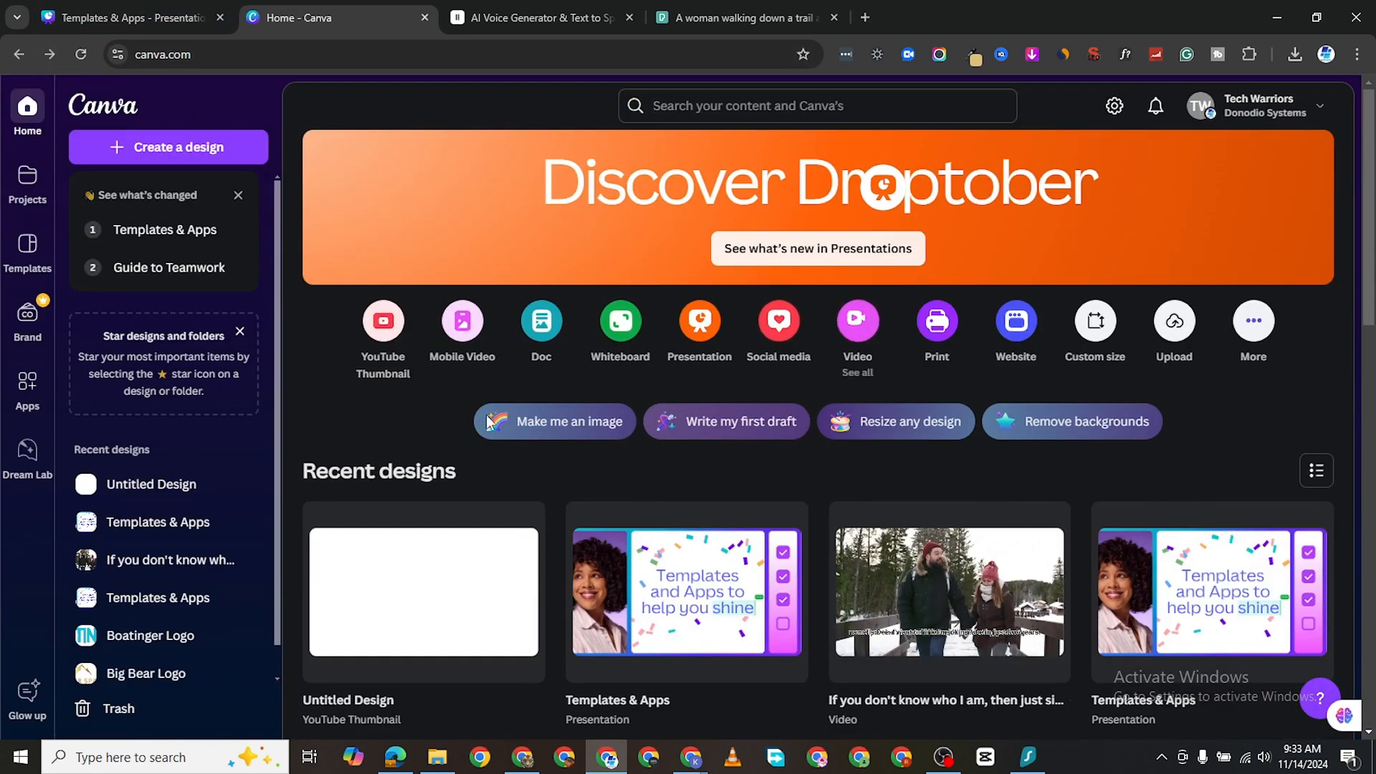
left_click(858, 321)
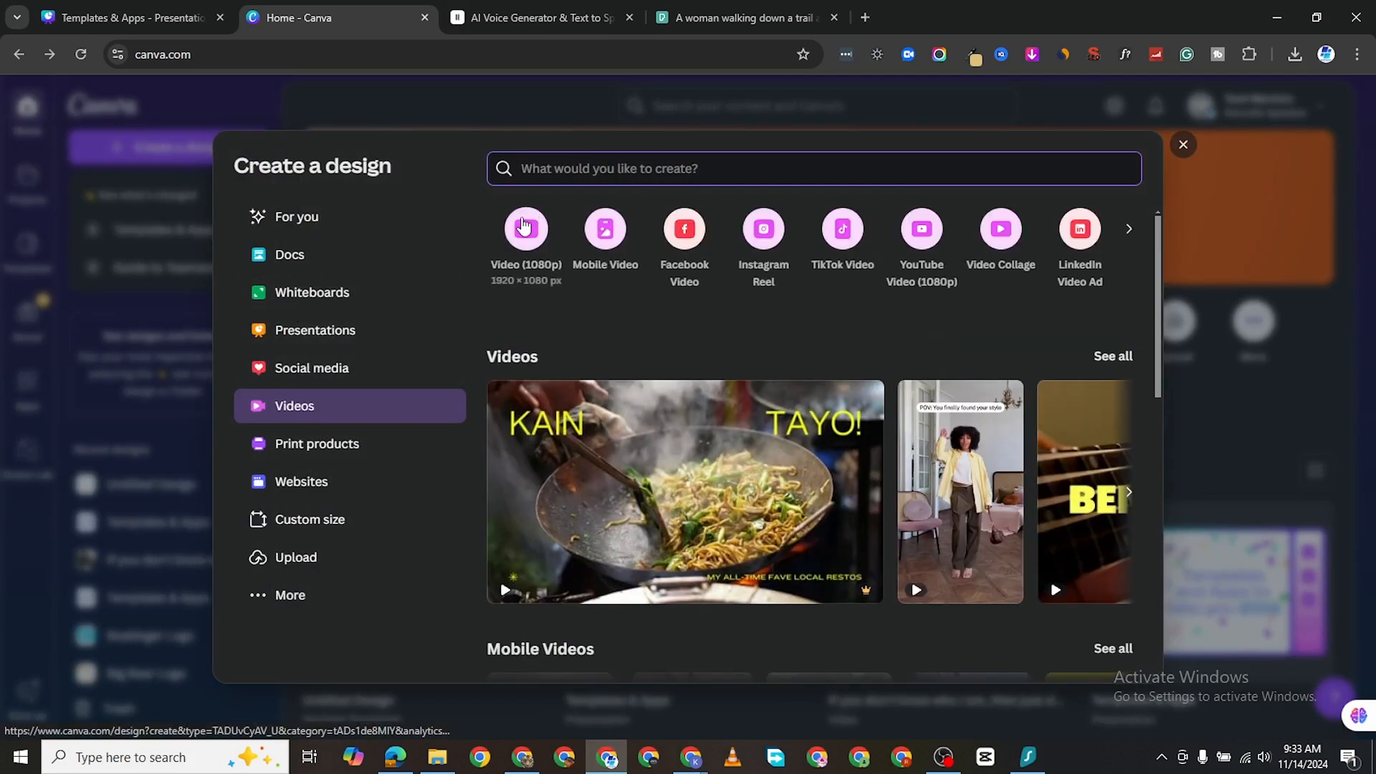
left_click(528, 229)
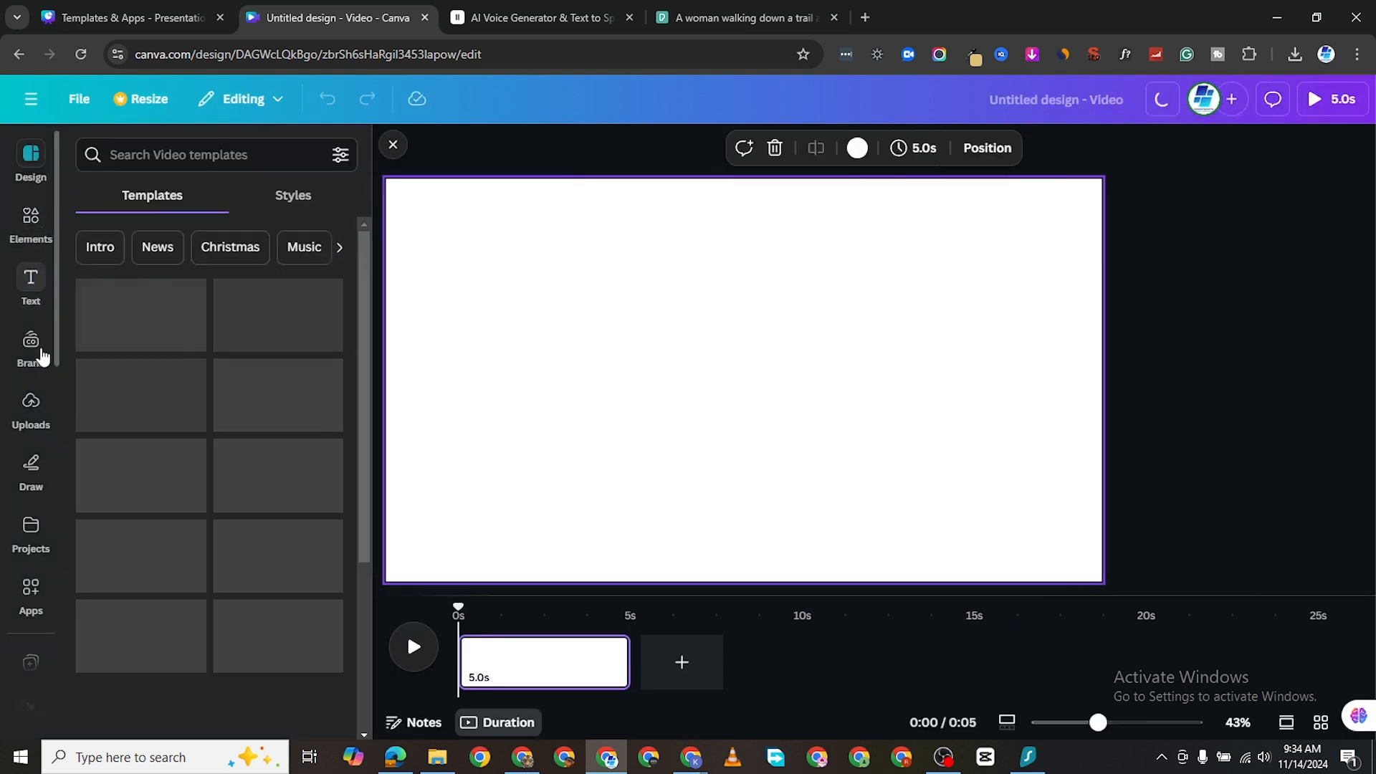
- Place the uploaded 9.0s clip of the woman on the trail so it fills the page, and preview it
left_click(30, 405)
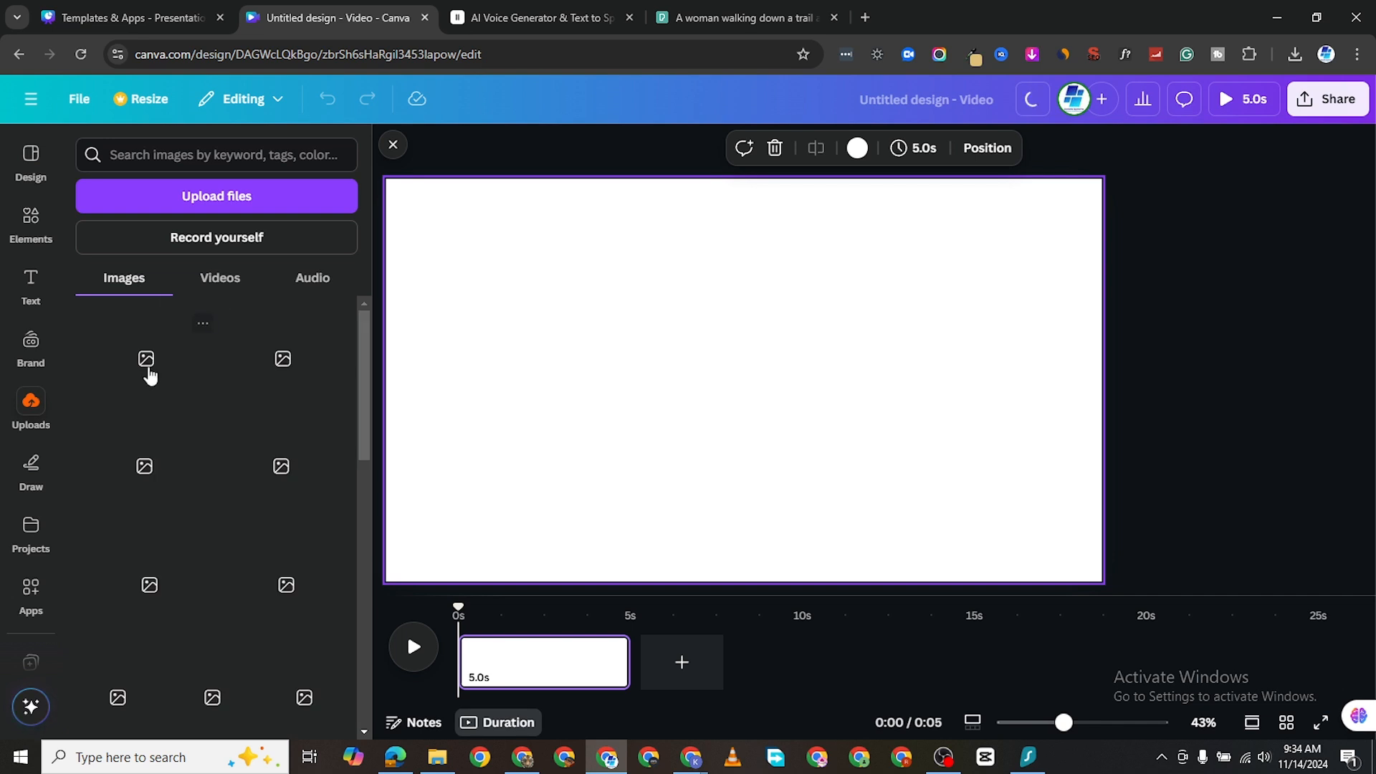
left_click(217, 279)
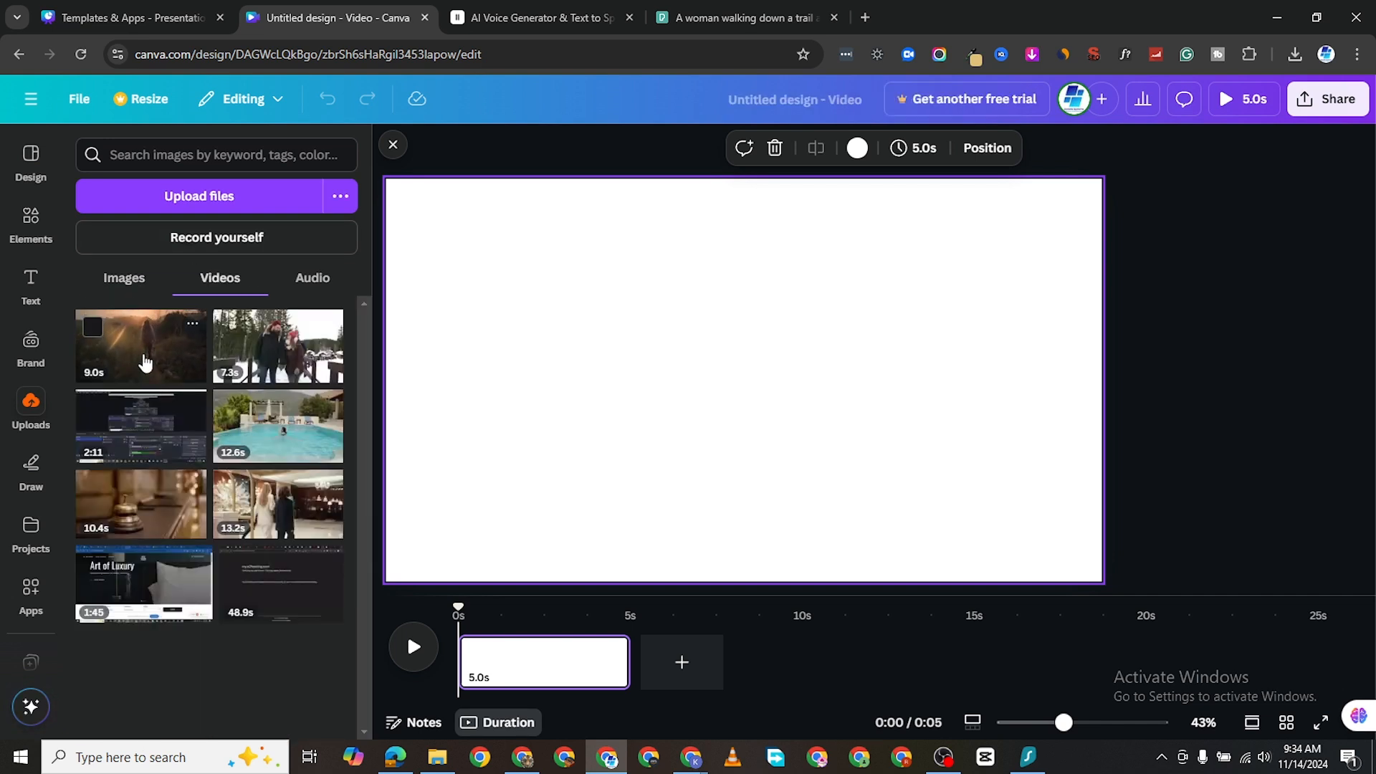
left_click_drag(145, 363, 633, 347)
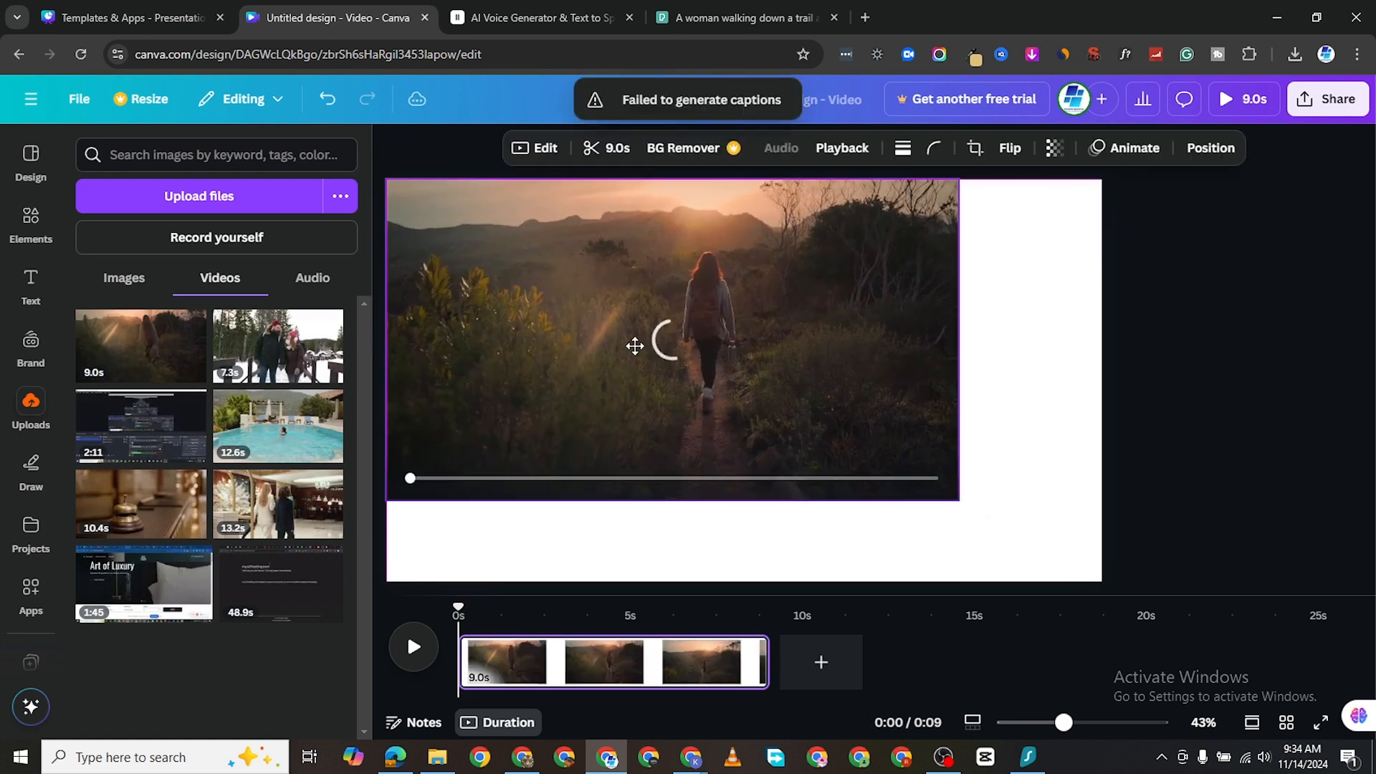
left_click_drag(960, 500, 1101, 579)
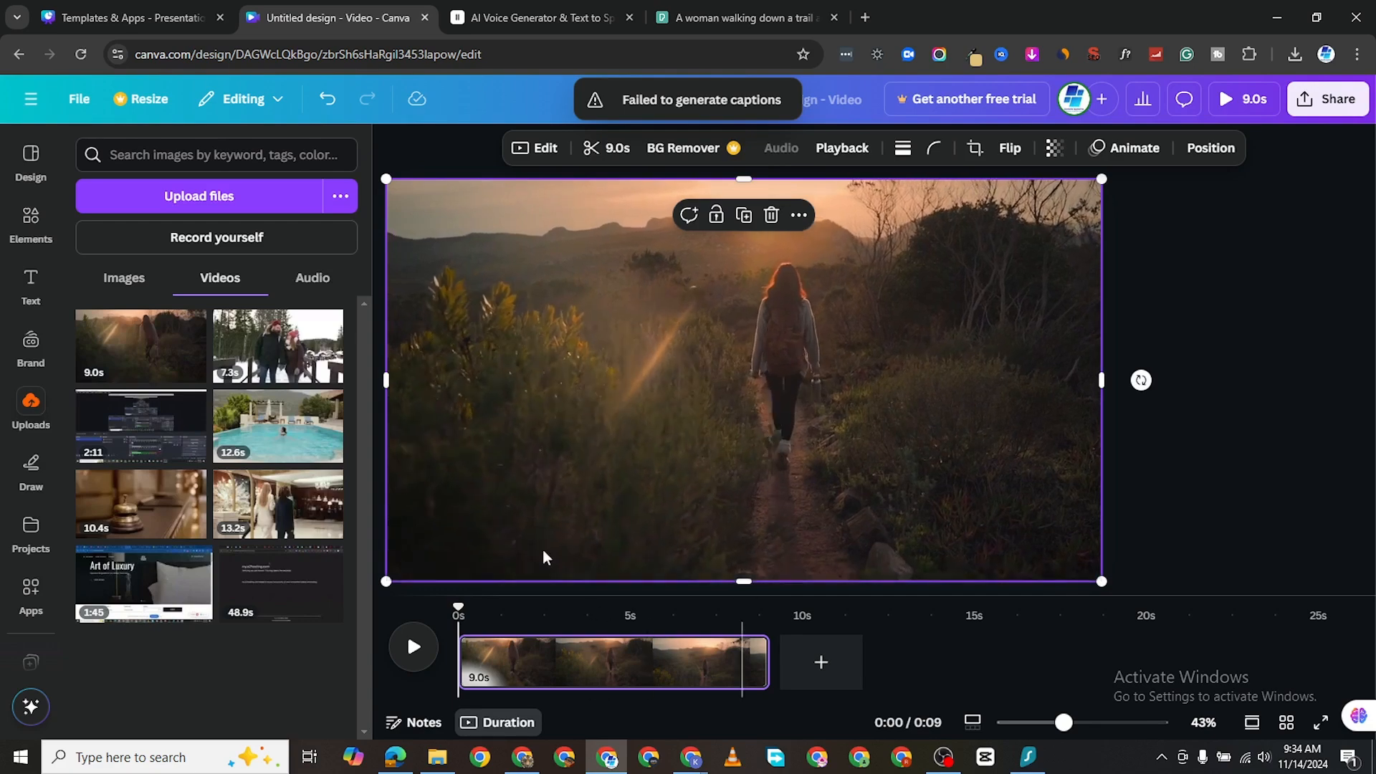
left_click(413, 648)
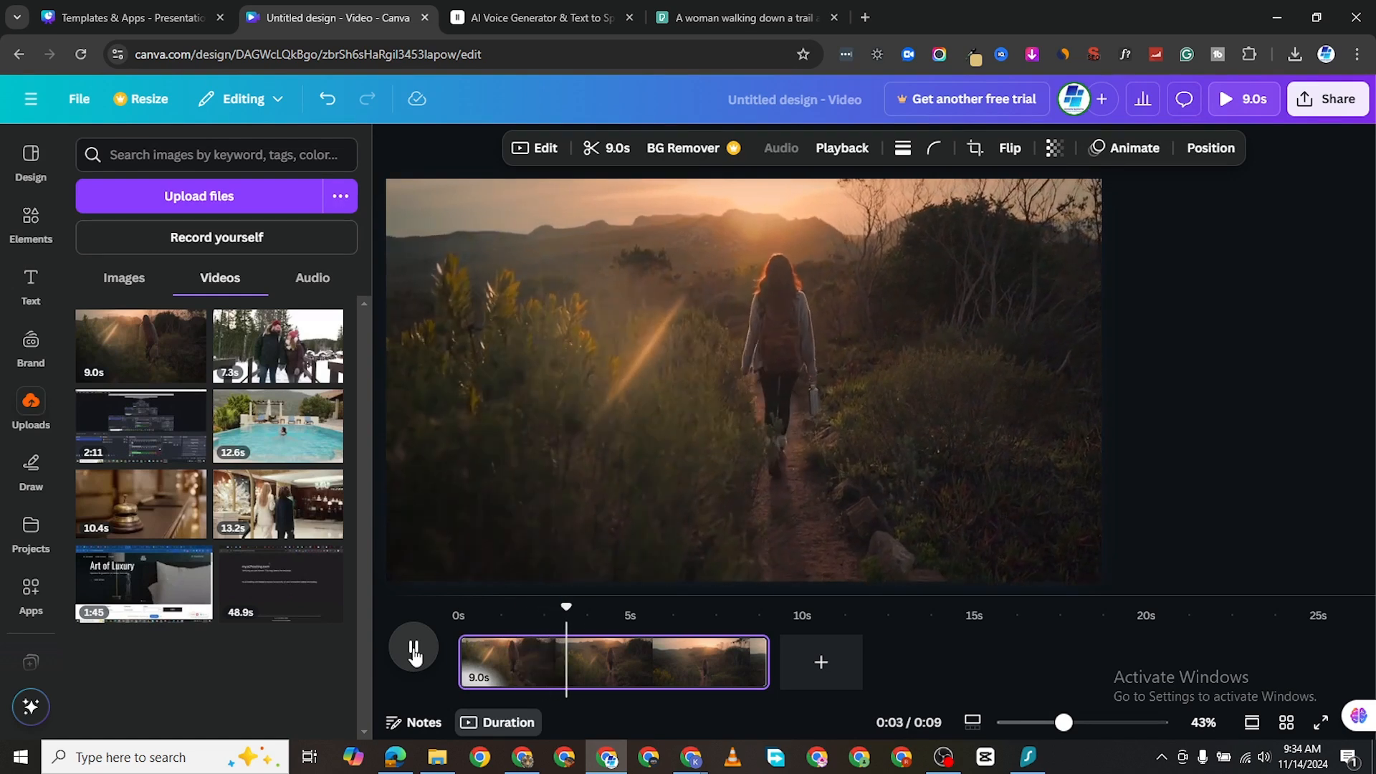
left_click(413, 650)
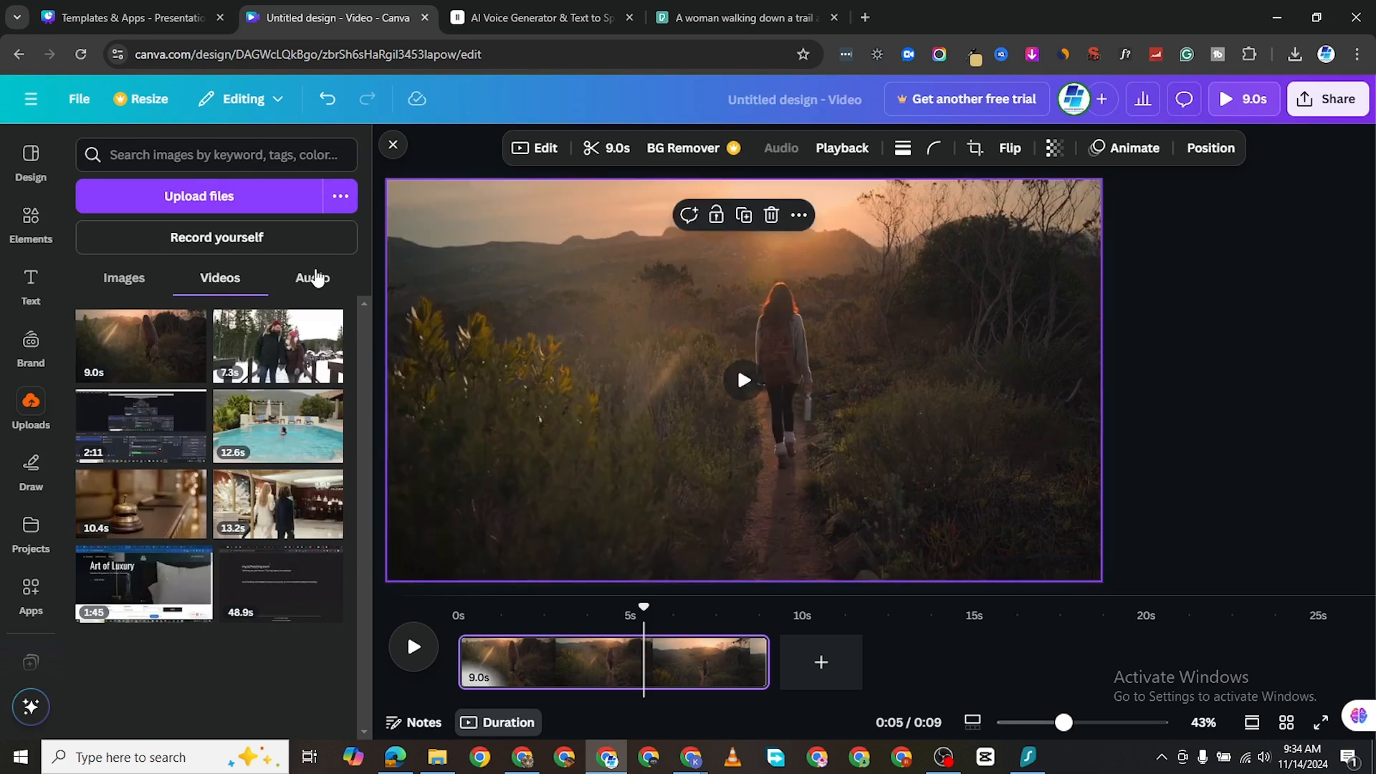
- Rewind the timeline and audition the uploaded ElevenLabs audio, raising the system volume to 100
left_click(312, 278)
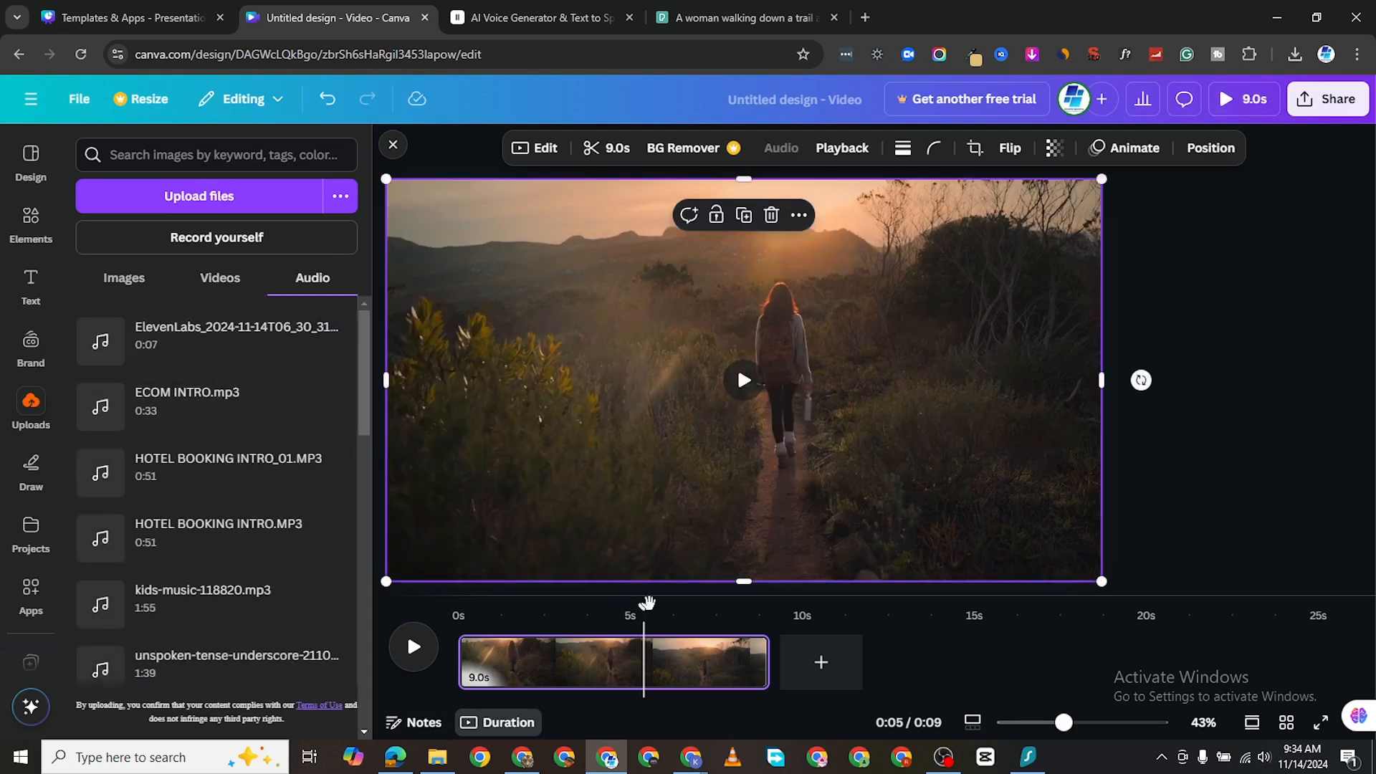
left_click_drag(644, 607, 427, 579)
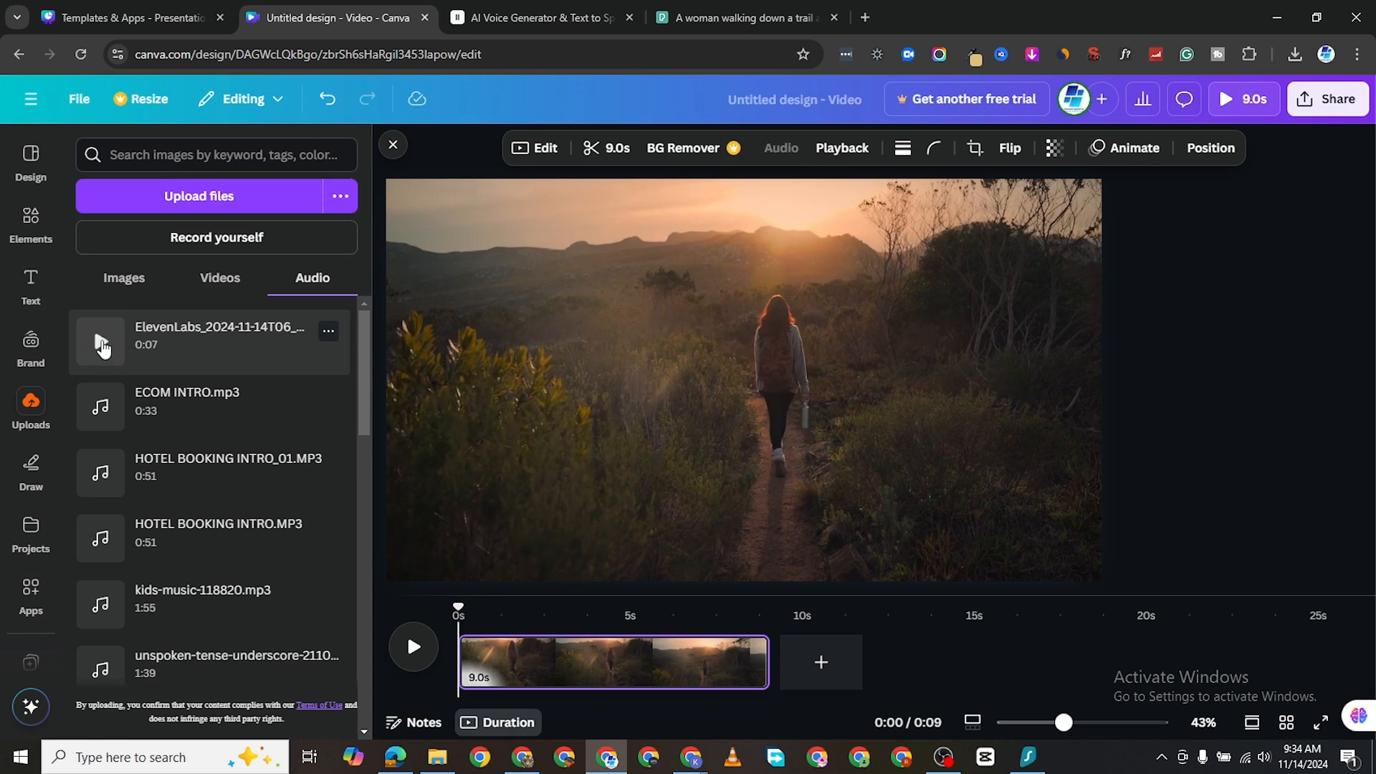
left_click(101, 341)
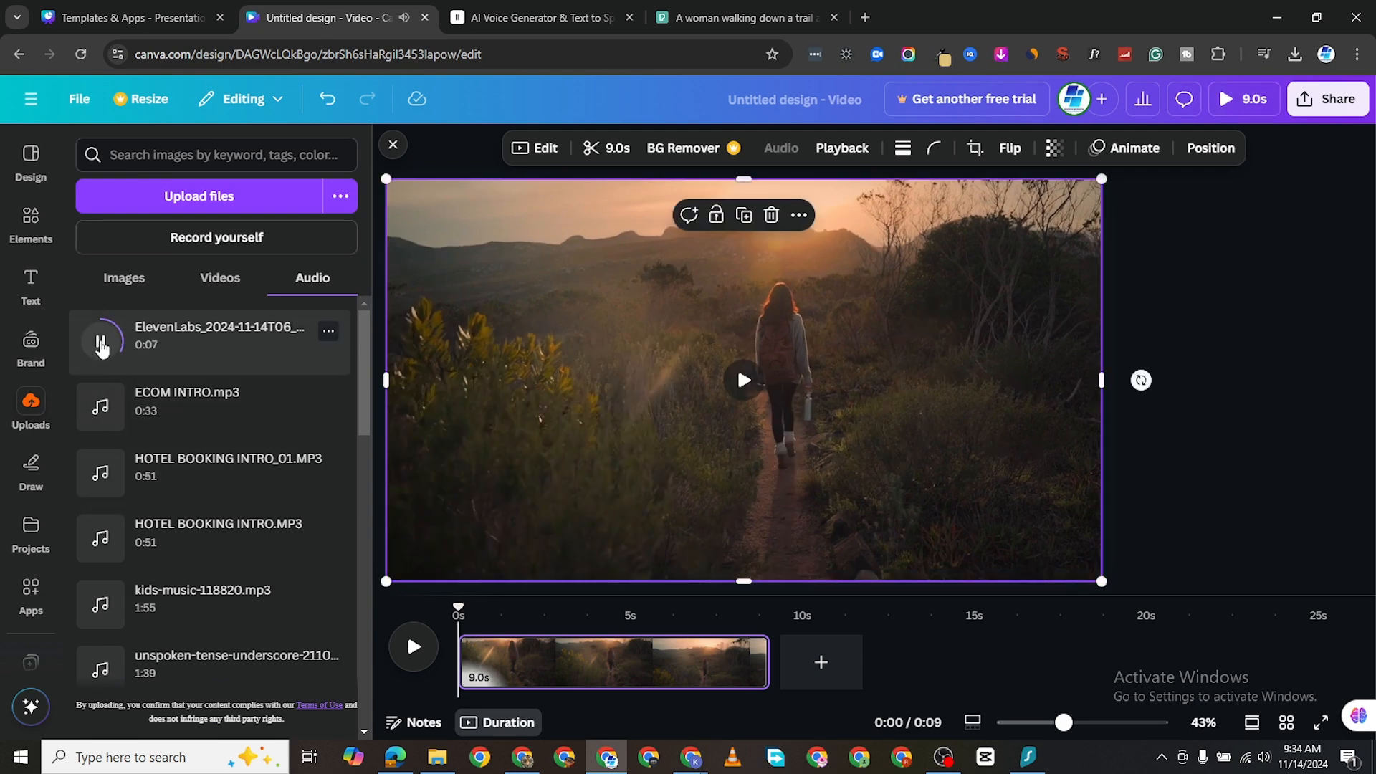
left_click(100, 343)
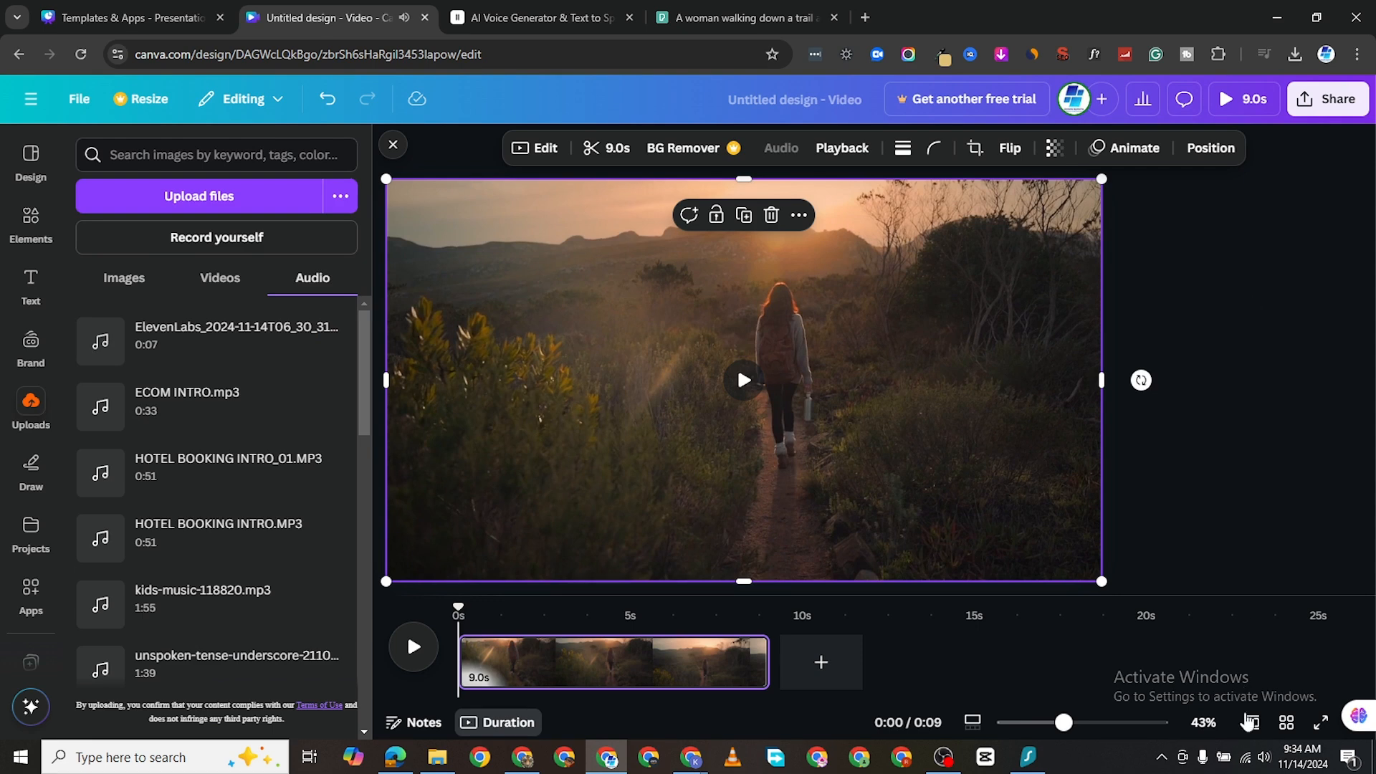
left_click(1263, 758)
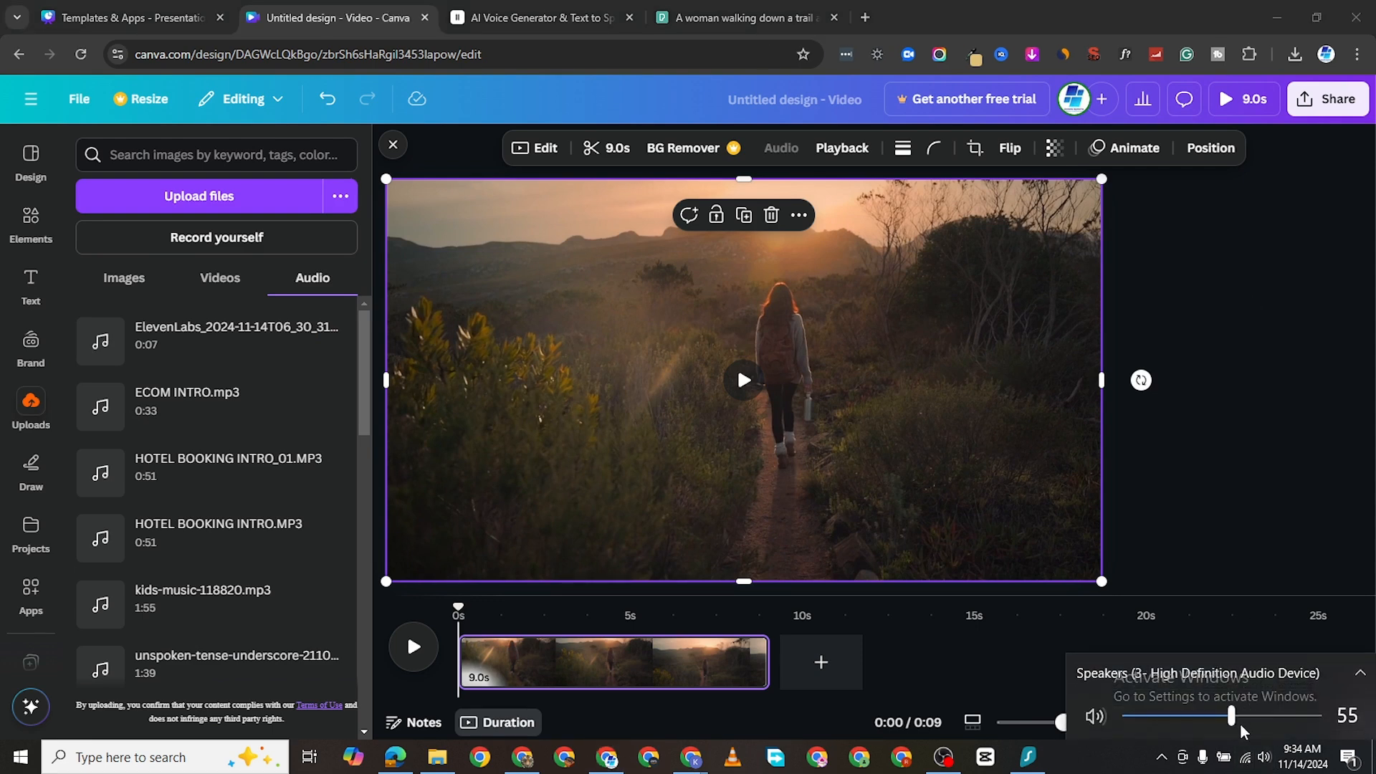
left_click_drag(1244, 720, 1341, 726)
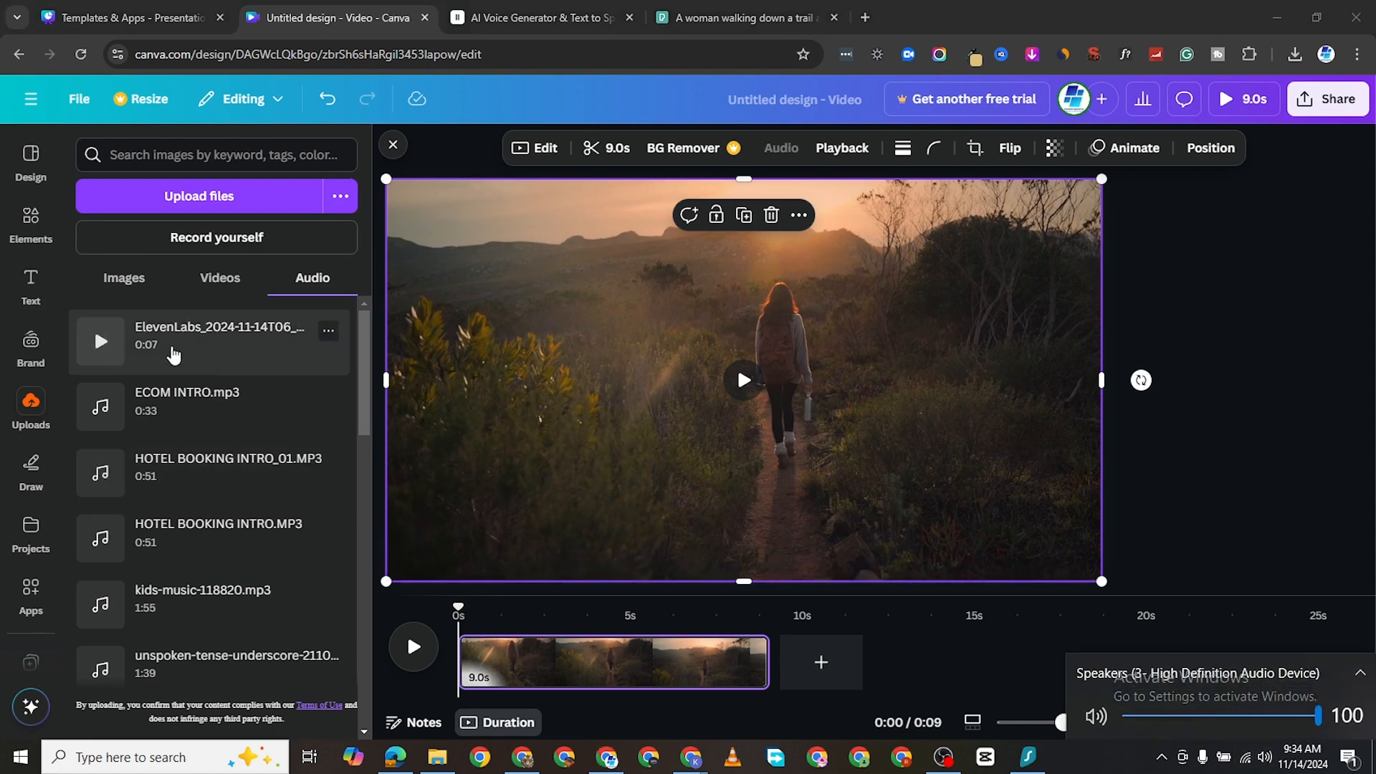
left_click(106, 347)
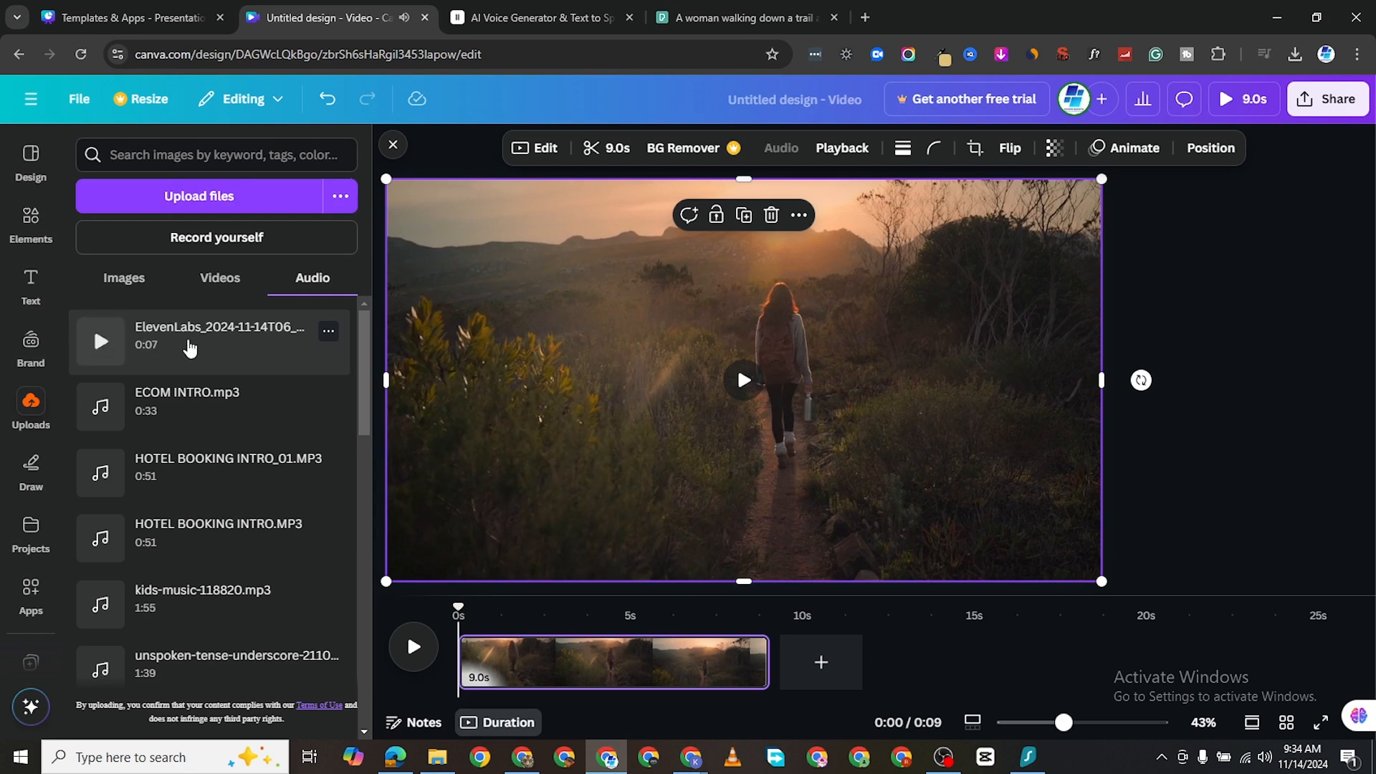
- Add the ElevenLabs audio to the timeline and play the video with it
left_click(197, 362)
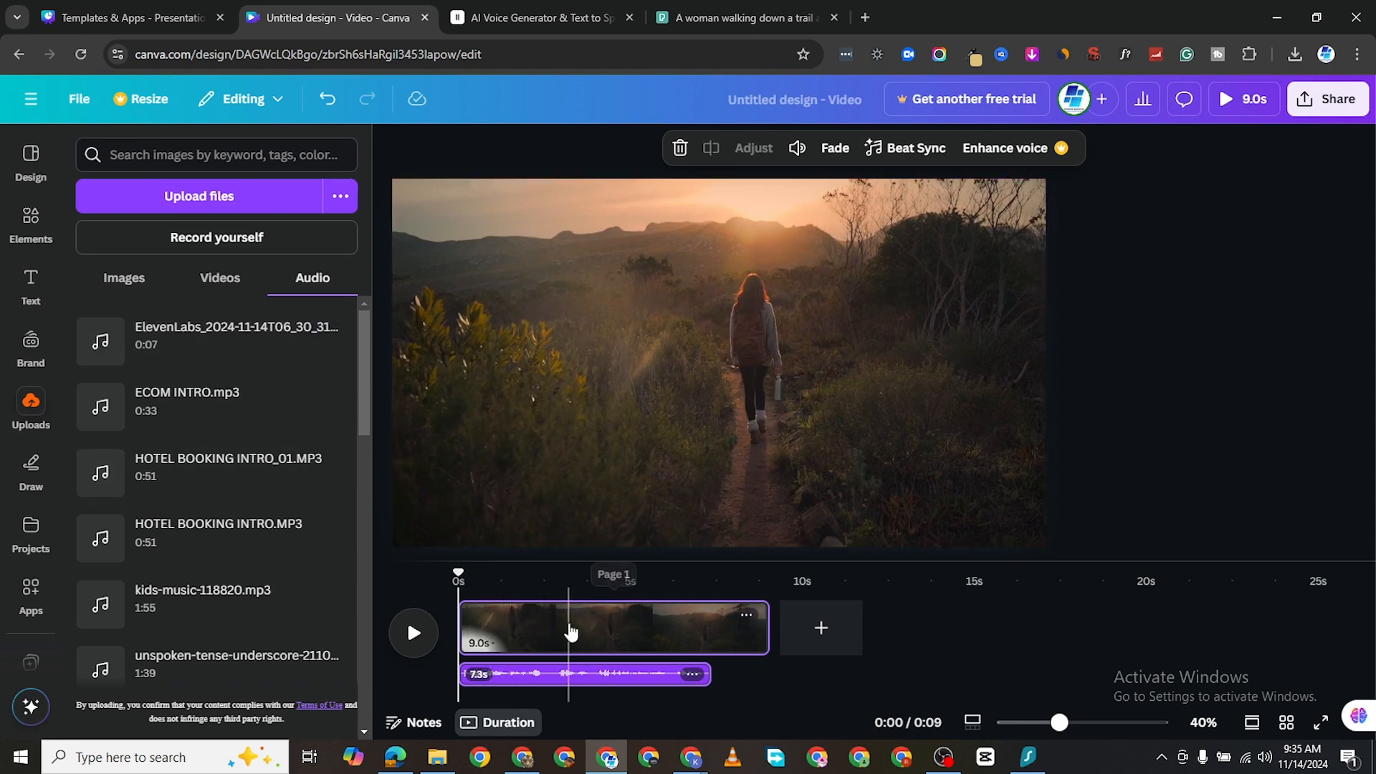
left_click(413, 632)
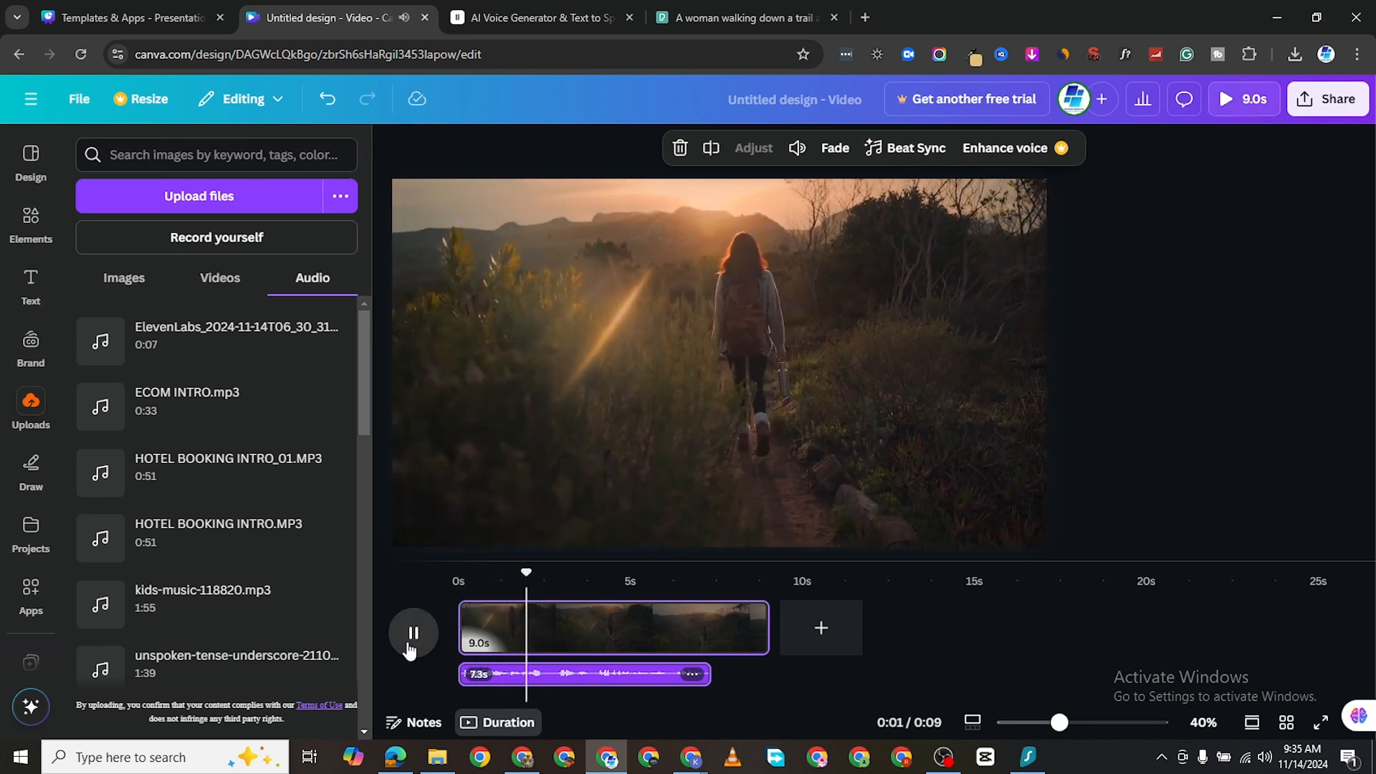
left_click(411, 648)
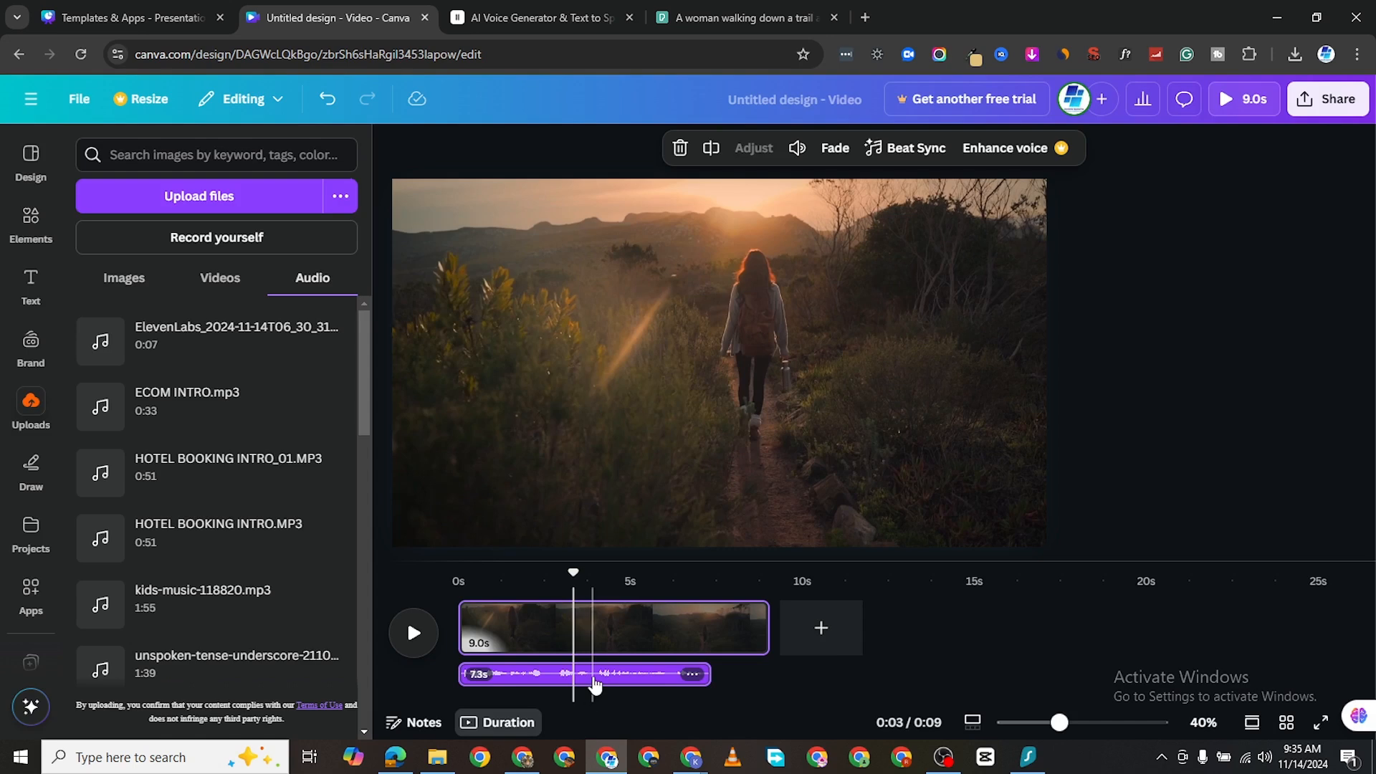
- Move the audio track to start at about 2 seconds and add two blank pages after the trail clip
left_click_drag(619, 674, 676, 675)
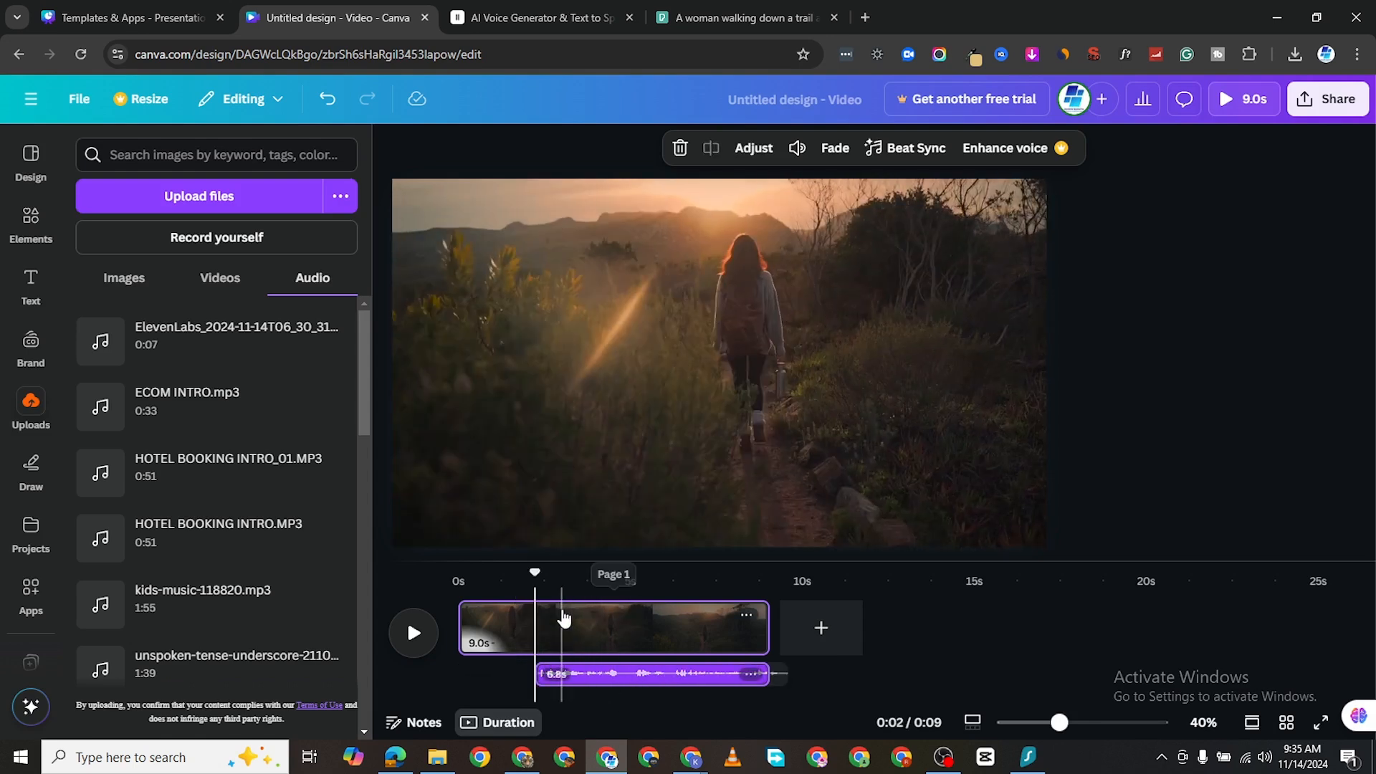
left_click(821, 628)
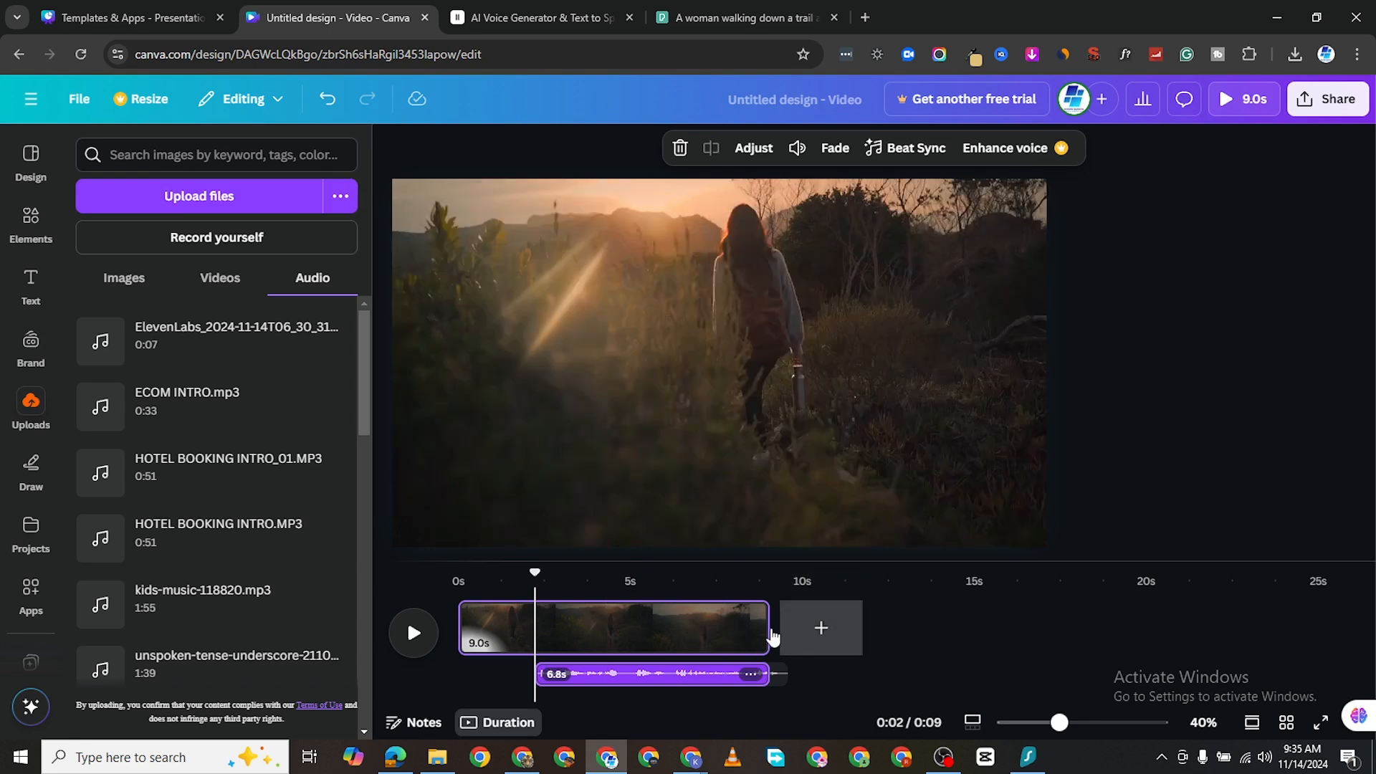
left_click(992, 631)
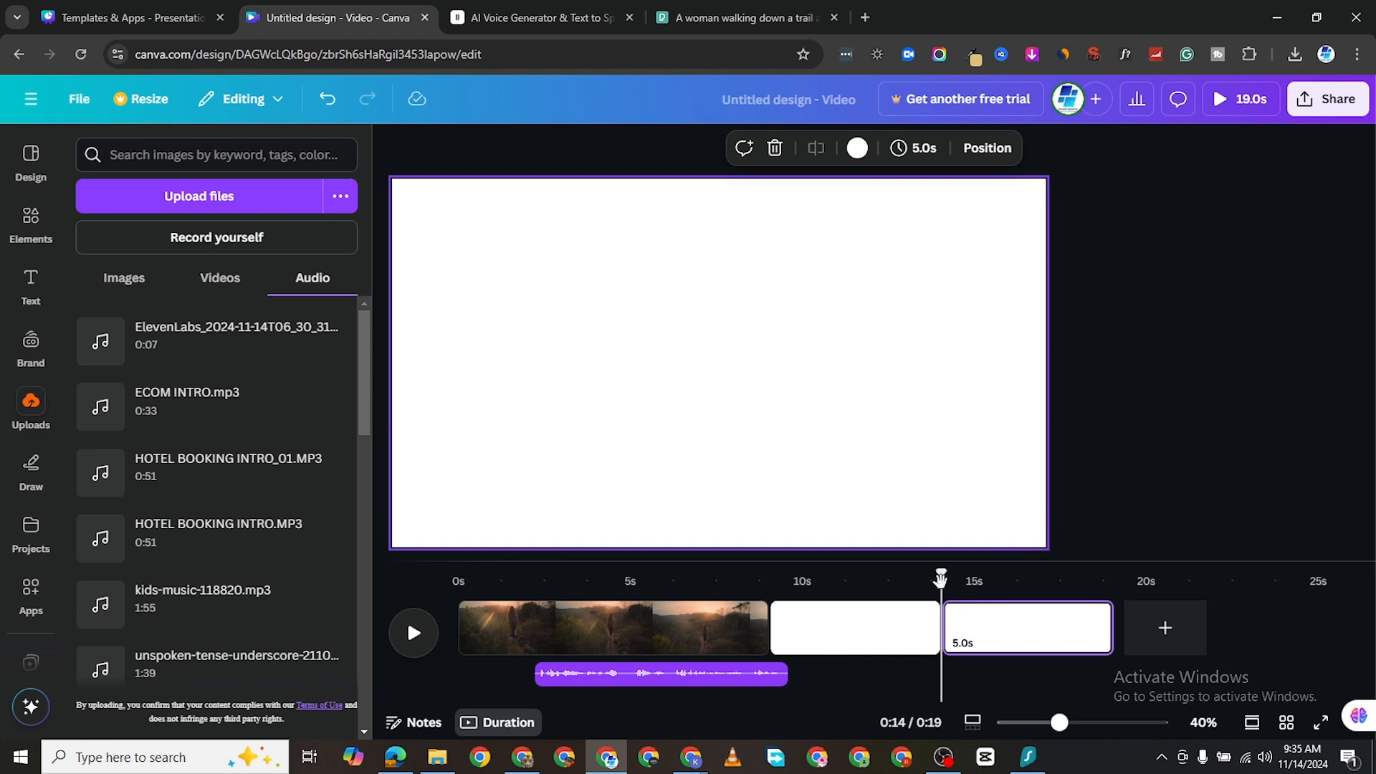
- Shift the audio track to start at about 4.5 seconds and play the video from the beginning
left_click_drag(941, 574, 453, 581)
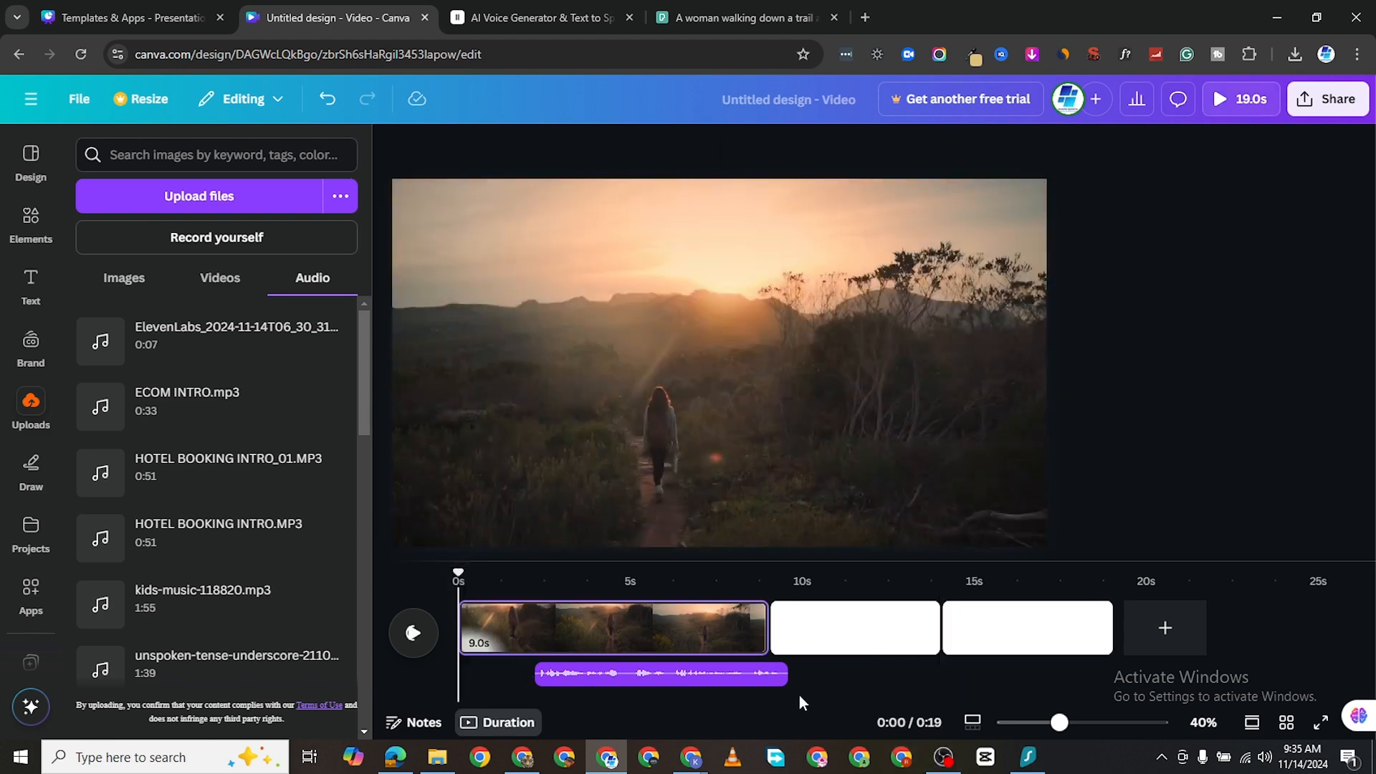
left_click_drag(787, 668, 863, 668)
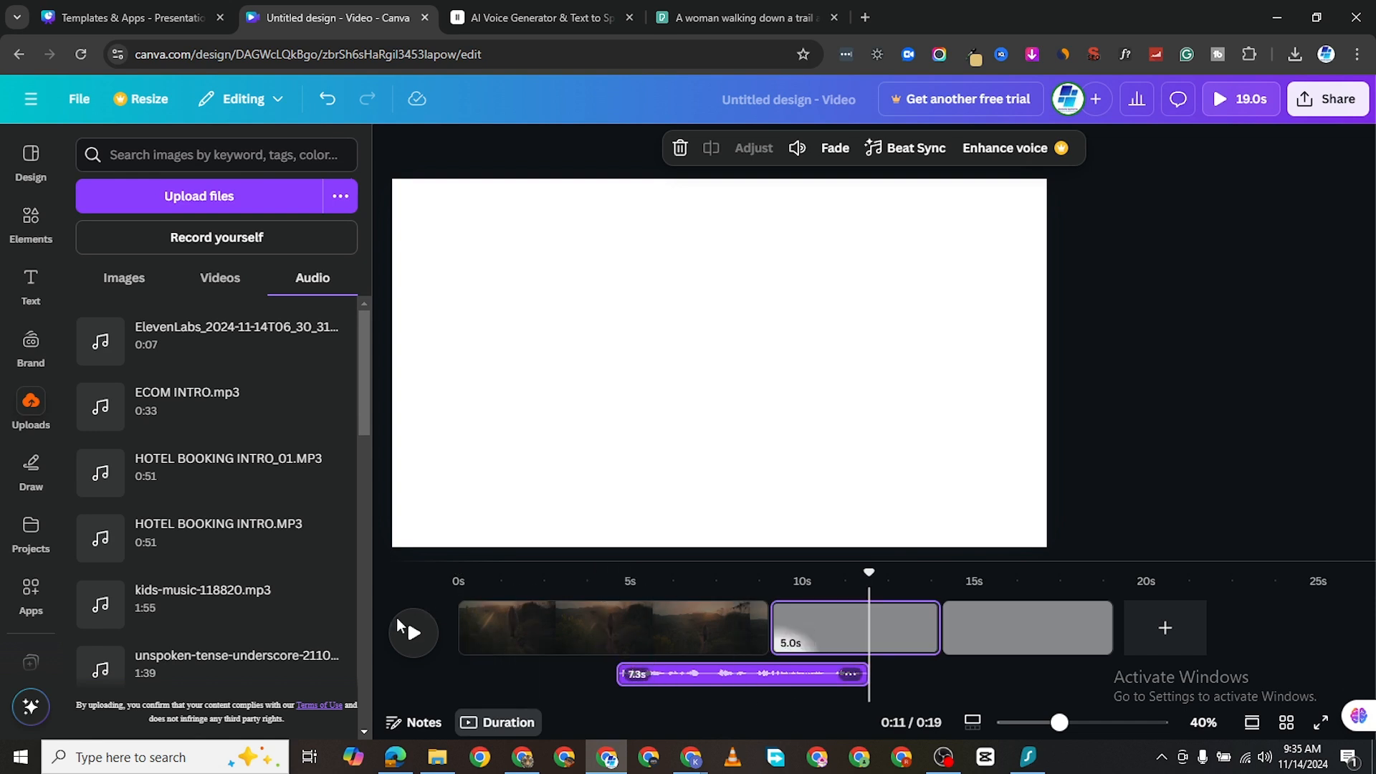
left_click_drag(865, 571, 458, 572)
left_click(406, 641)
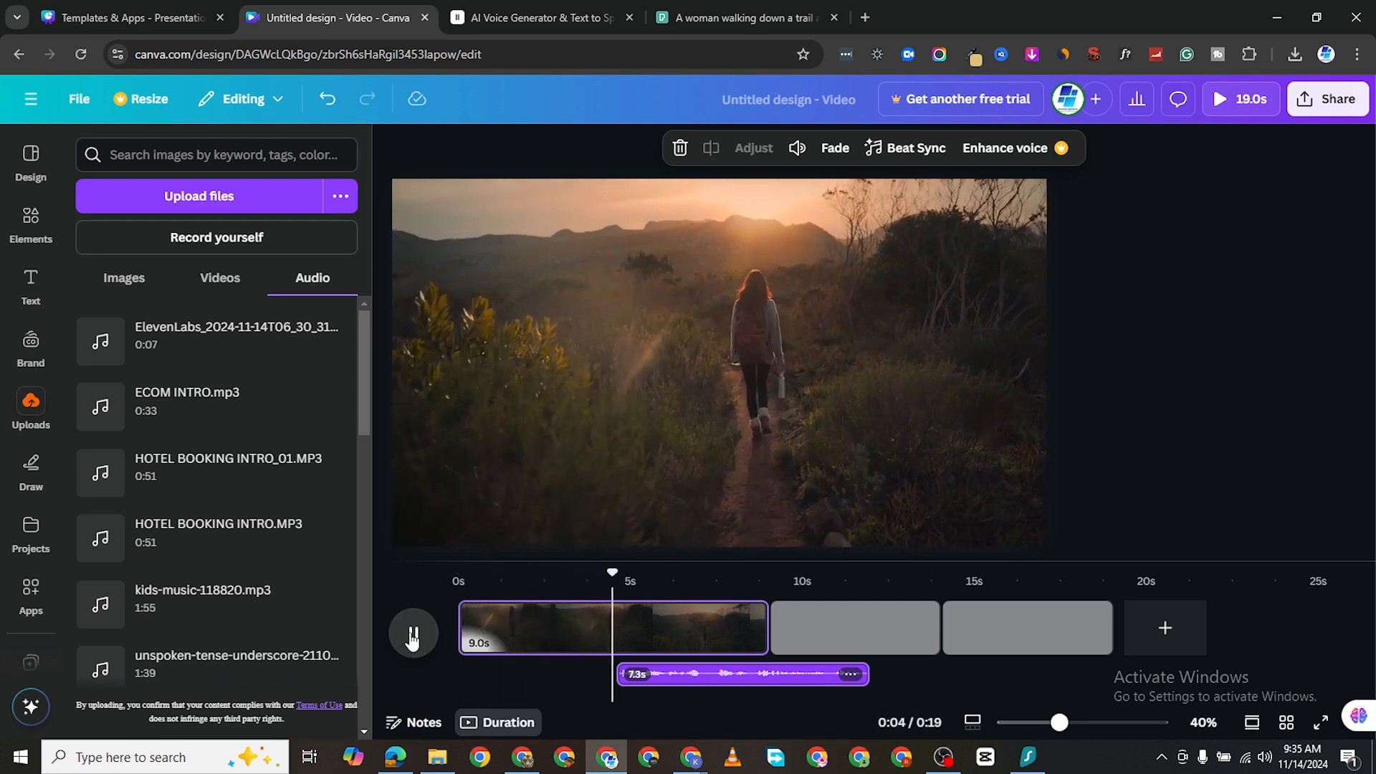
left_click(413, 634)
- Shift the audio track slightly to start at about 5 seconds and check the timing by playing the video
left_click_drag(681, 680, 699, 680)
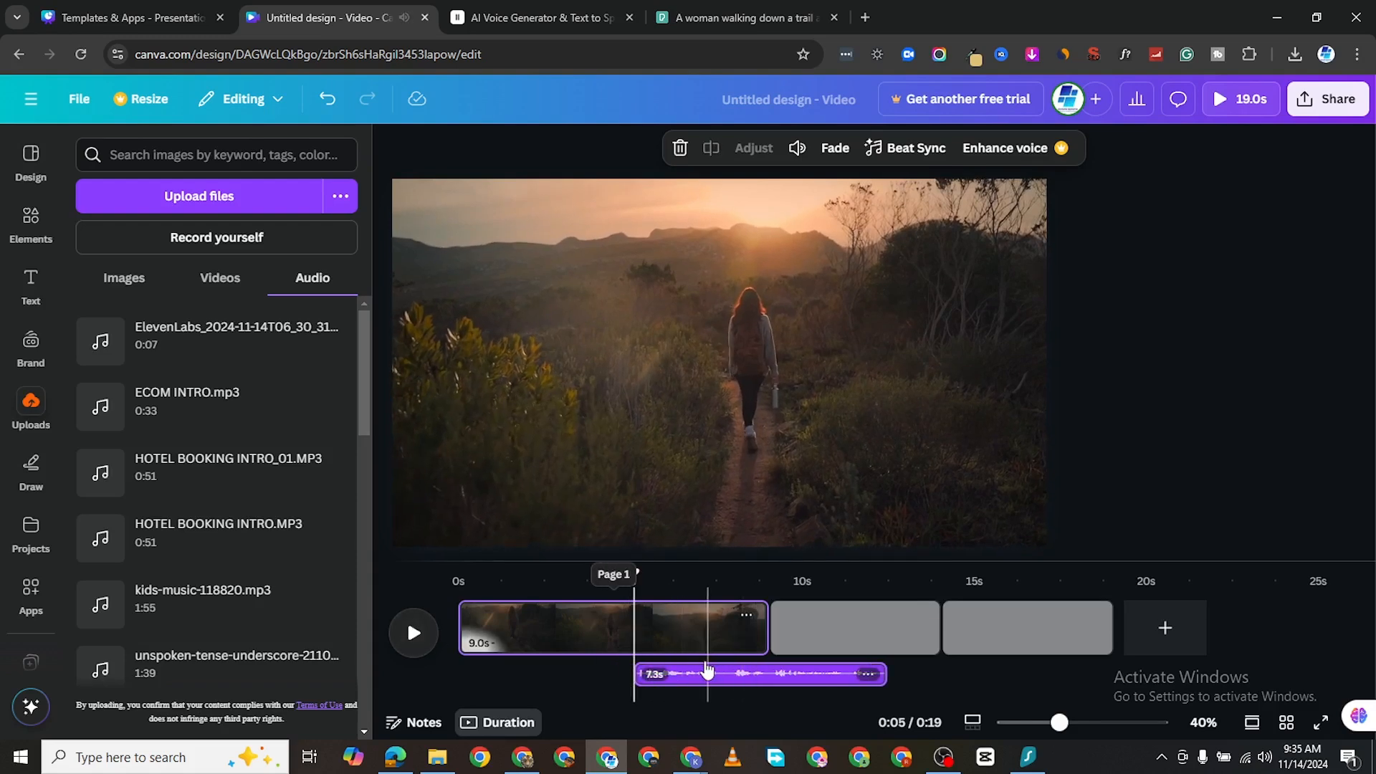
left_click(417, 635)
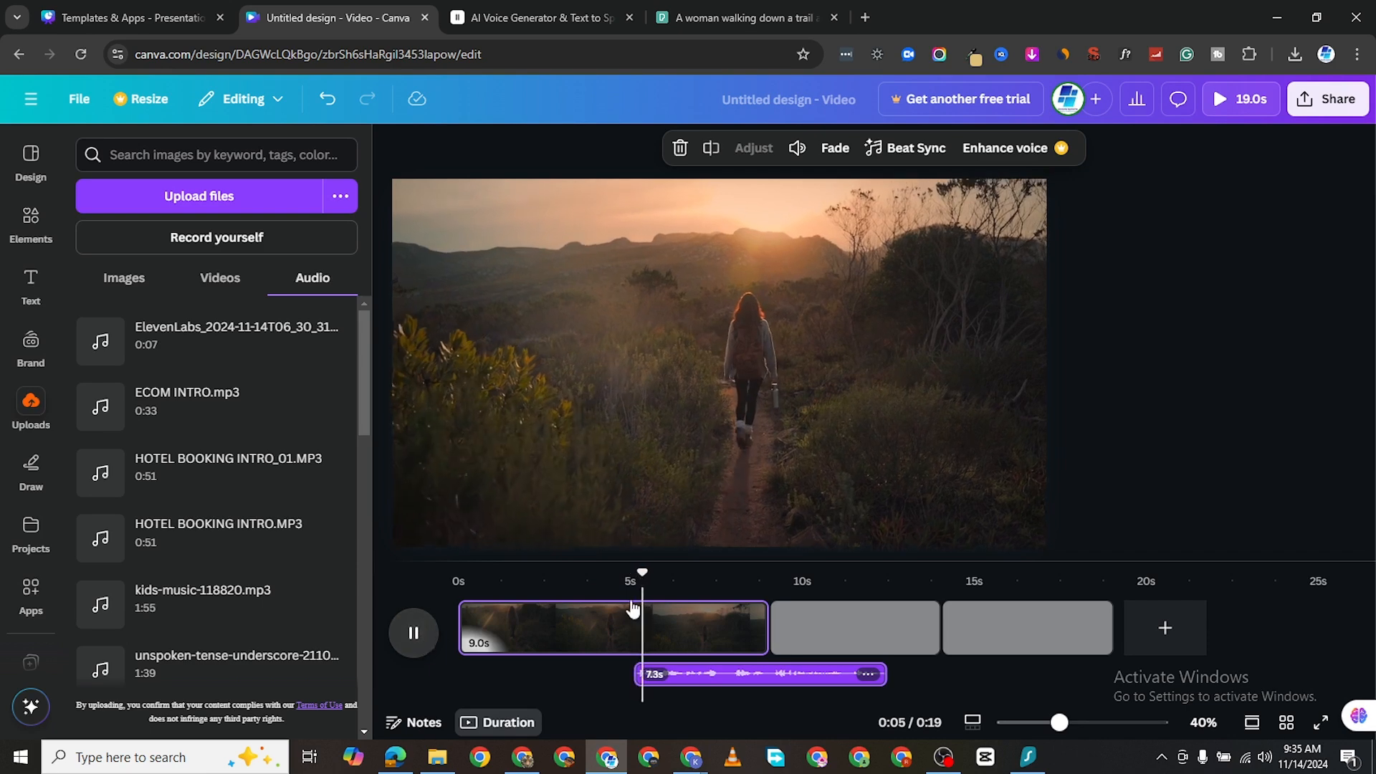
left_click(415, 636)
left_click(459, 578)
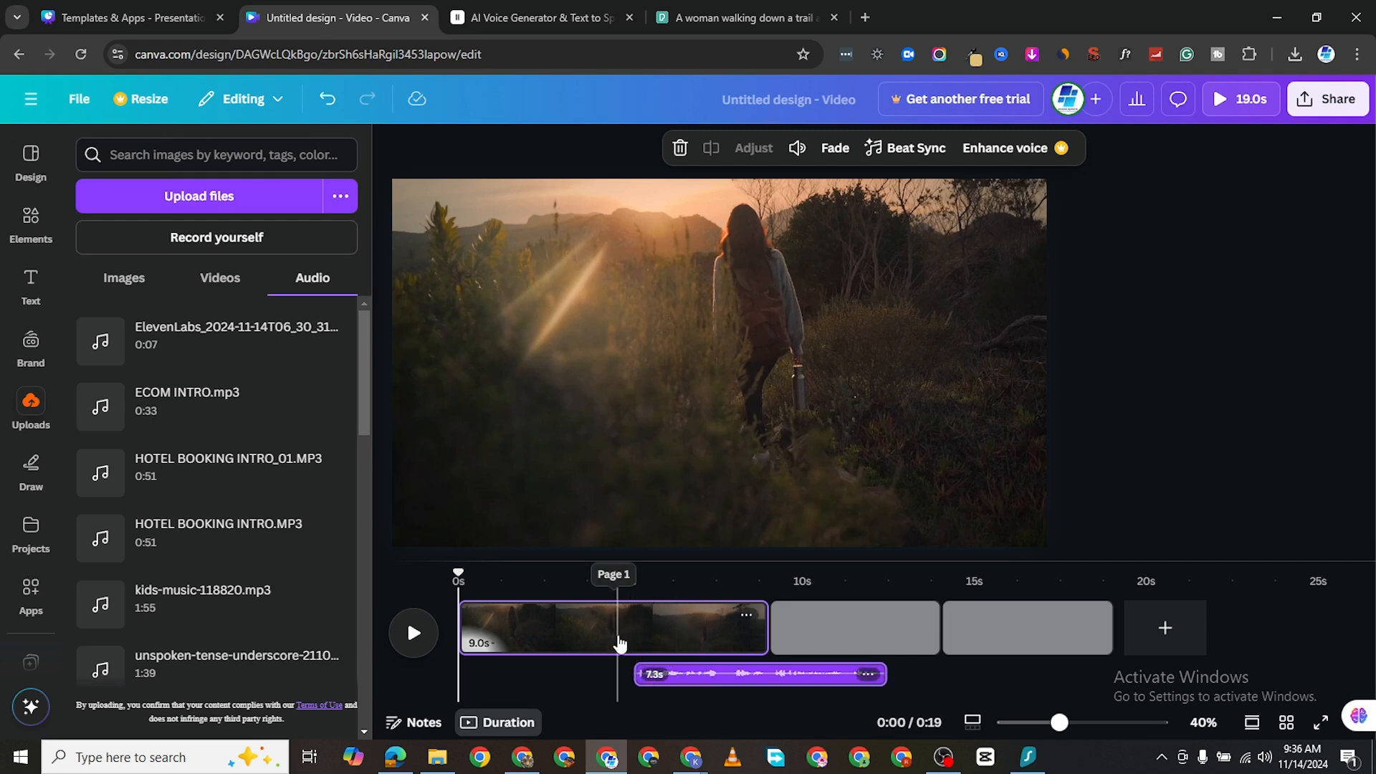
left_click(407, 635)
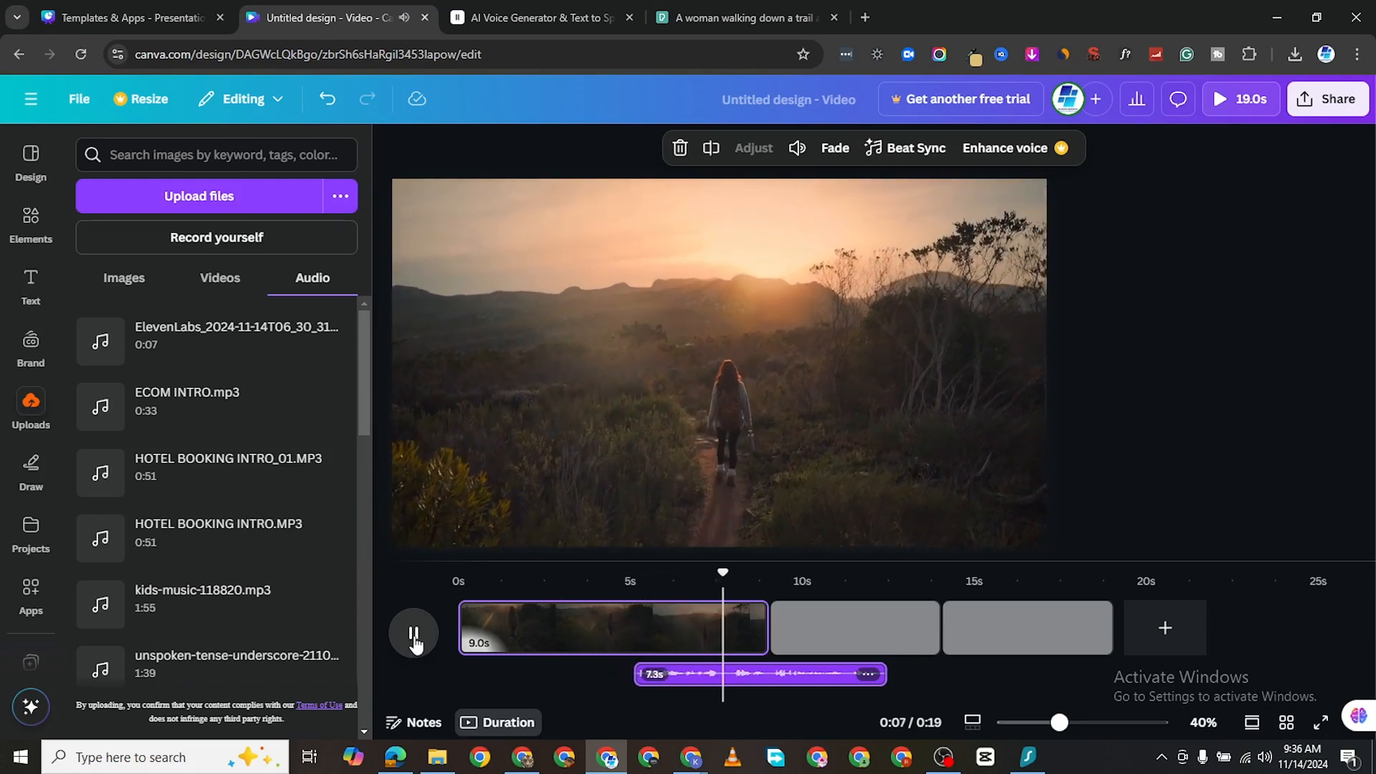
left_click(414, 634)
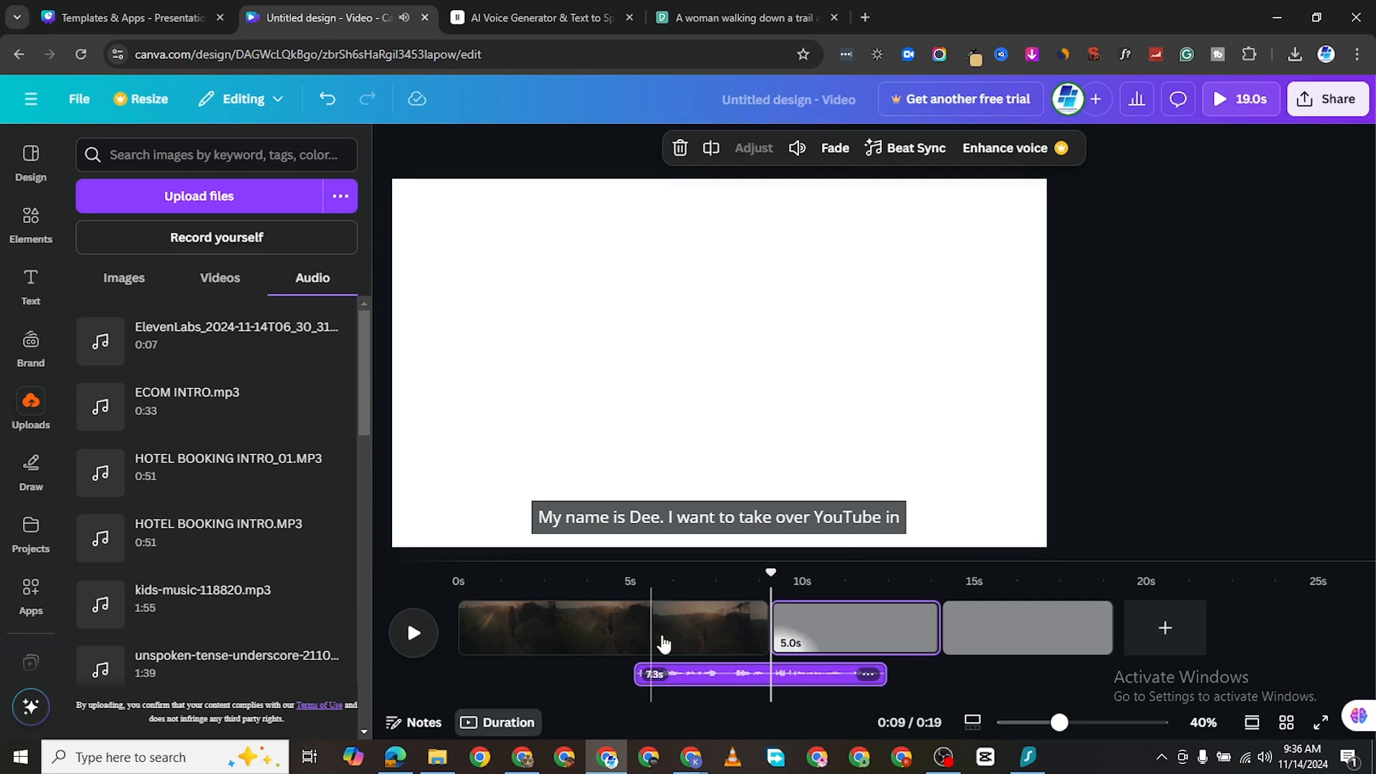
- Check the voice-over at several points, return the playhead to about 5 seconds and view the track's volume setting
left_click(691, 674)
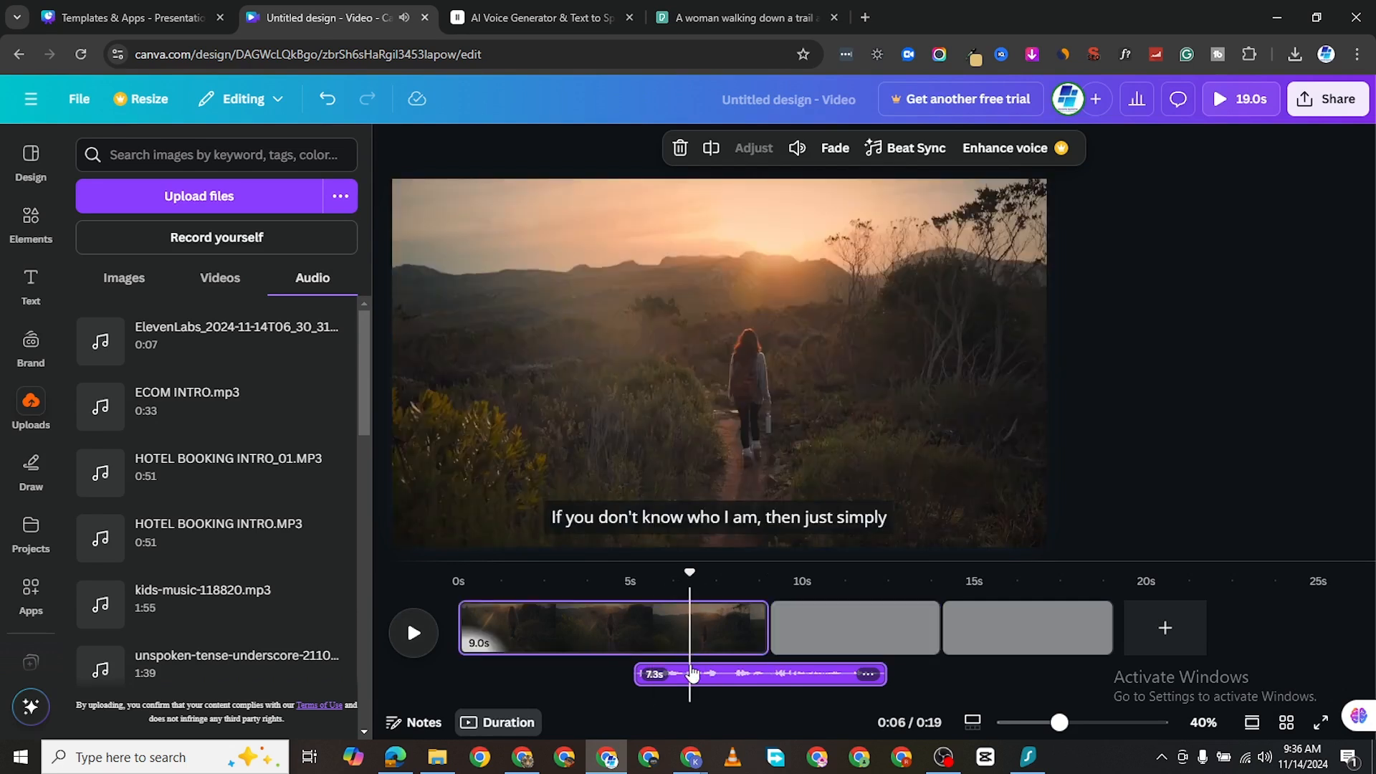
left_click(723, 674)
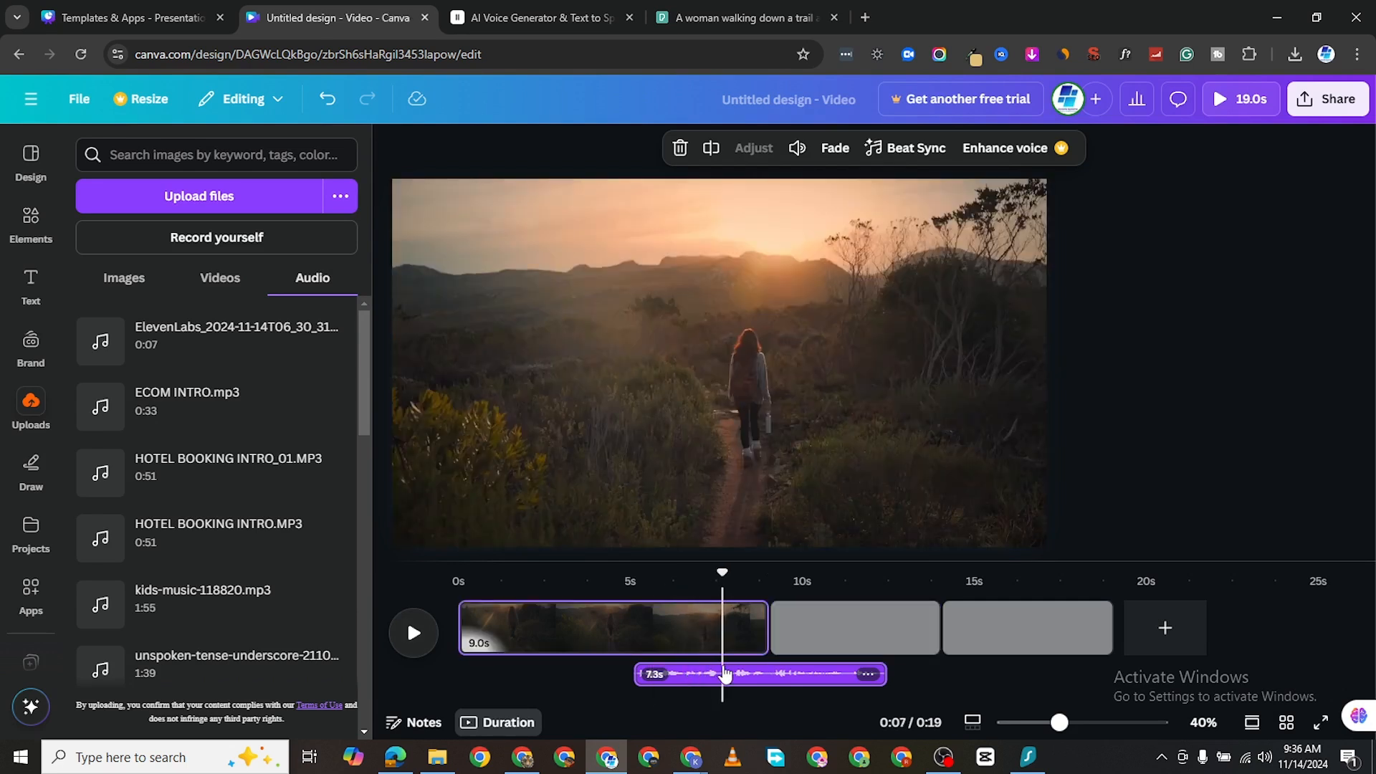
left_click_drag(723, 574, 631, 573)
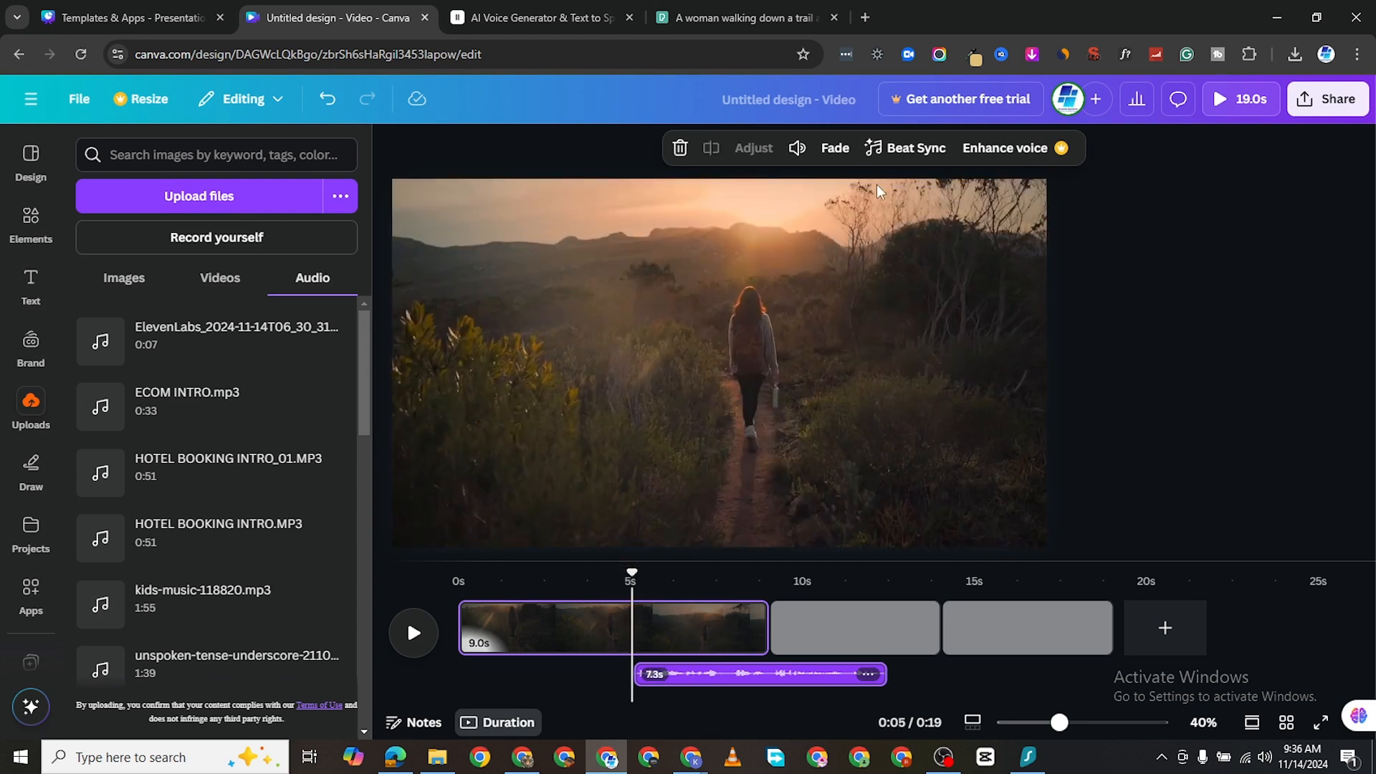
left_click(797, 149)
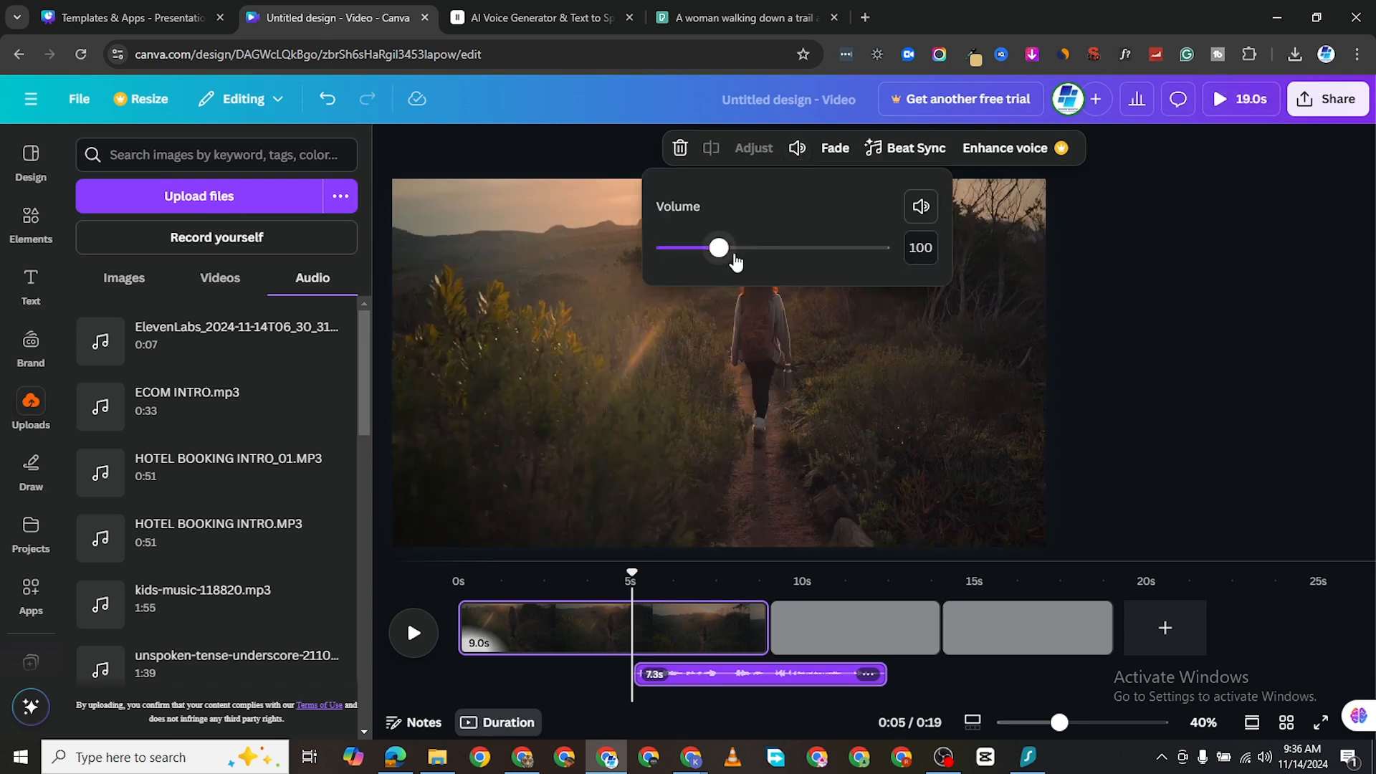
- Set the voice-over's fade in and fade out to 0.2s each and play the video to hear the effect
left_click(834, 150)
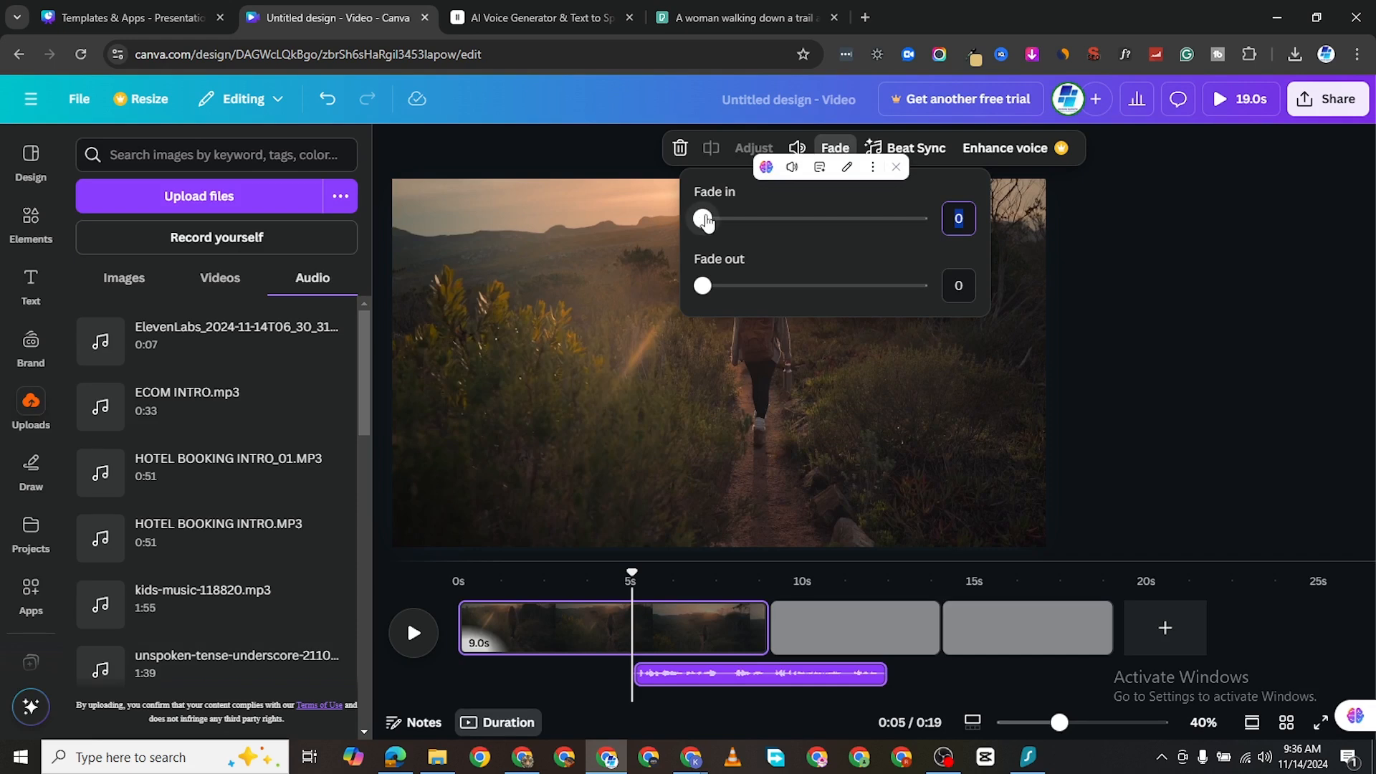
mouse_move(707, 223)
left_mouse_down()
mouse_move(727, 222)
mouse_move(715, 222)
left_mouse_up()
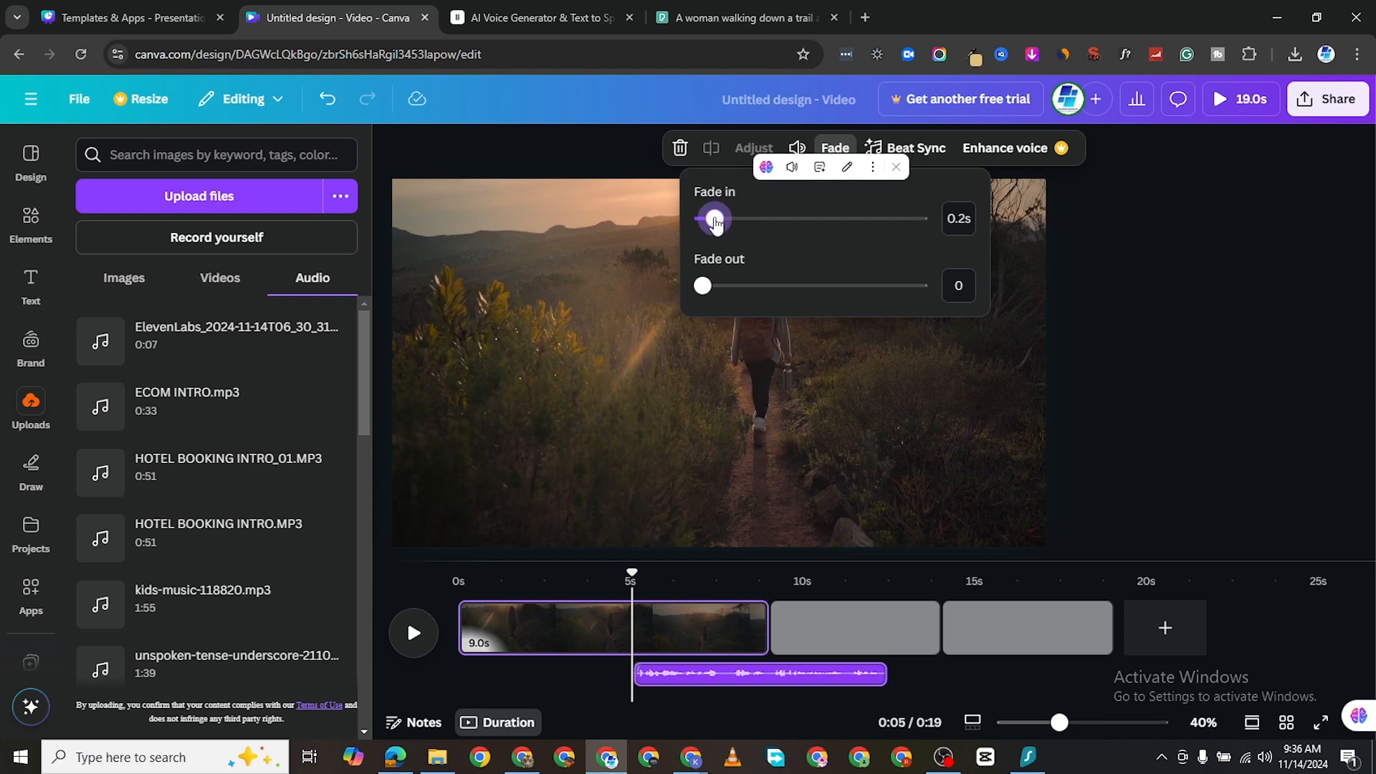
left_click_drag(706, 286, 715, 286)
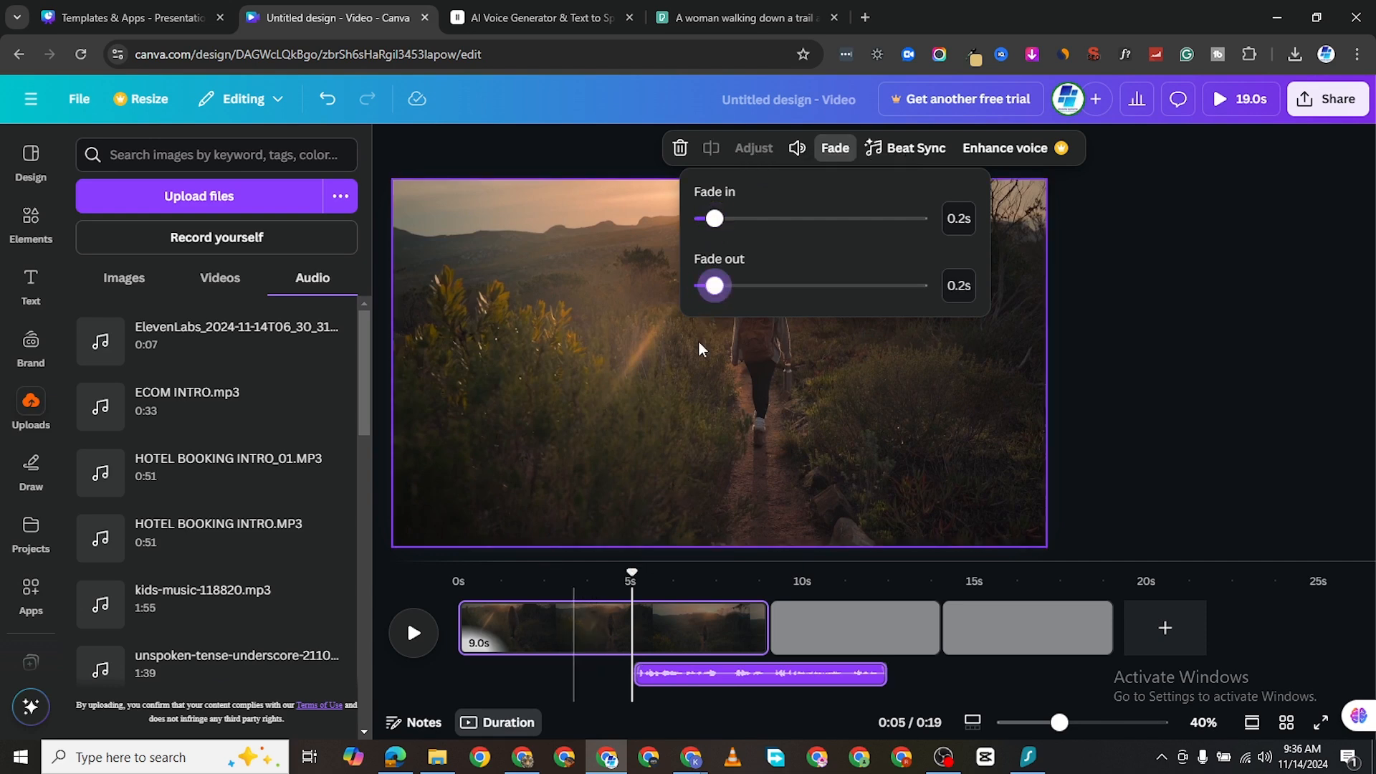
left_click(412, 634)
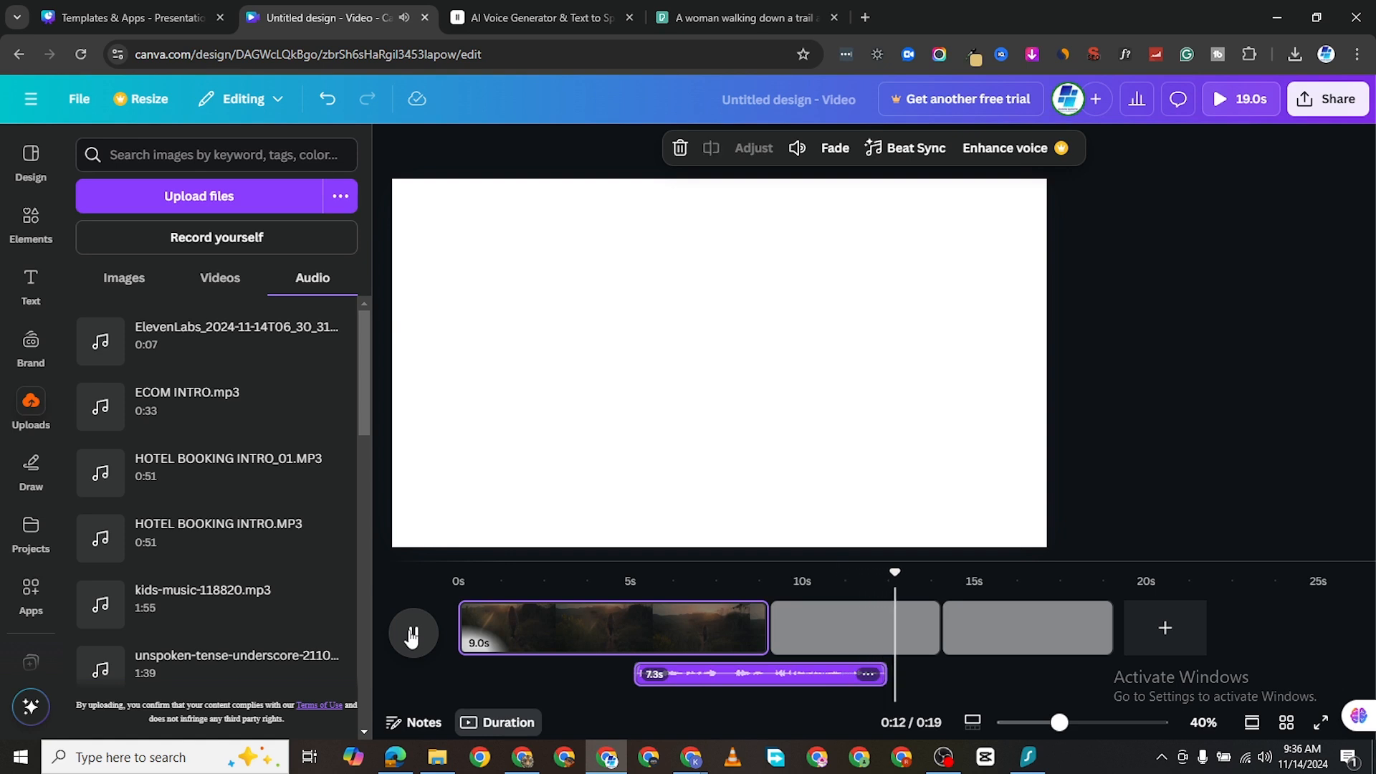
left_click(412, 634)
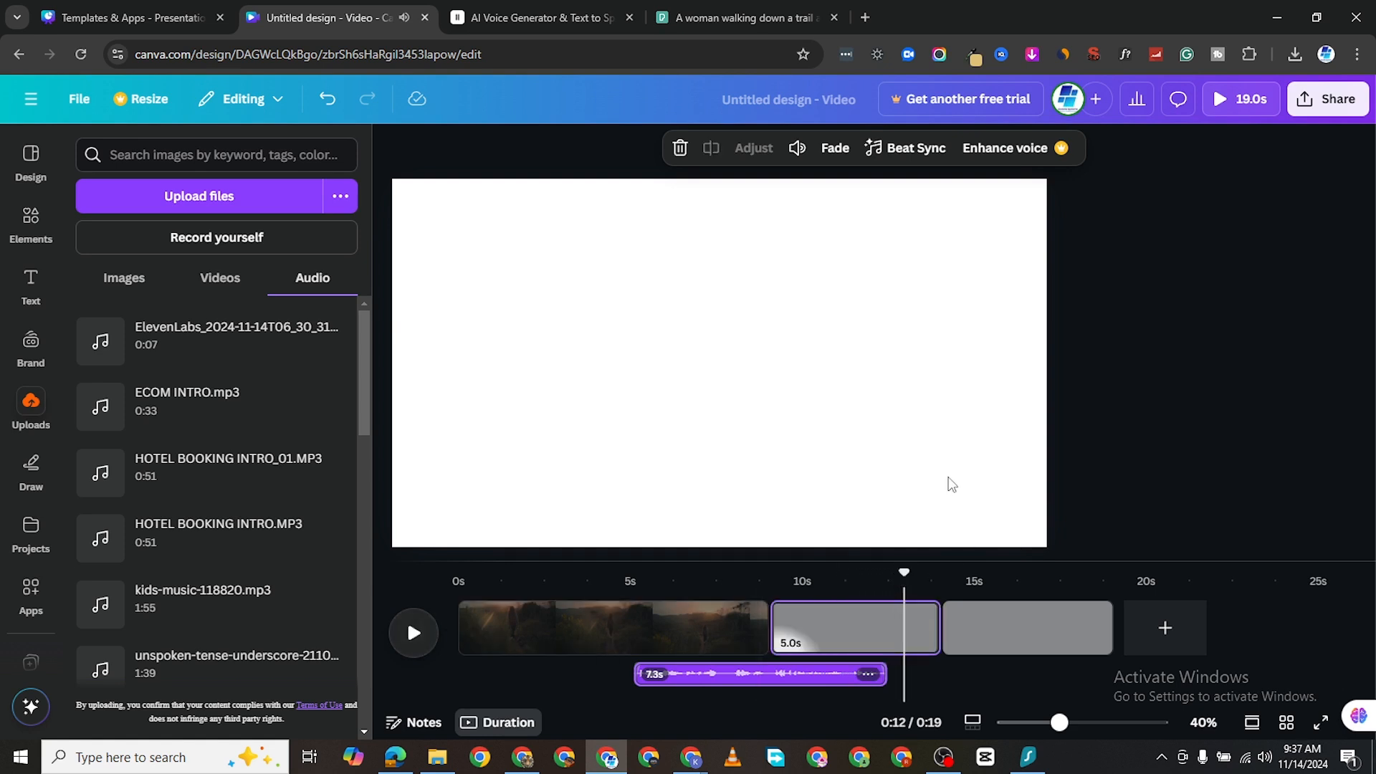
- Move the playhead back to about 11 seconds and review the voice-over's fade settings
left_click_drag(910, 579, 842, 577)
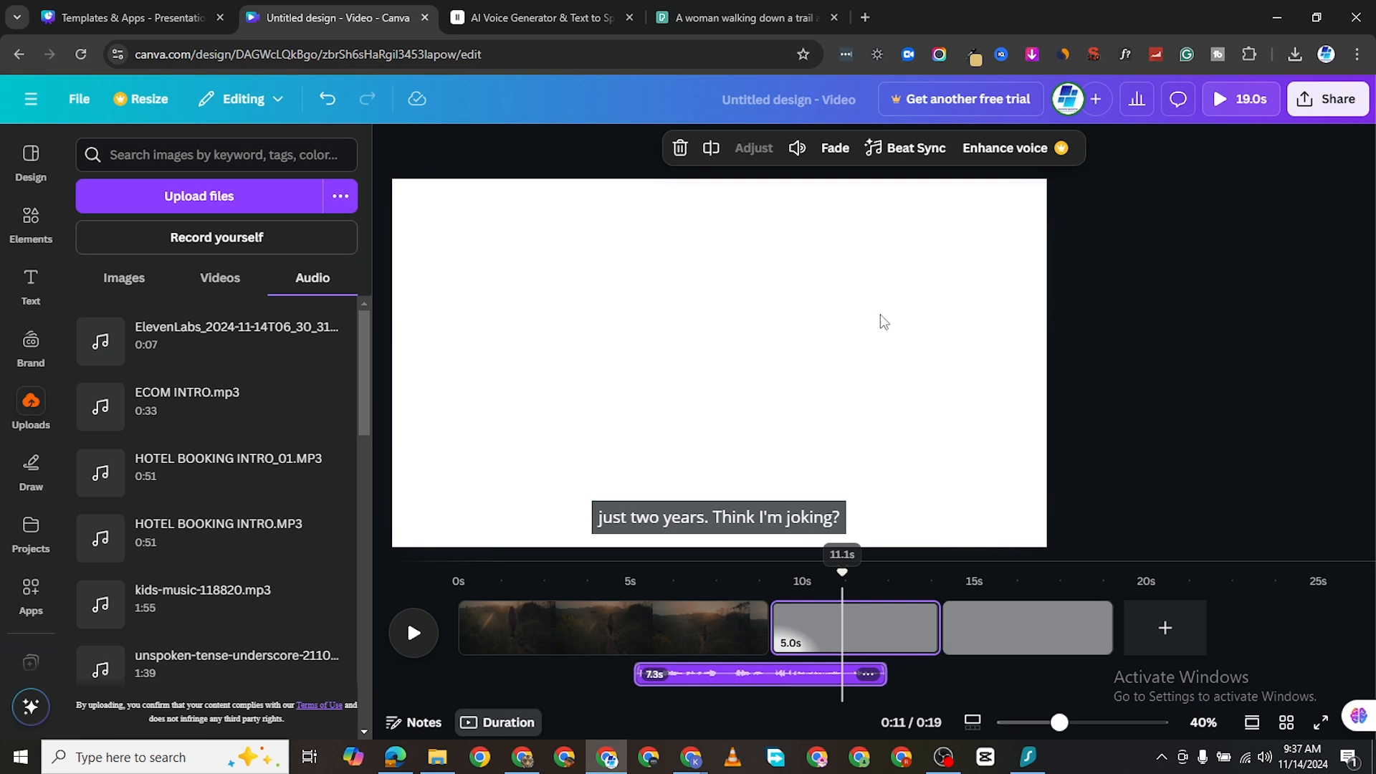
left_click(835, 149)
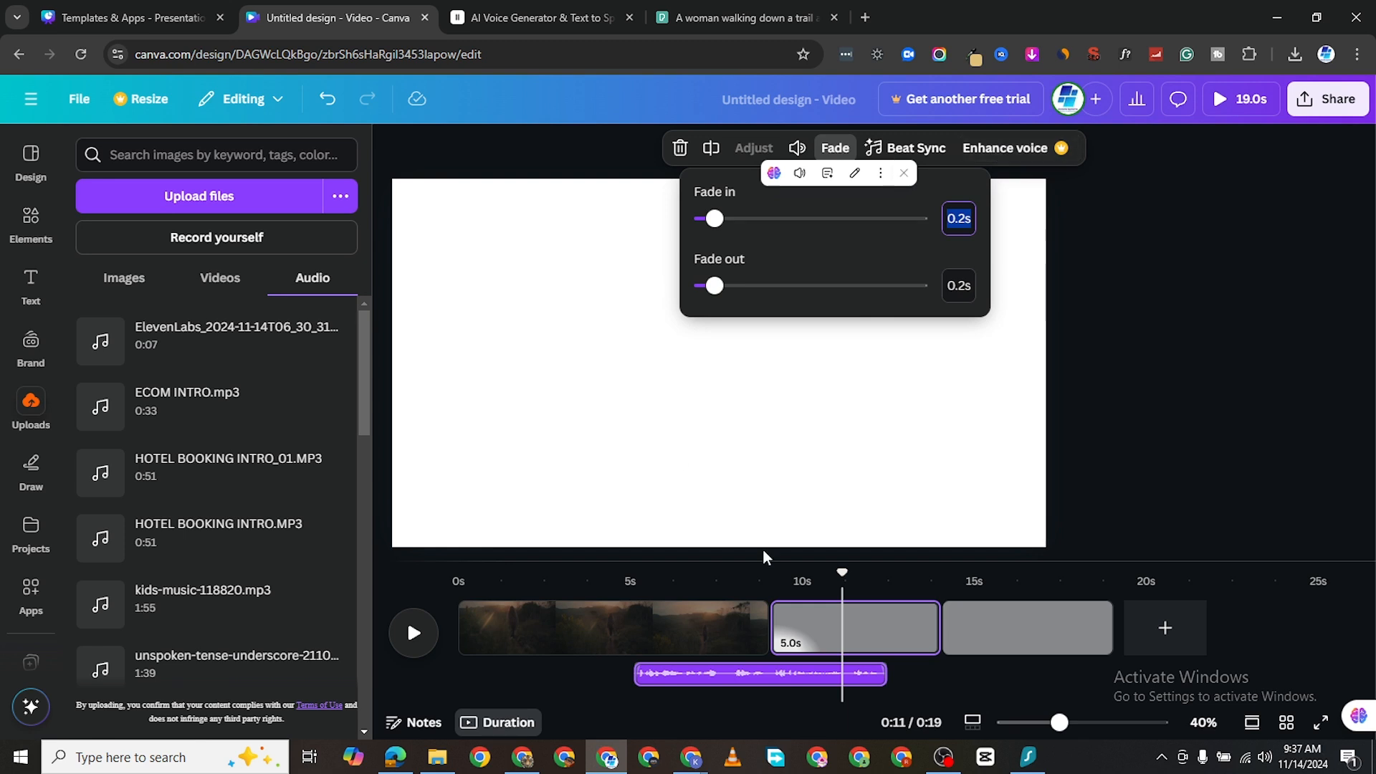
left_click(759, 681)
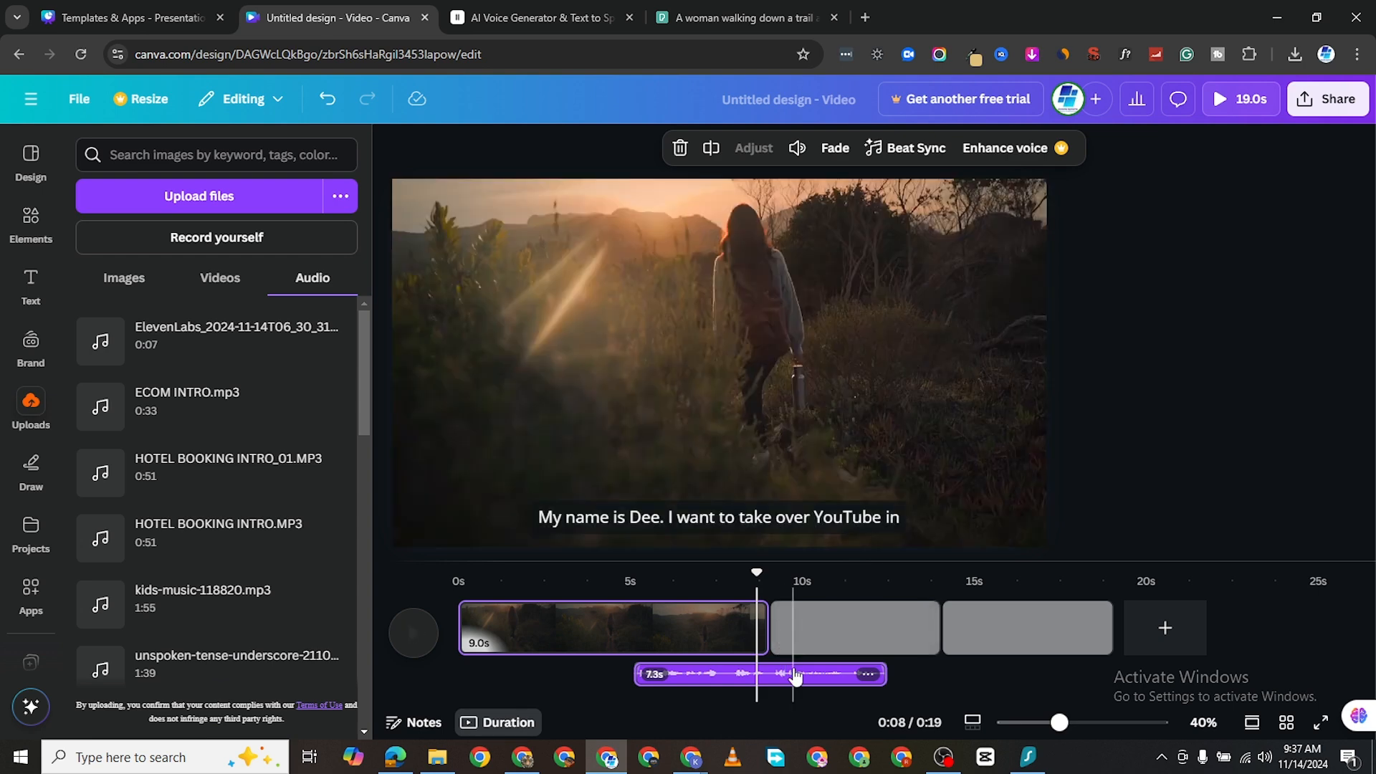
- Delete the voice-over track from the timeline and undo the deletion
right_click(796, 676)
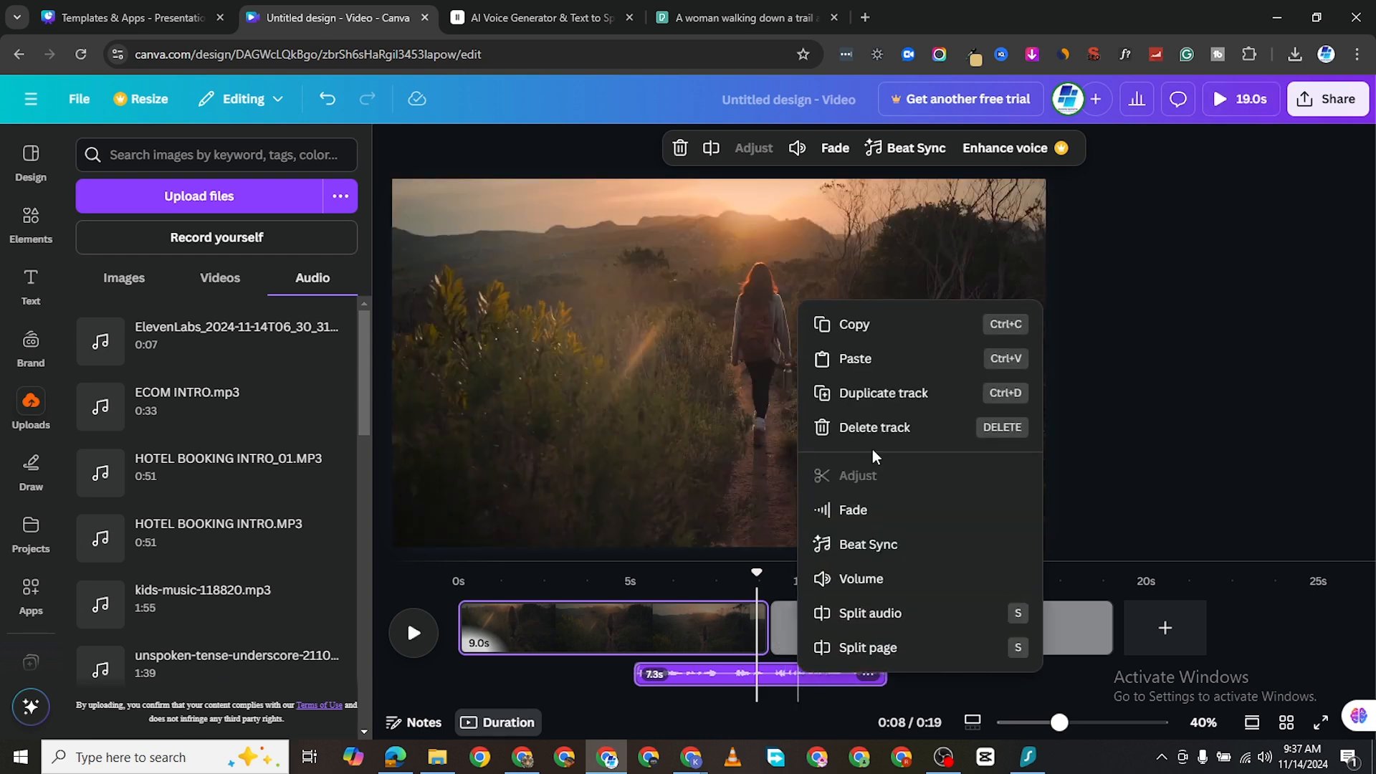
left_click(875, 427)
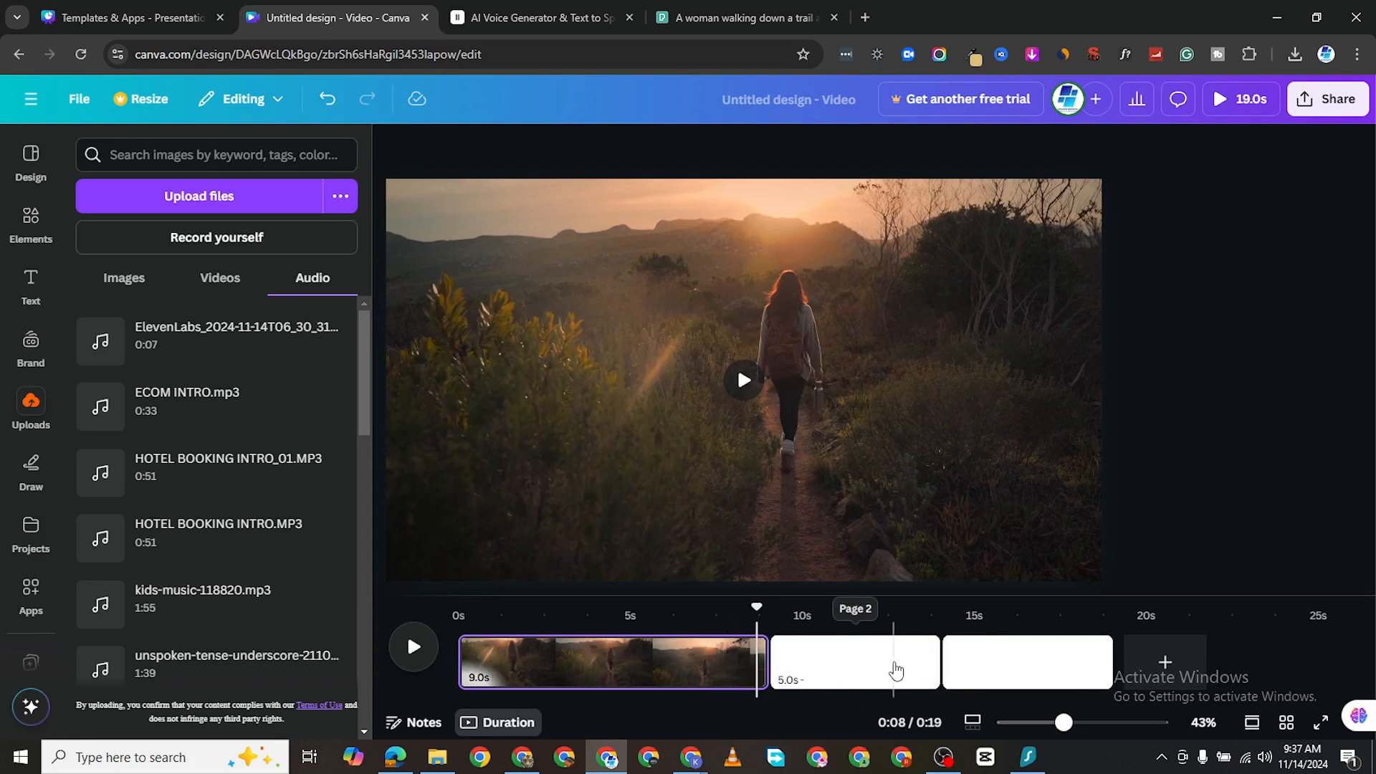
left_click(896, 671)
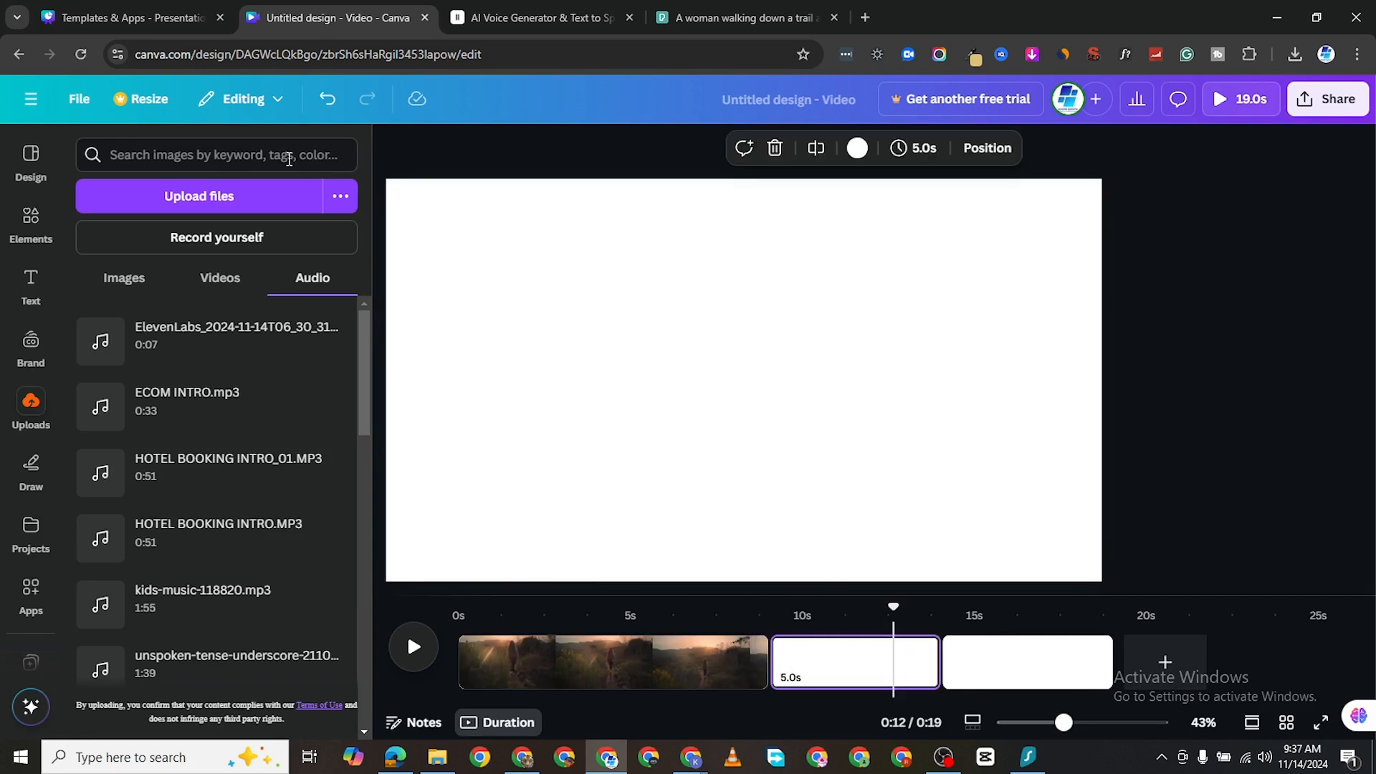
left_click(332, 102)
- Duplicate the voice-over track and return the playhead to the start of the video
right_click(817, 675)
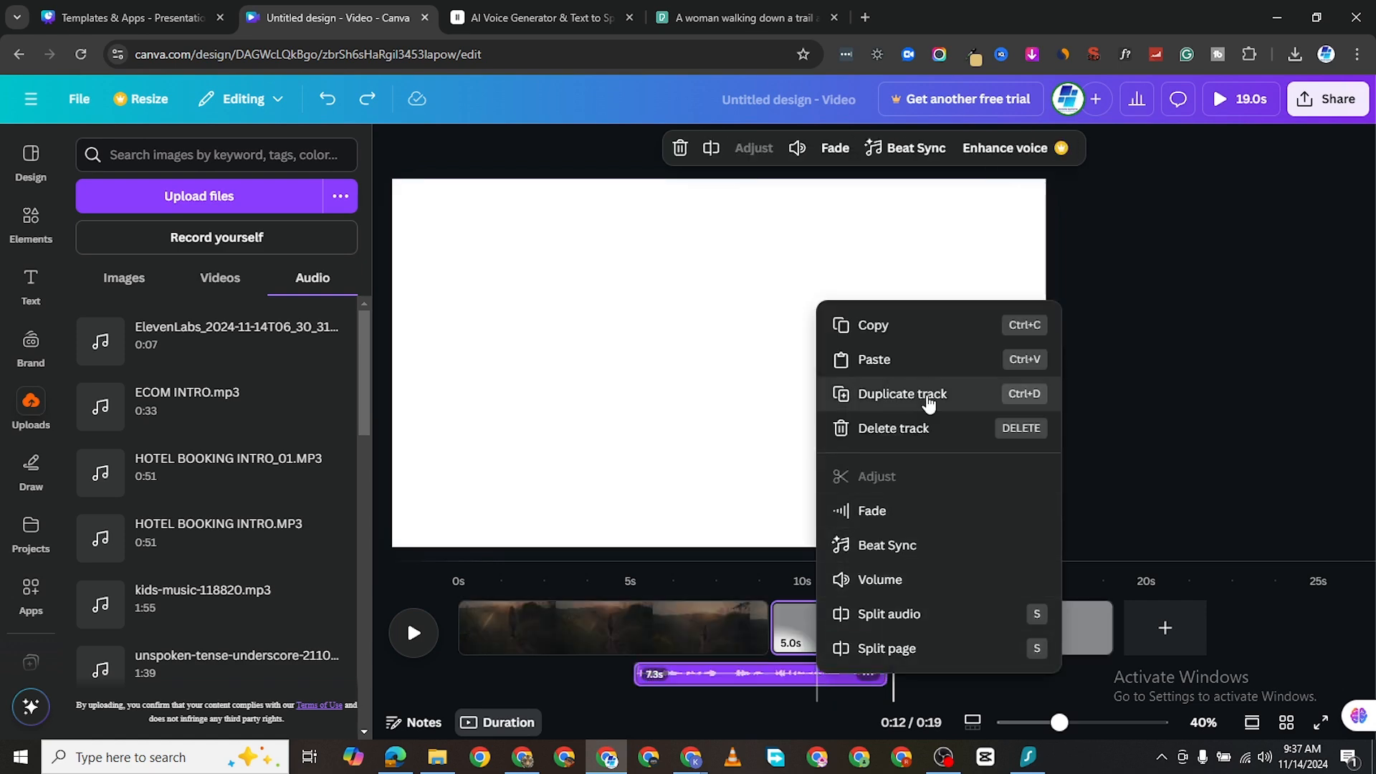
left_click(929, 401)
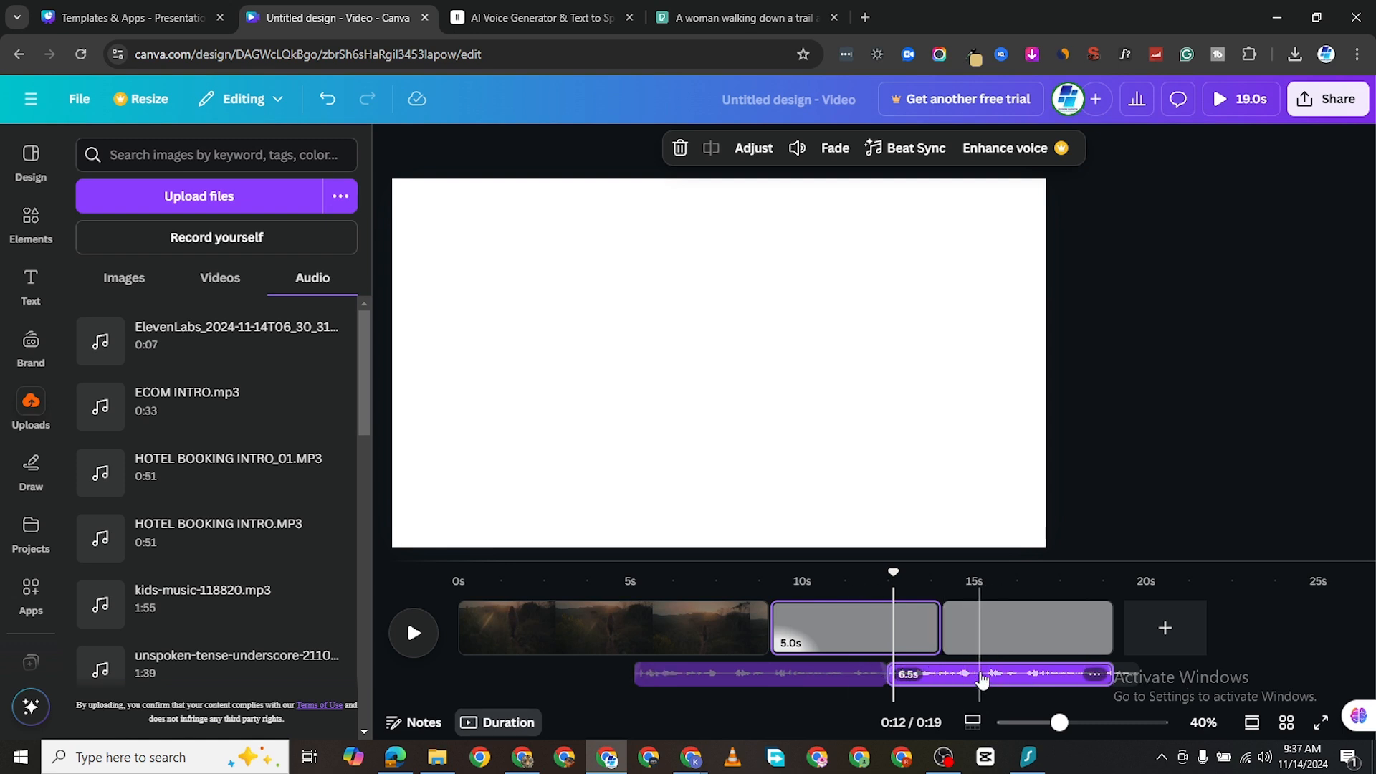
left_click(552, 636)
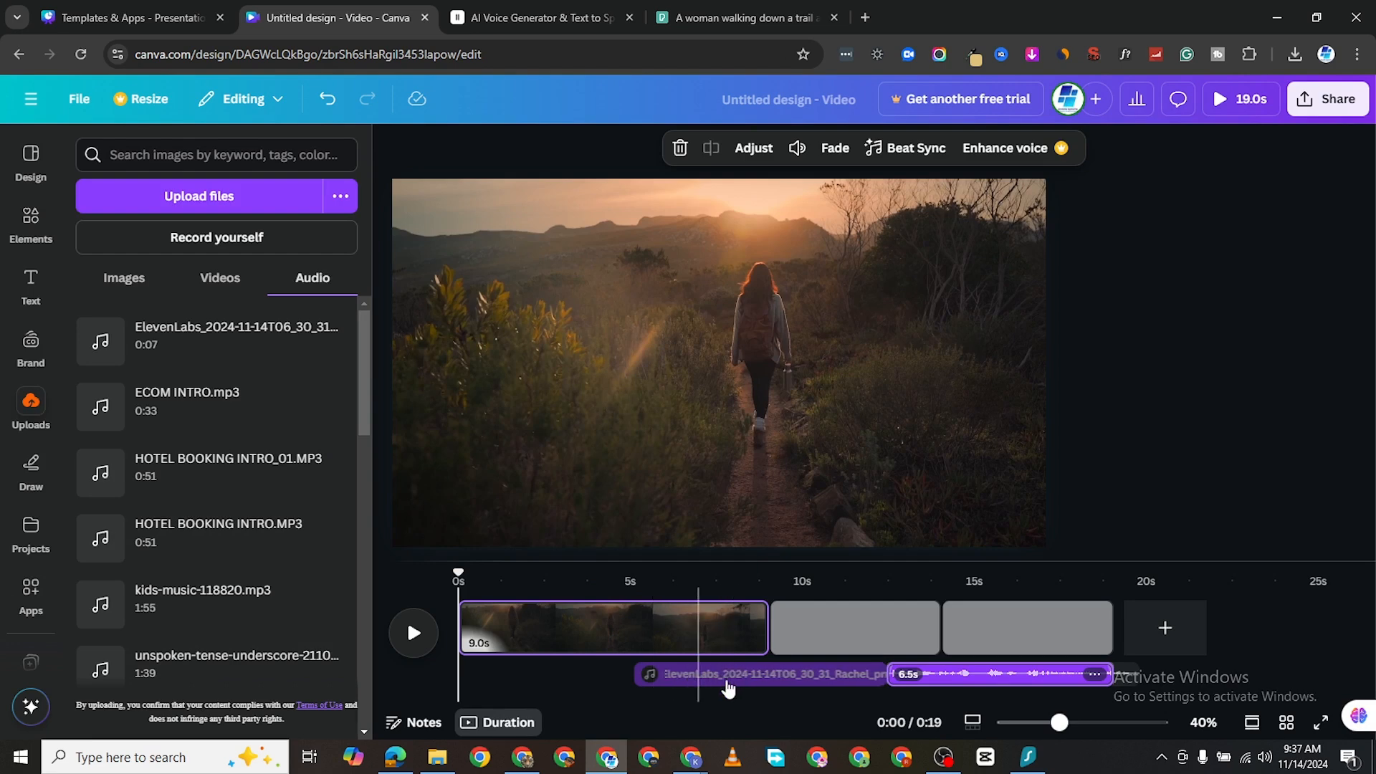
- Browse the uploaded audio files, previewing ECOM INTRO.mp3 and the motivational-electronic-distant track
left_click(101, 407)
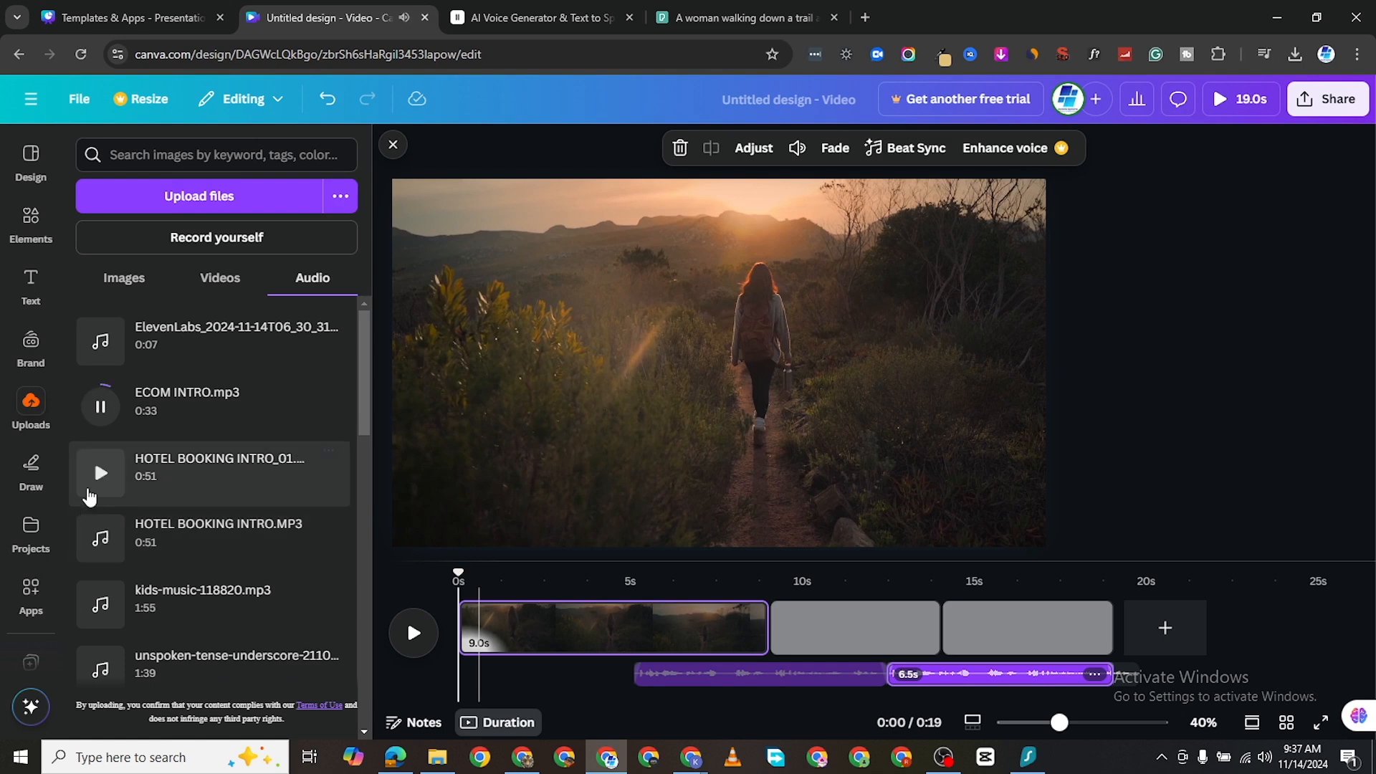
scroll(224, 501, "down", 3)
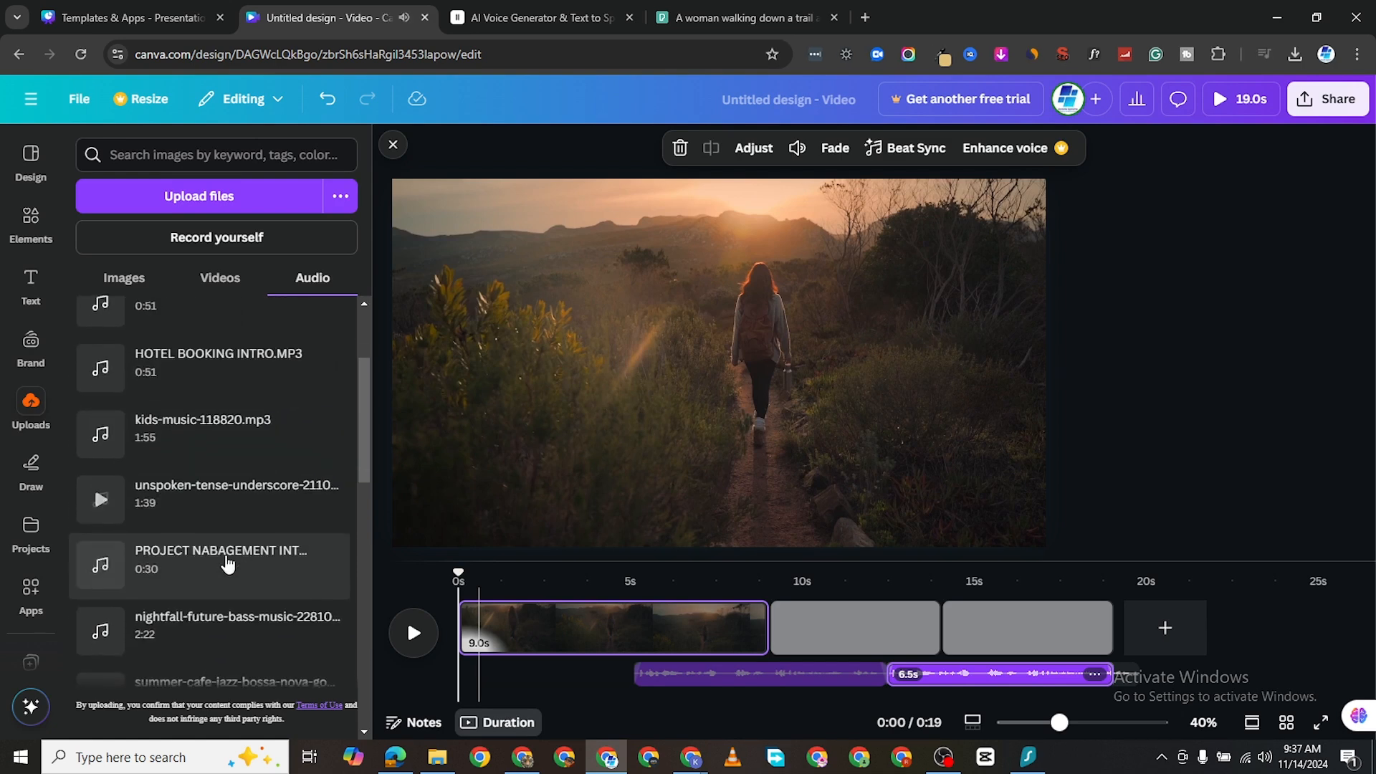
scroll(193, 562, "down", 2)
scroll(93, 531, "down", 2)
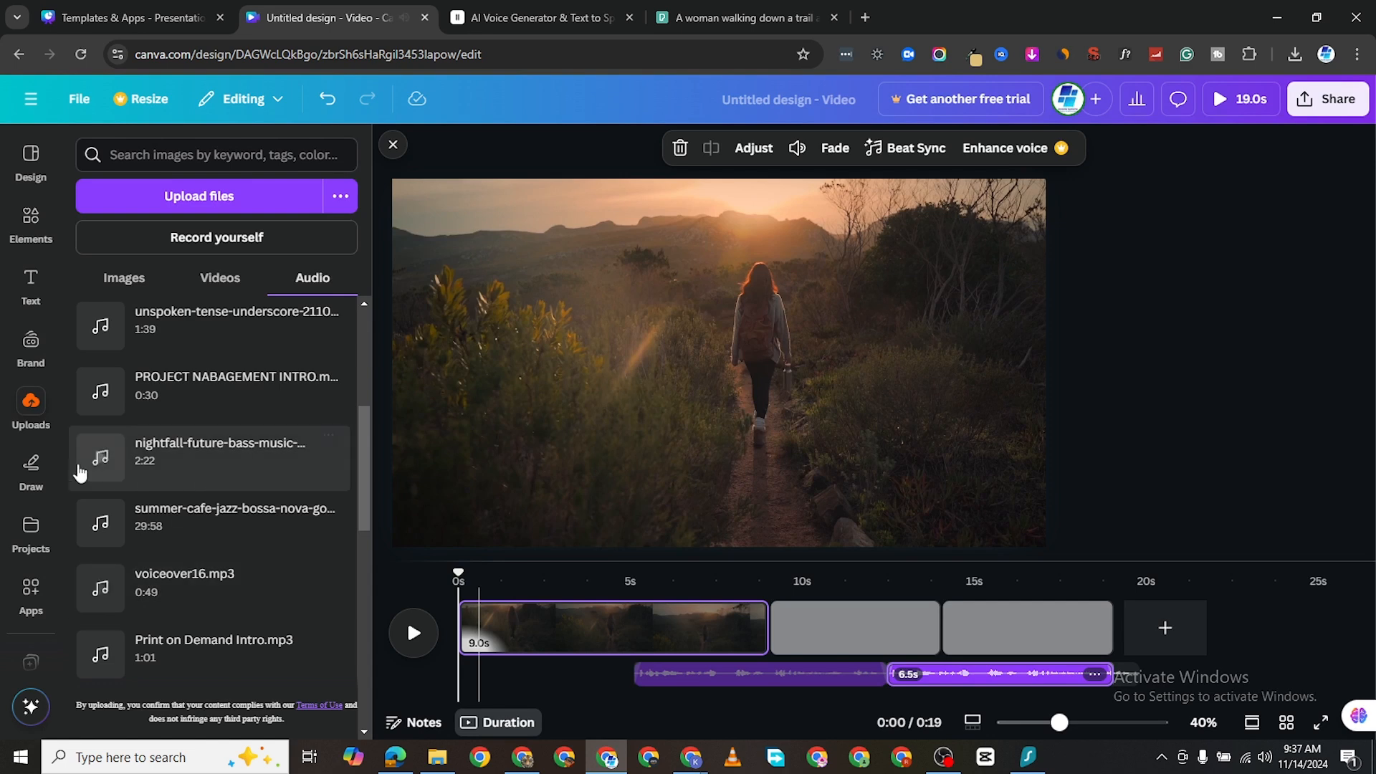
scroll(108, 534, "down", 3)
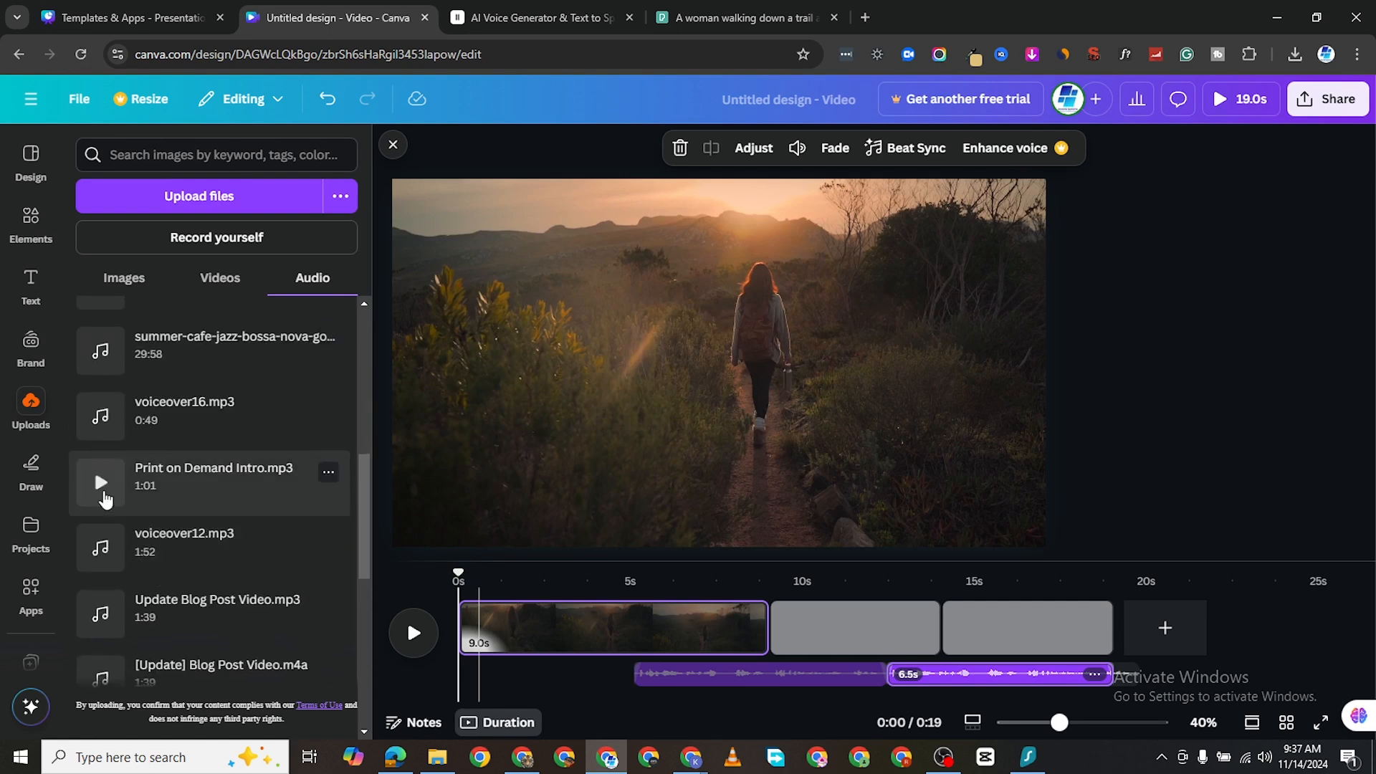
scroll(111, 562, "down", 1)
scroll(111, 566, "down", 6)
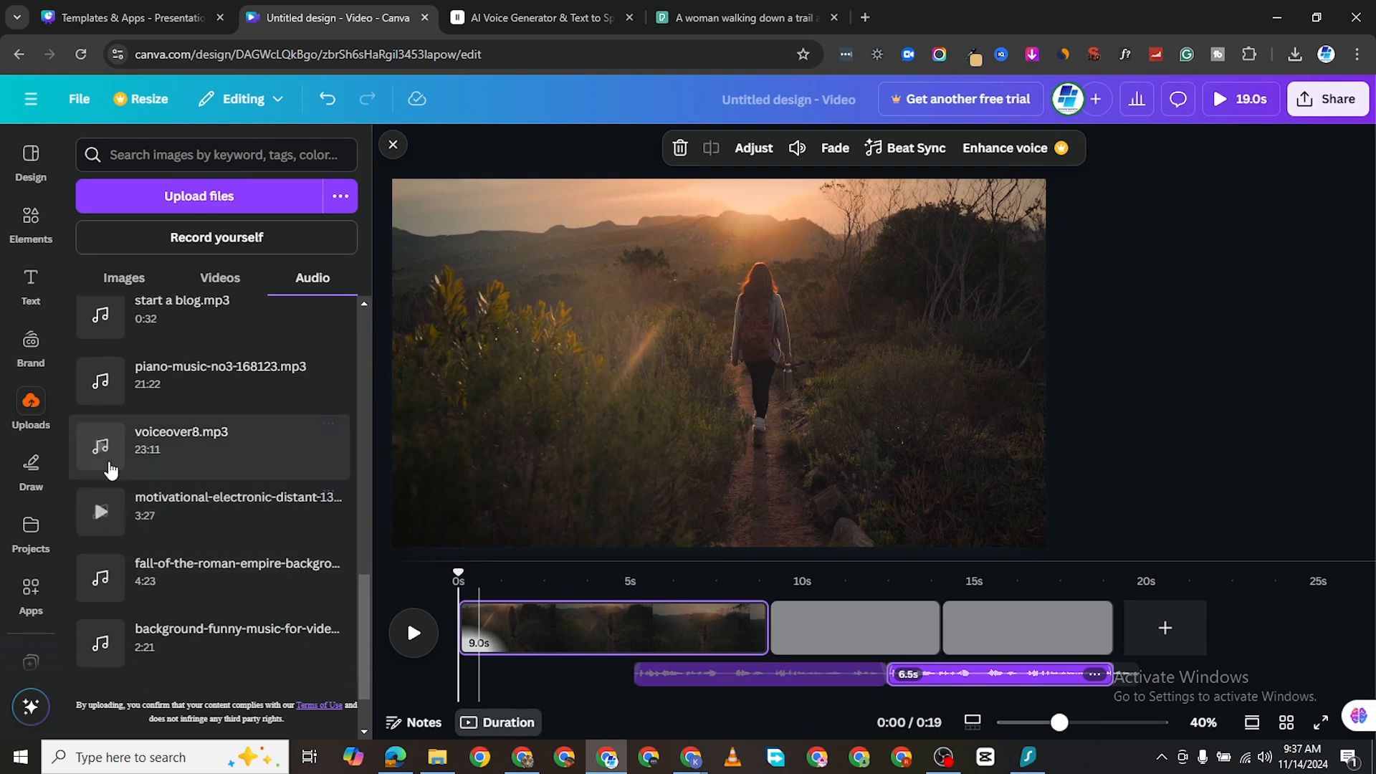
left_click(100, 513)
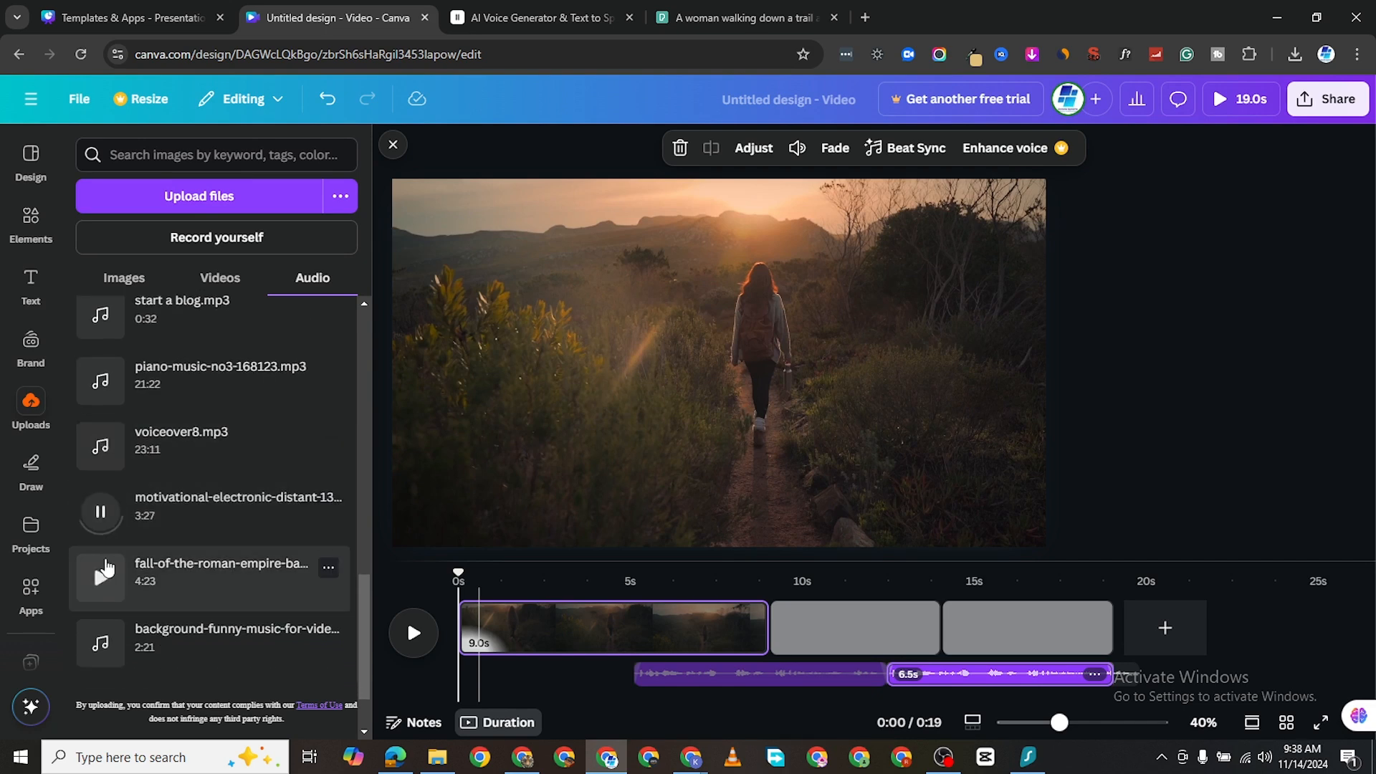
left_click(101, 514)
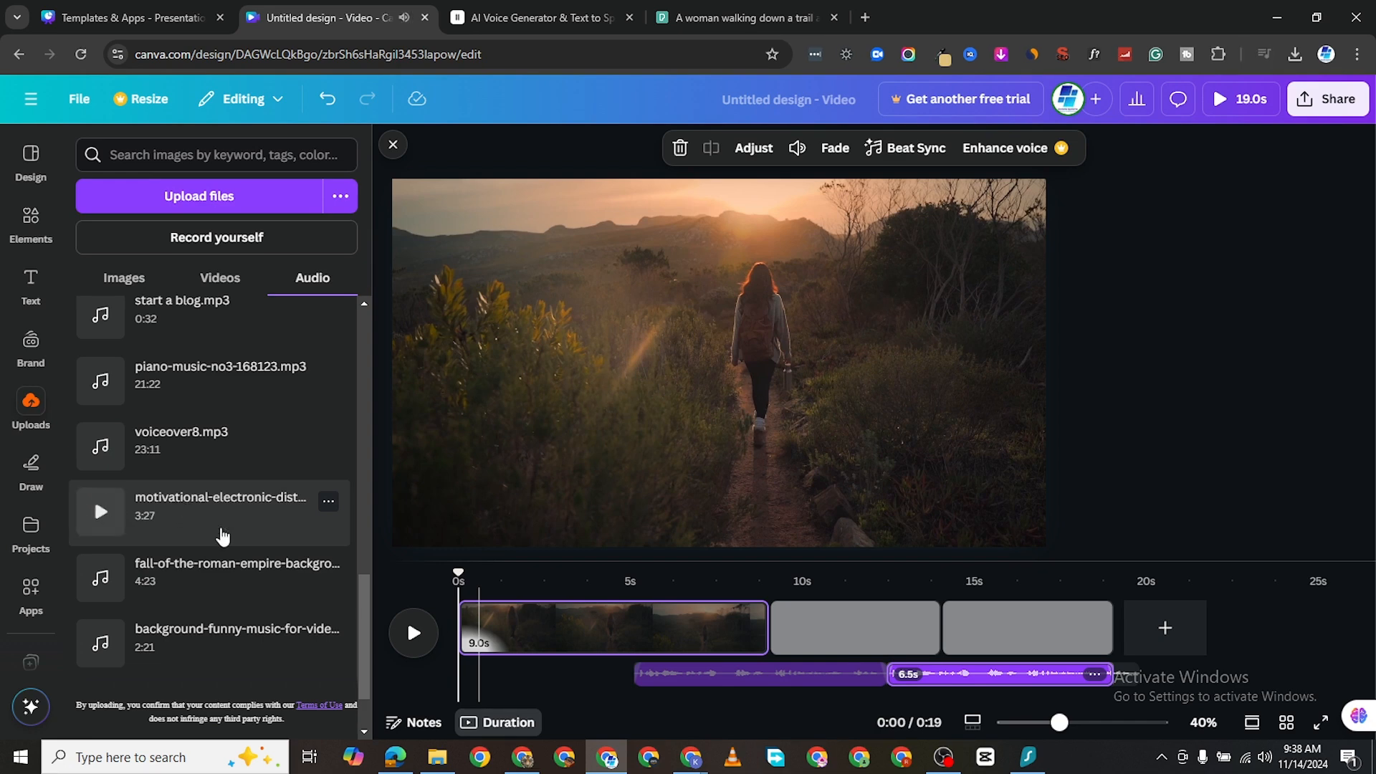
- Add the motivational-electronic-distant music starting at about 6 seconds and shift the duplicated voice-over to start at about 14 seconds
left_click_drag(223, 536, 719, 648)
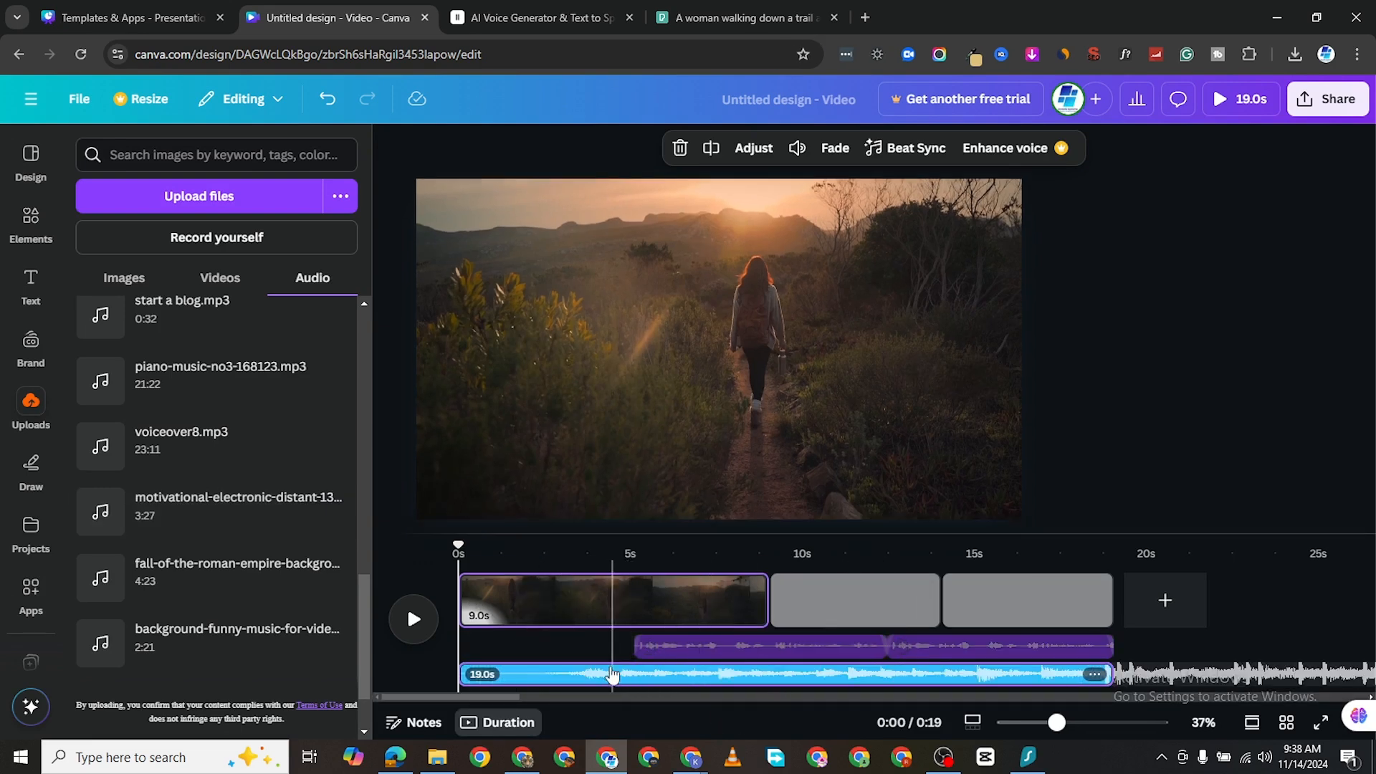
left_click_drag(612, 676, 872, 694)
left_click_drag(1010, 678, 1106, 671)
left_click_drag(931, 649, 1025, 658)
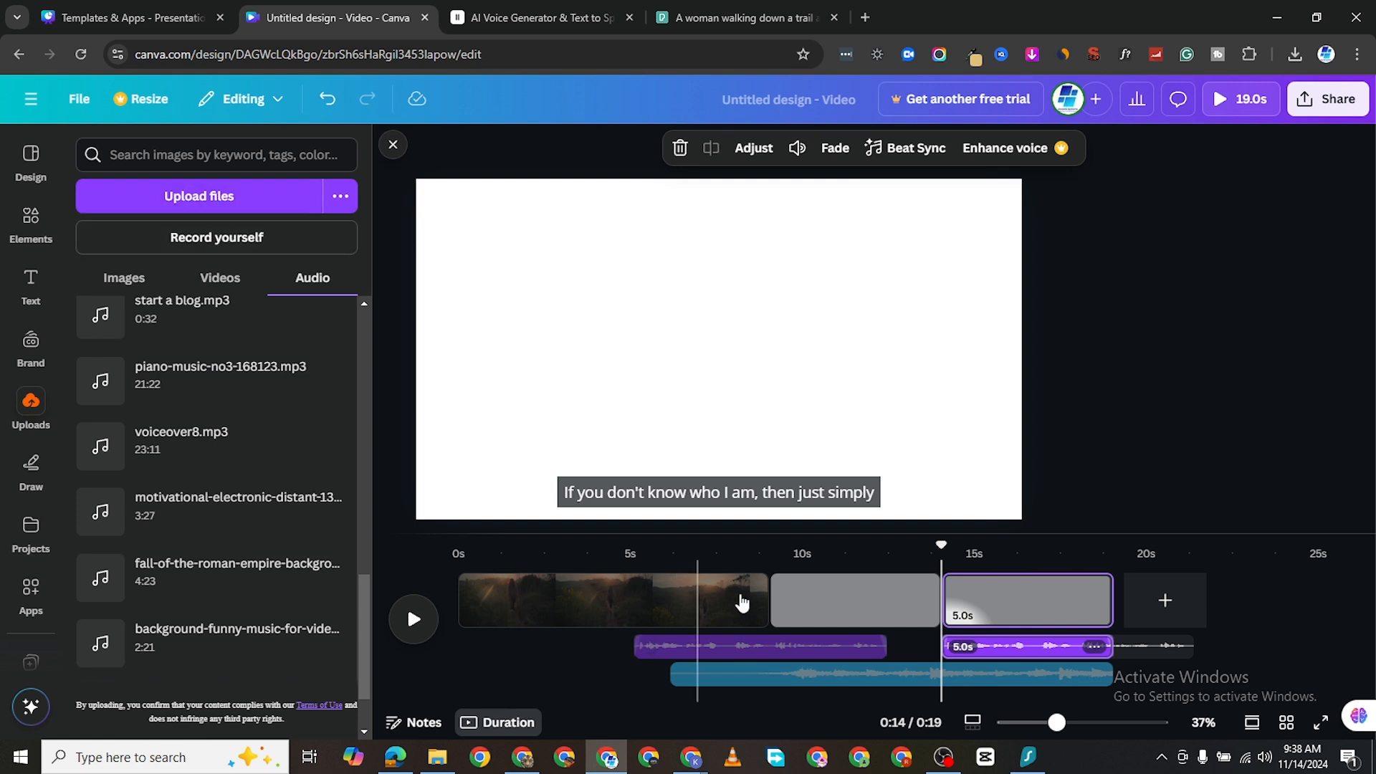
- Delete both voice-over tracks and the background music track from the timeline
left_click(788, 649)
right_click(788, 650)
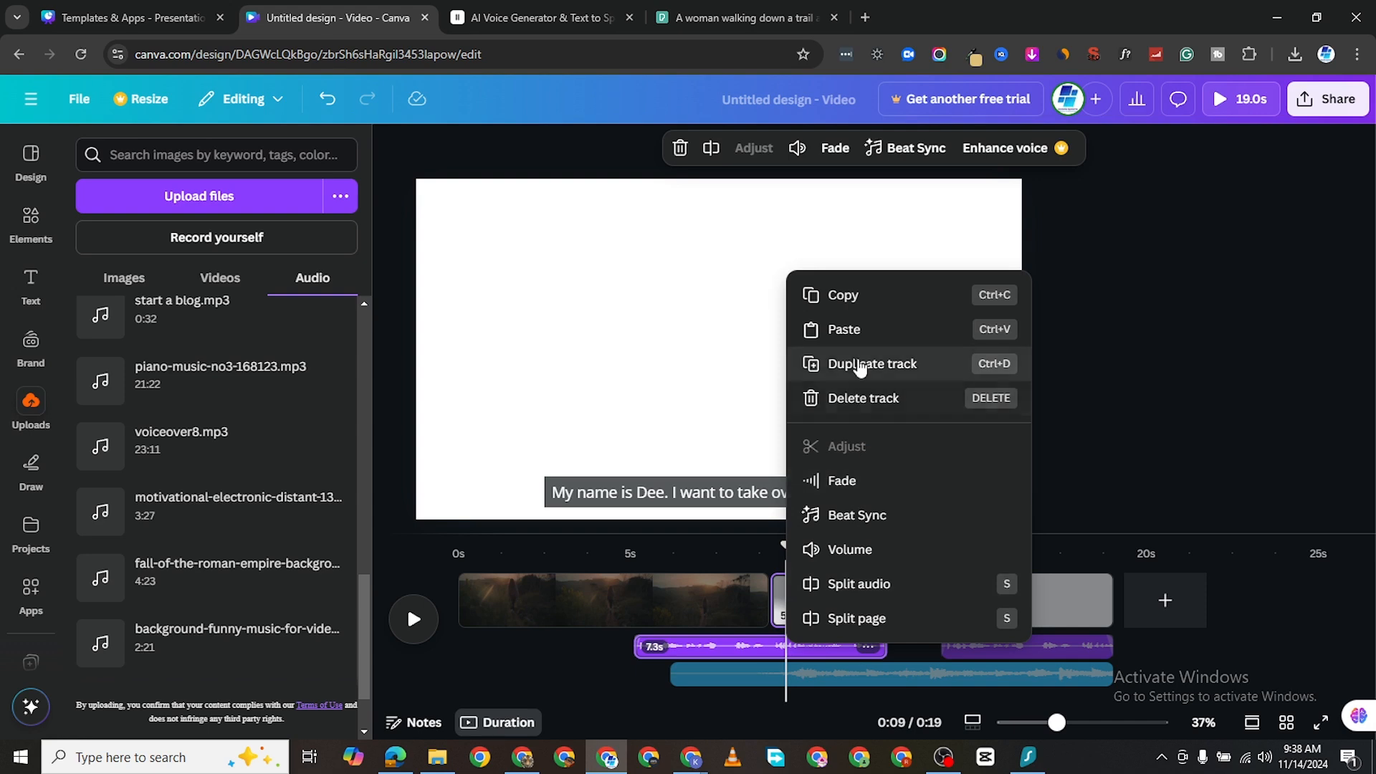
left_click(863, 398)
right_click(974, 648)
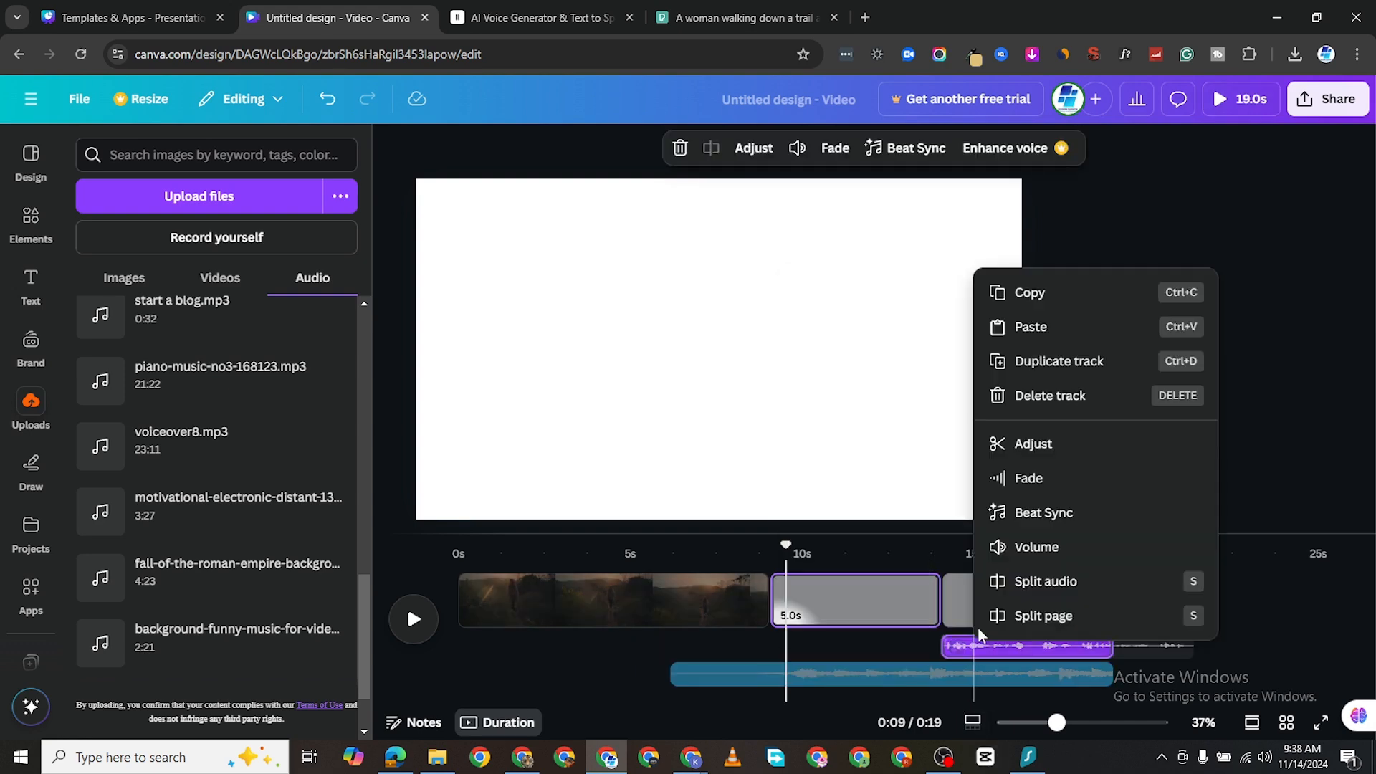
left_click(1046, 397)
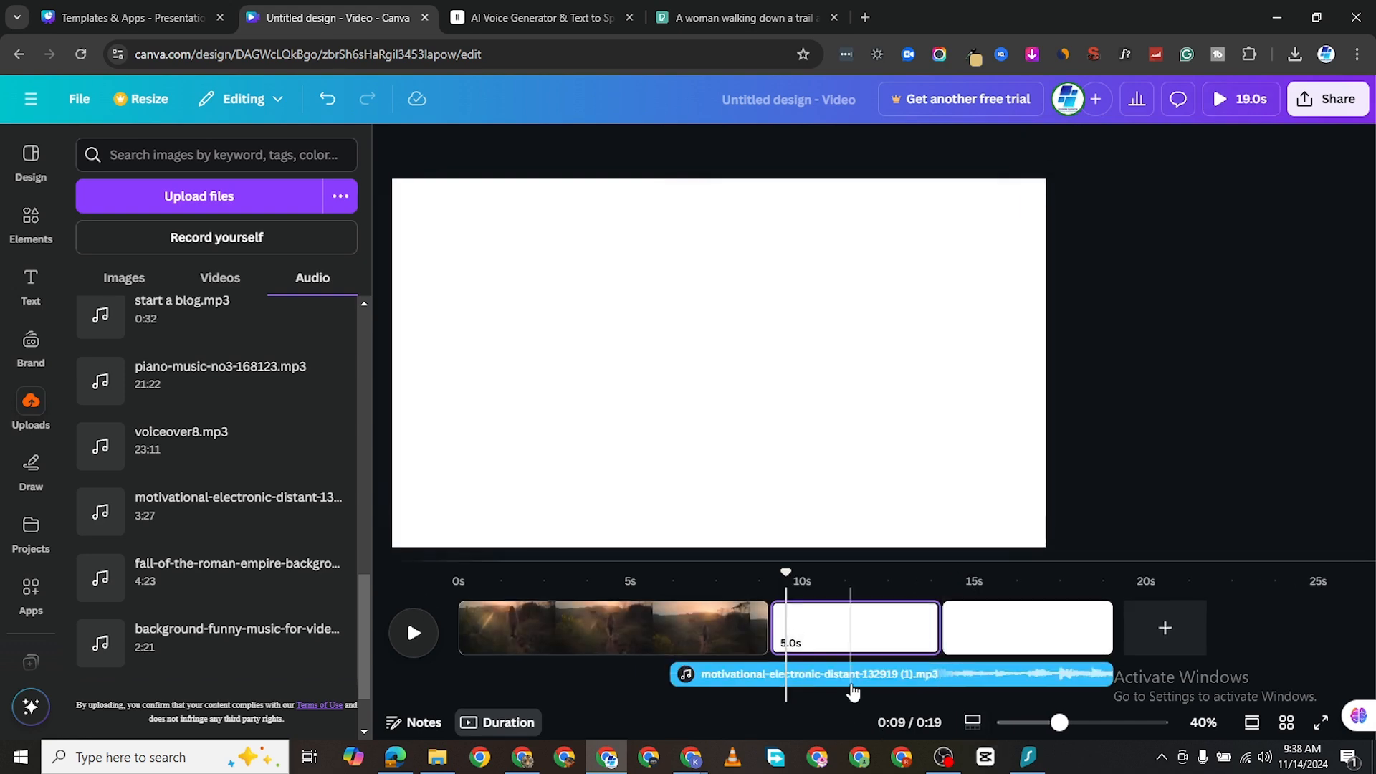
right_click(860, 674)
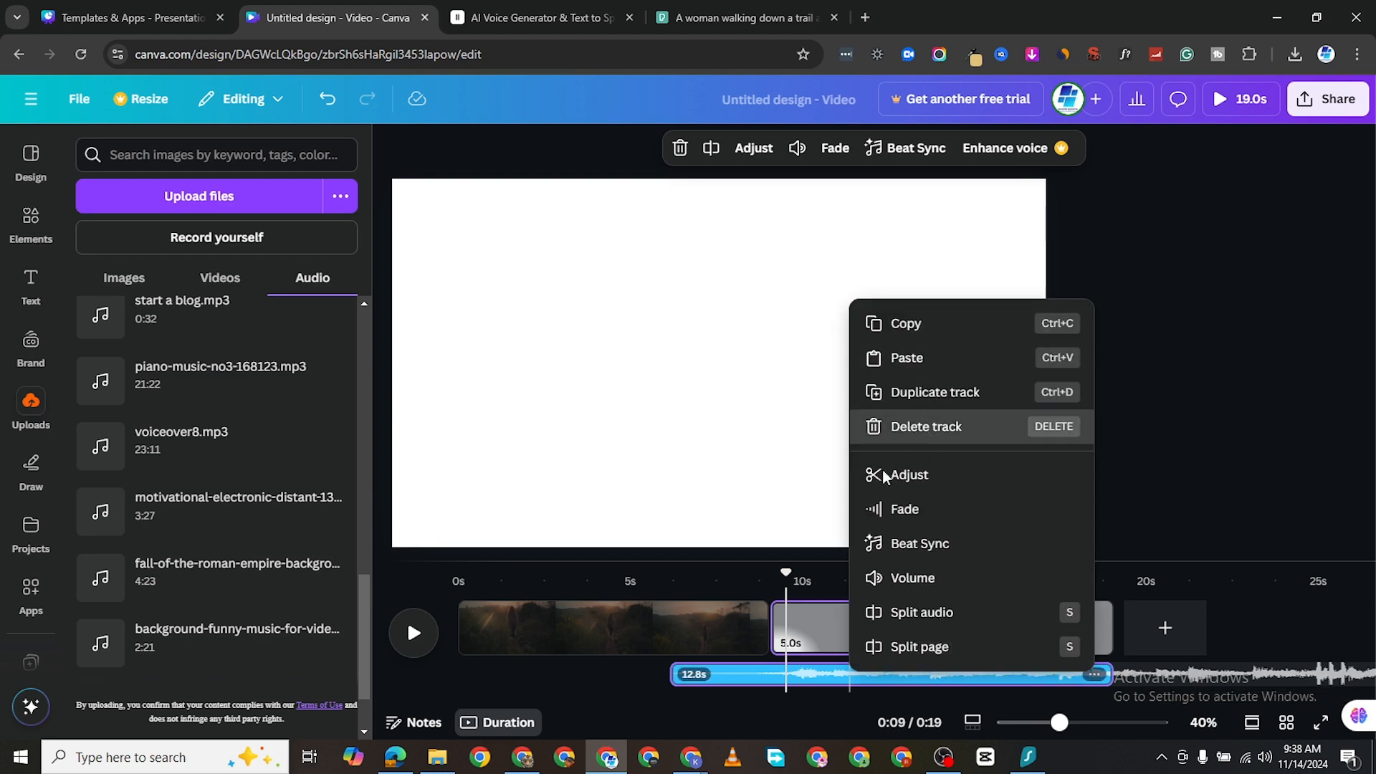
left_click(910, 424)
- Make a recording of about 14 seconds over the trail clip in the recording studio, using the default microphone
left_click_drag(783, 609, 459, 609)
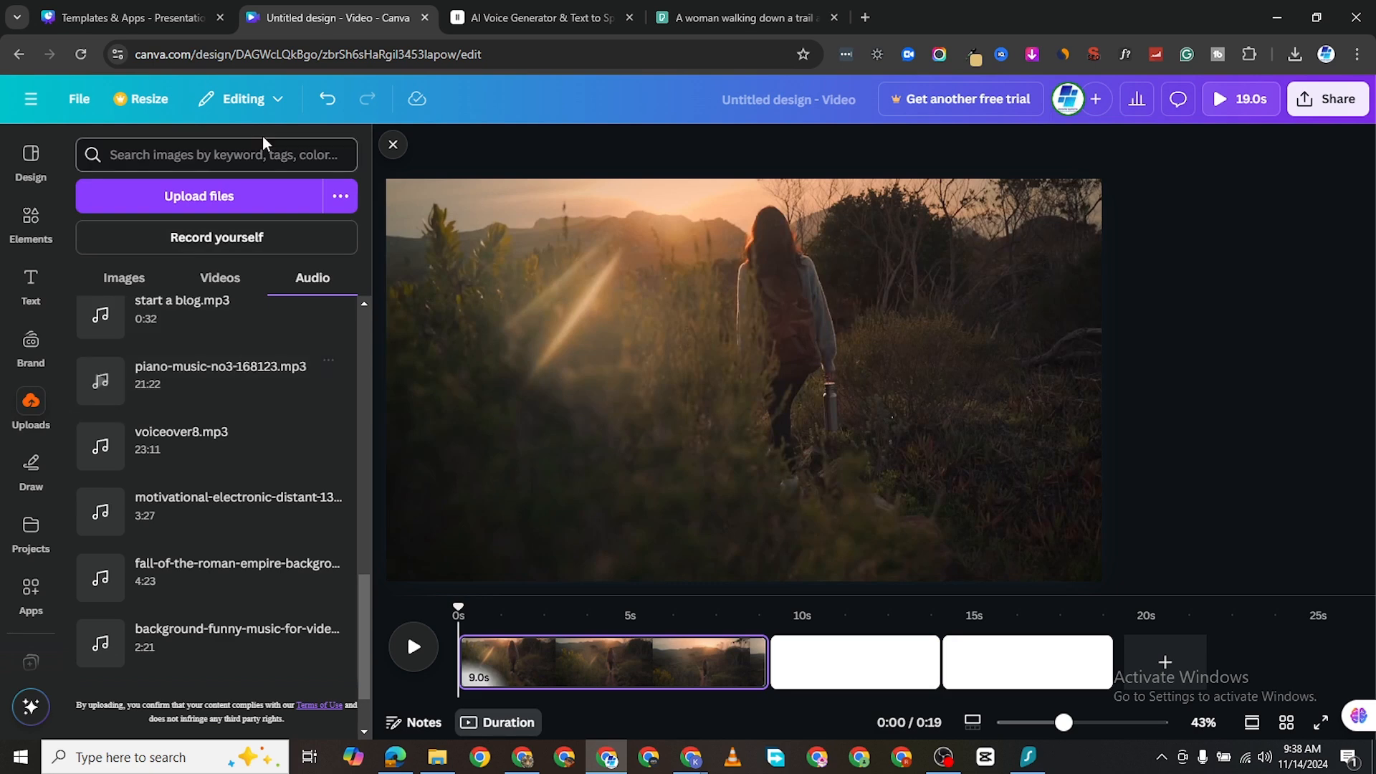
left_click(241, 246)
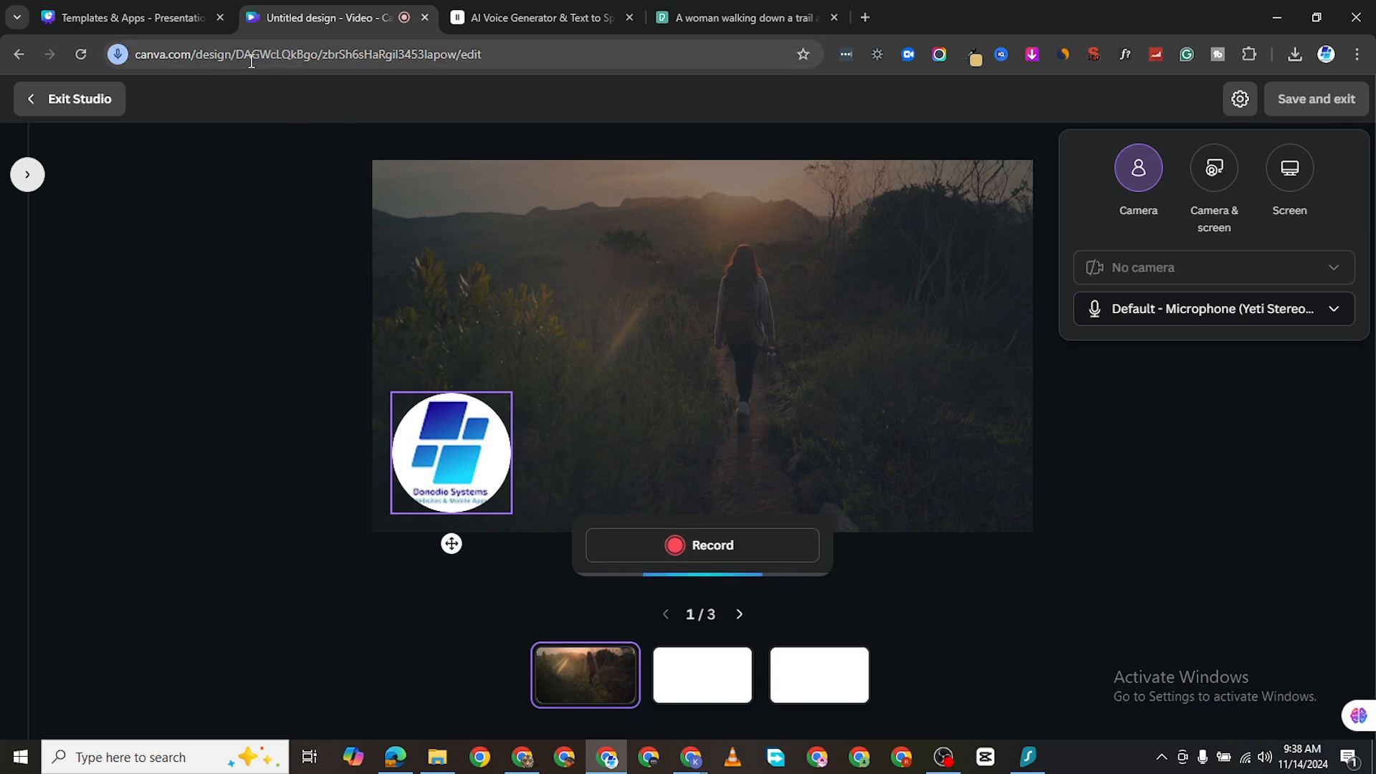
left_click(704, 548)
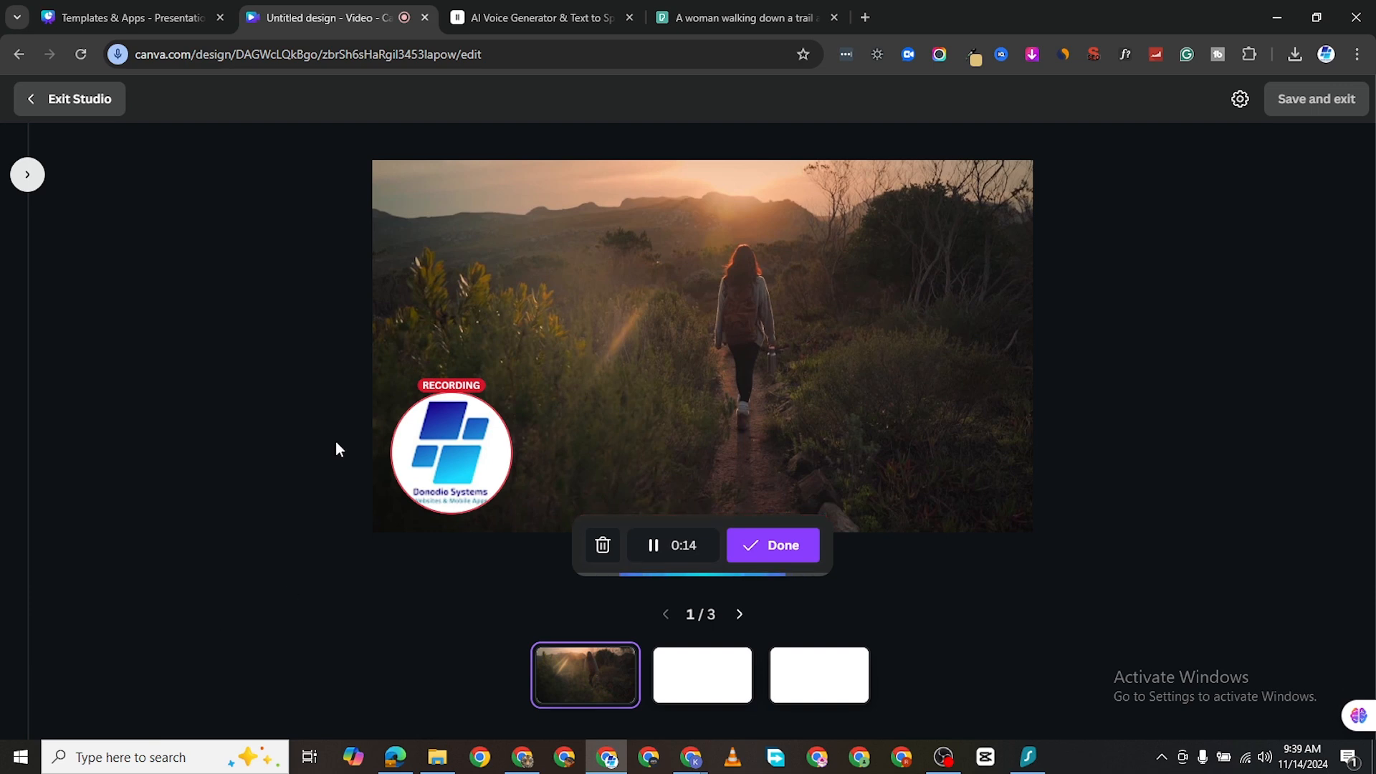
left_click(772, 563)
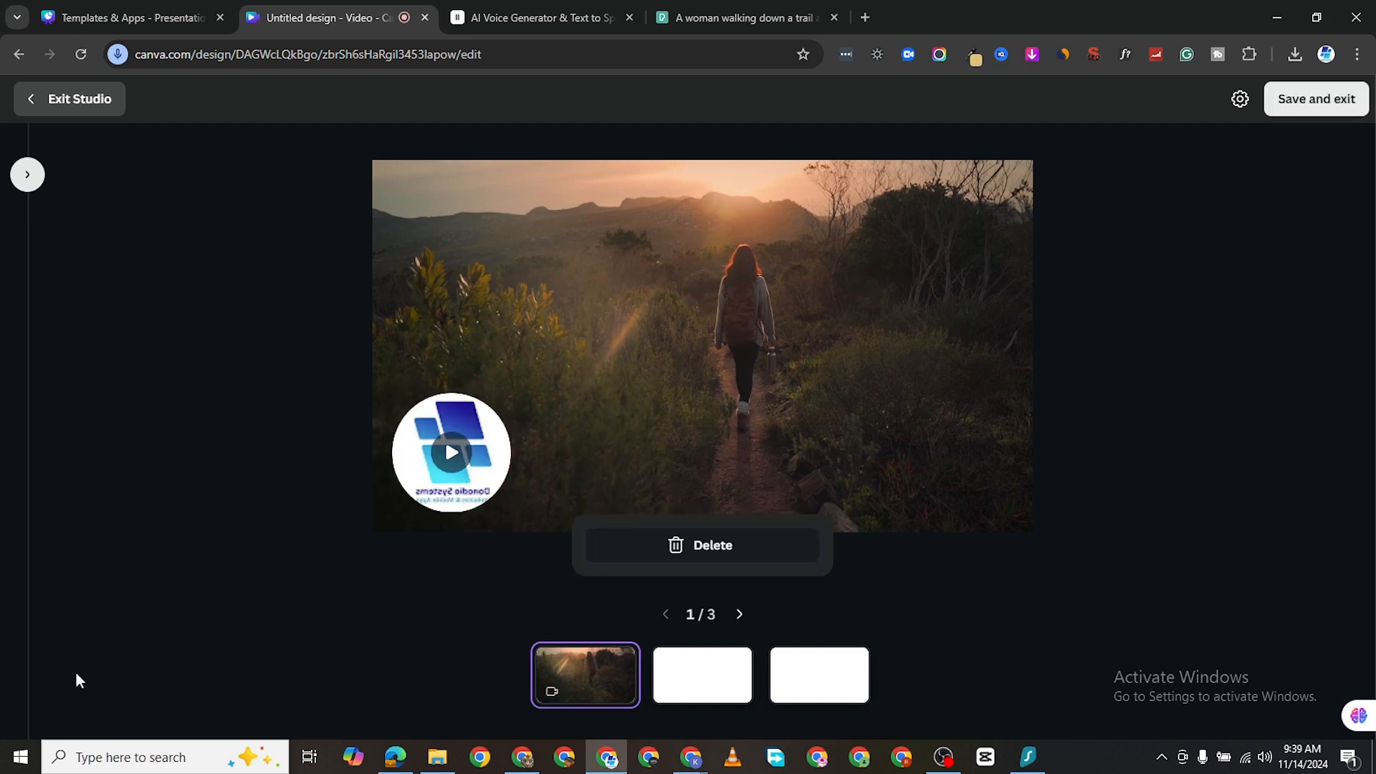
- Save the studio recording into the design and delete the two blank 5-second pages after the trail clip
left_click(1319, 100)
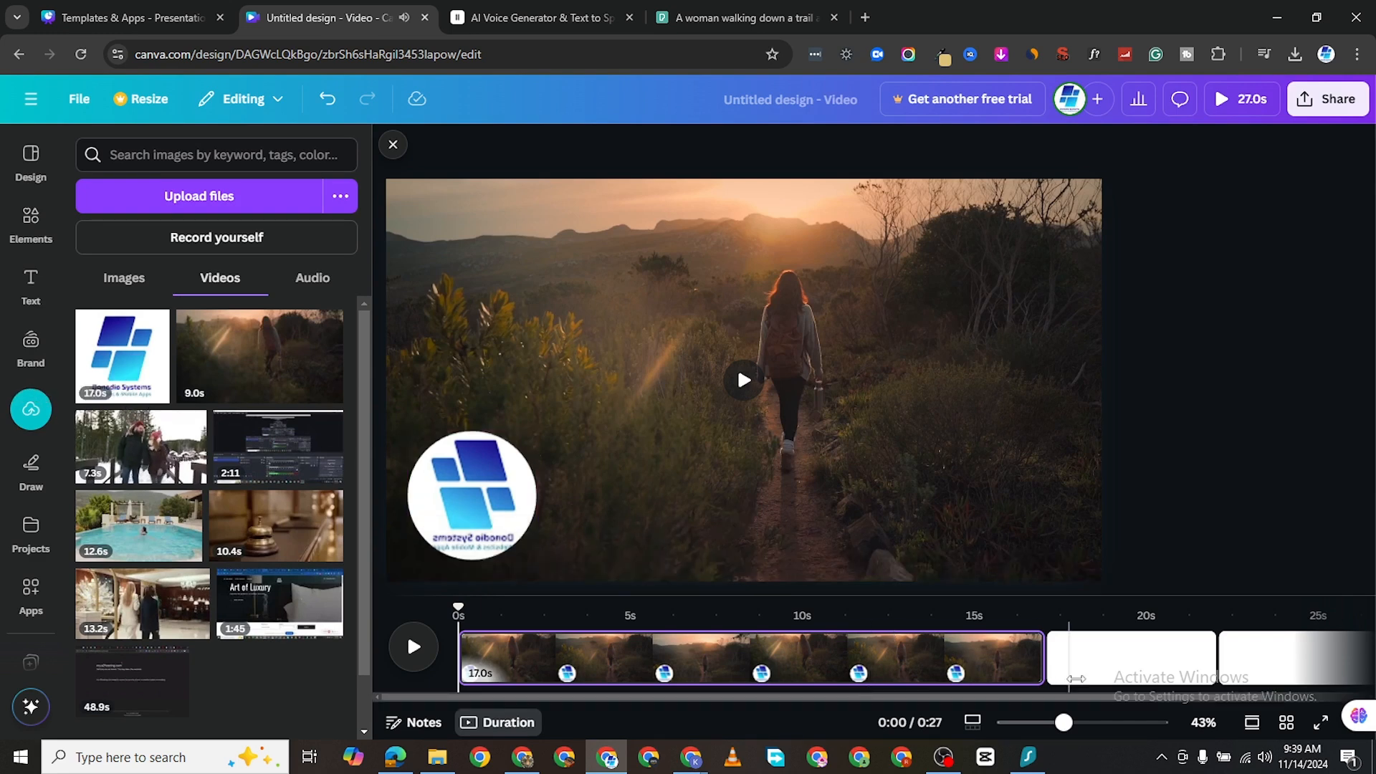
left_click(1121, 652)
right_click(1139, 649)
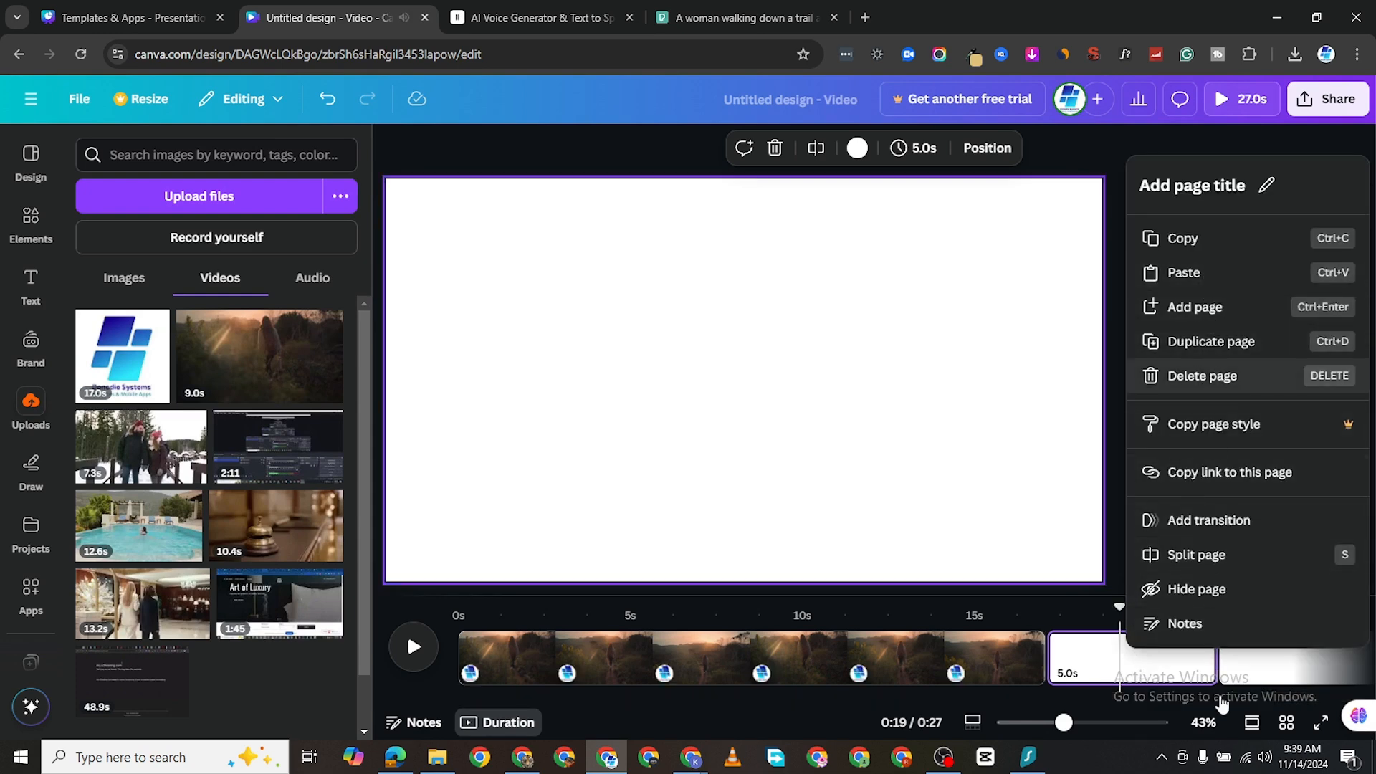
right_click(1136, 674)
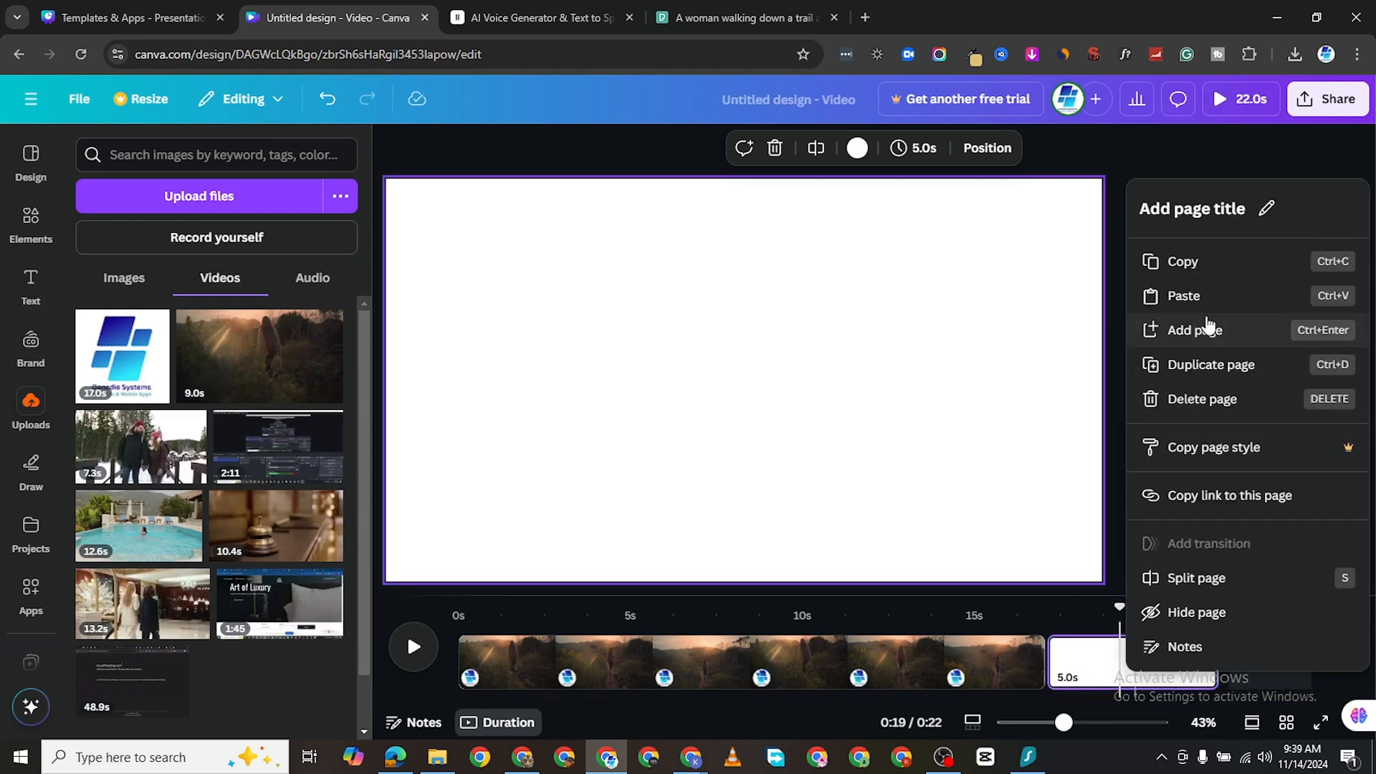
left_click(1191, 378)
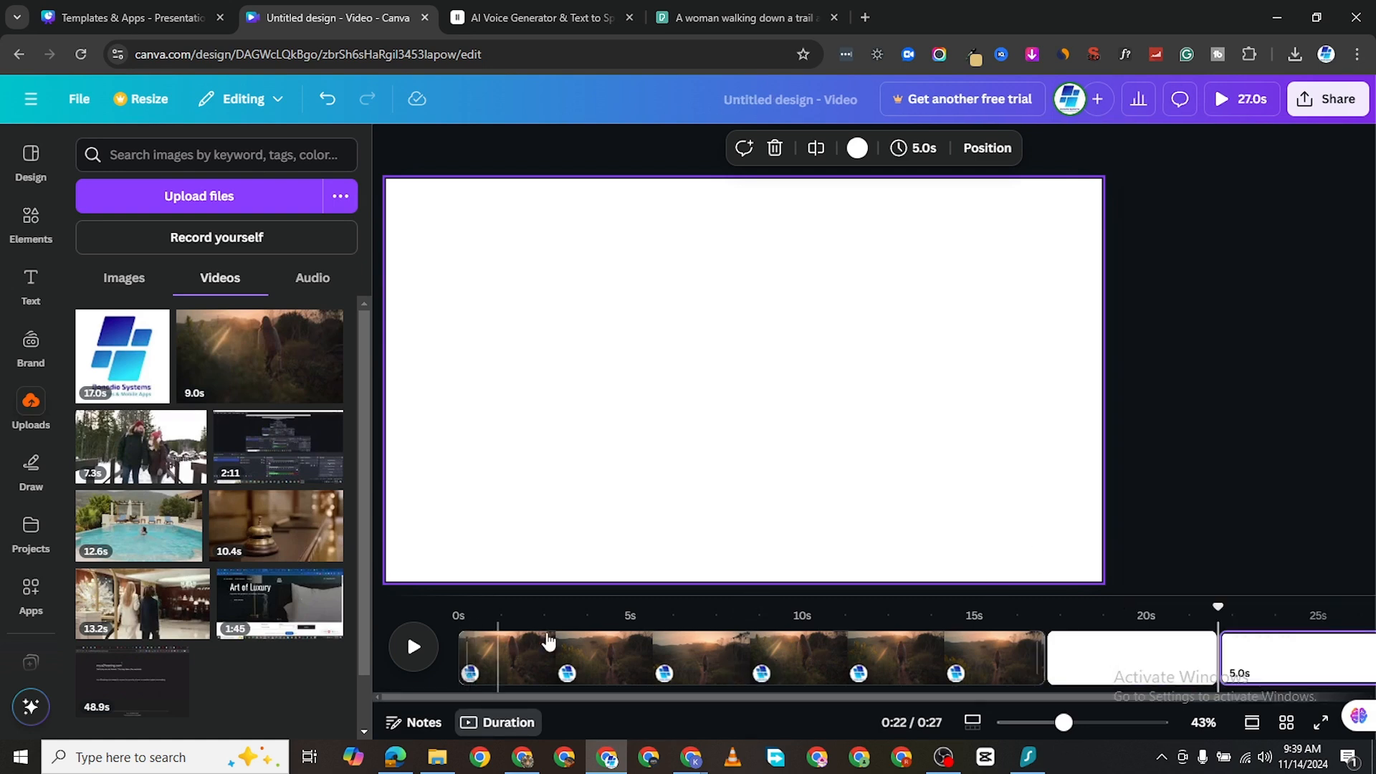
right_click(1145, 661)
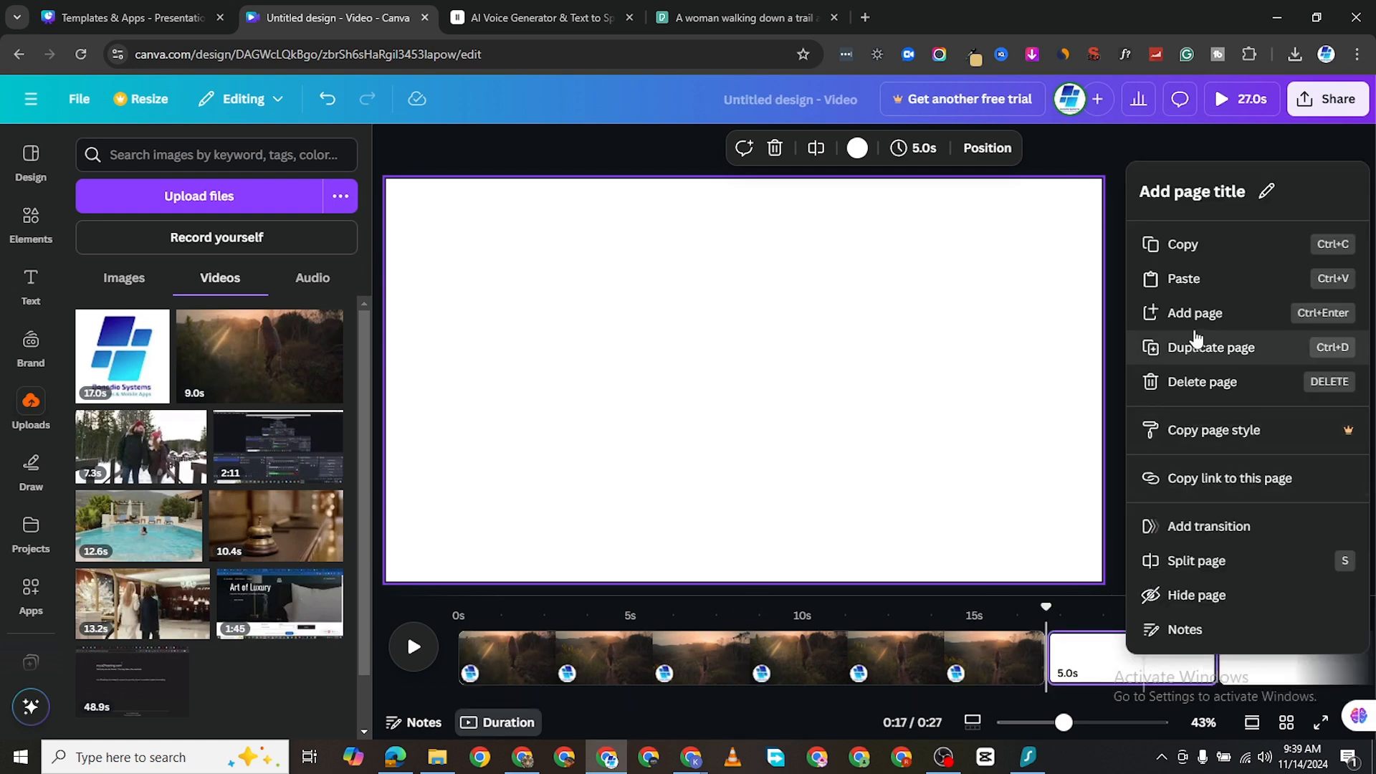
left_click(1204, 387)
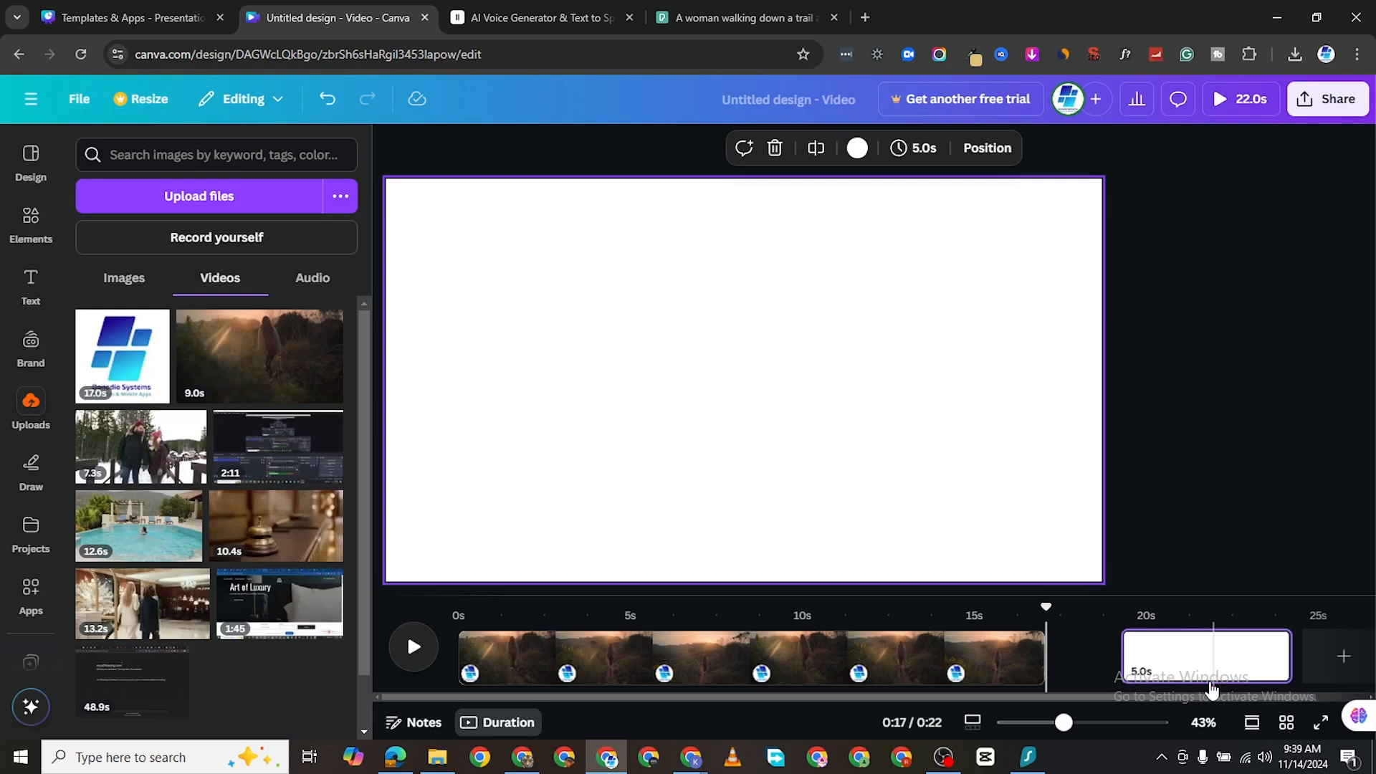
right_click(1149, 656)
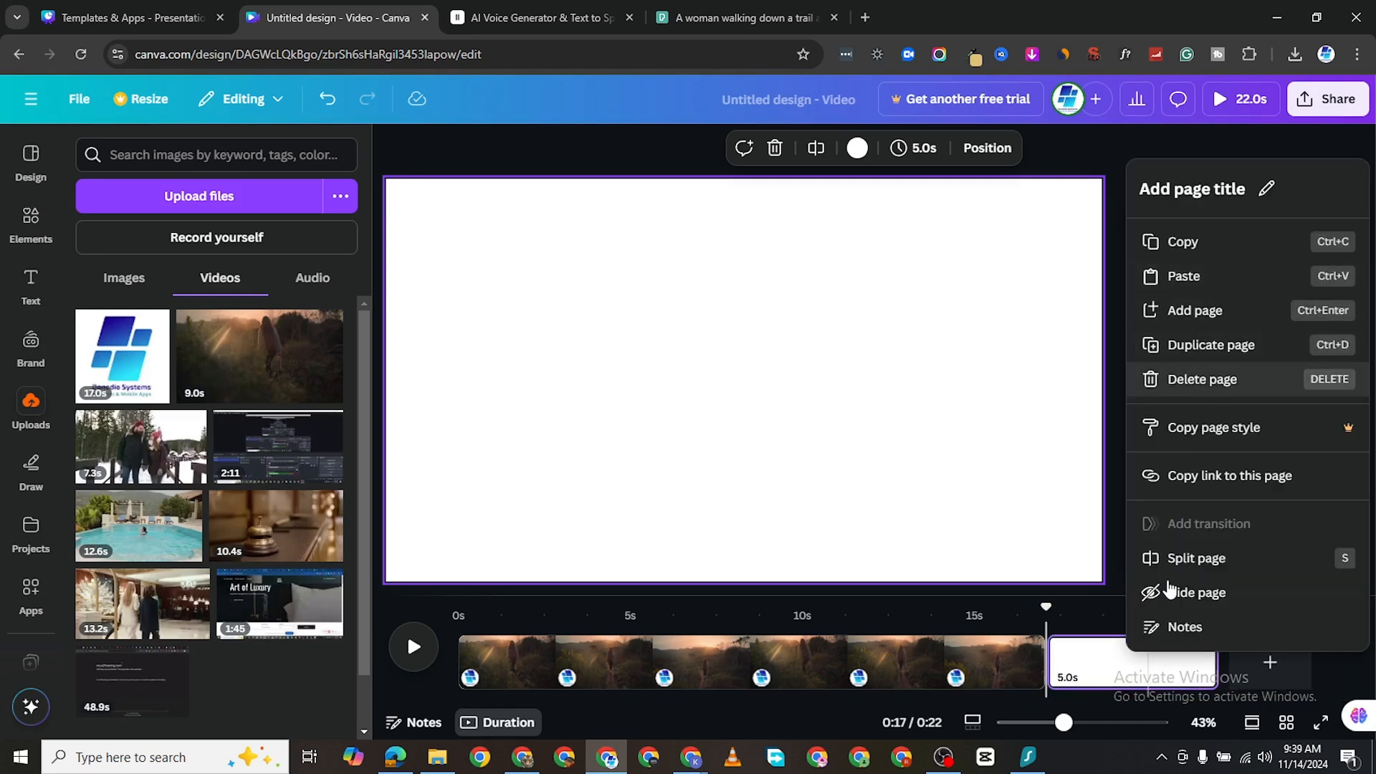
key("Delete")
- Play the video from the start to review the recording over the trail clip, pausing at about 10 seconds
left_click_drag(1011, 613, 297, 635)
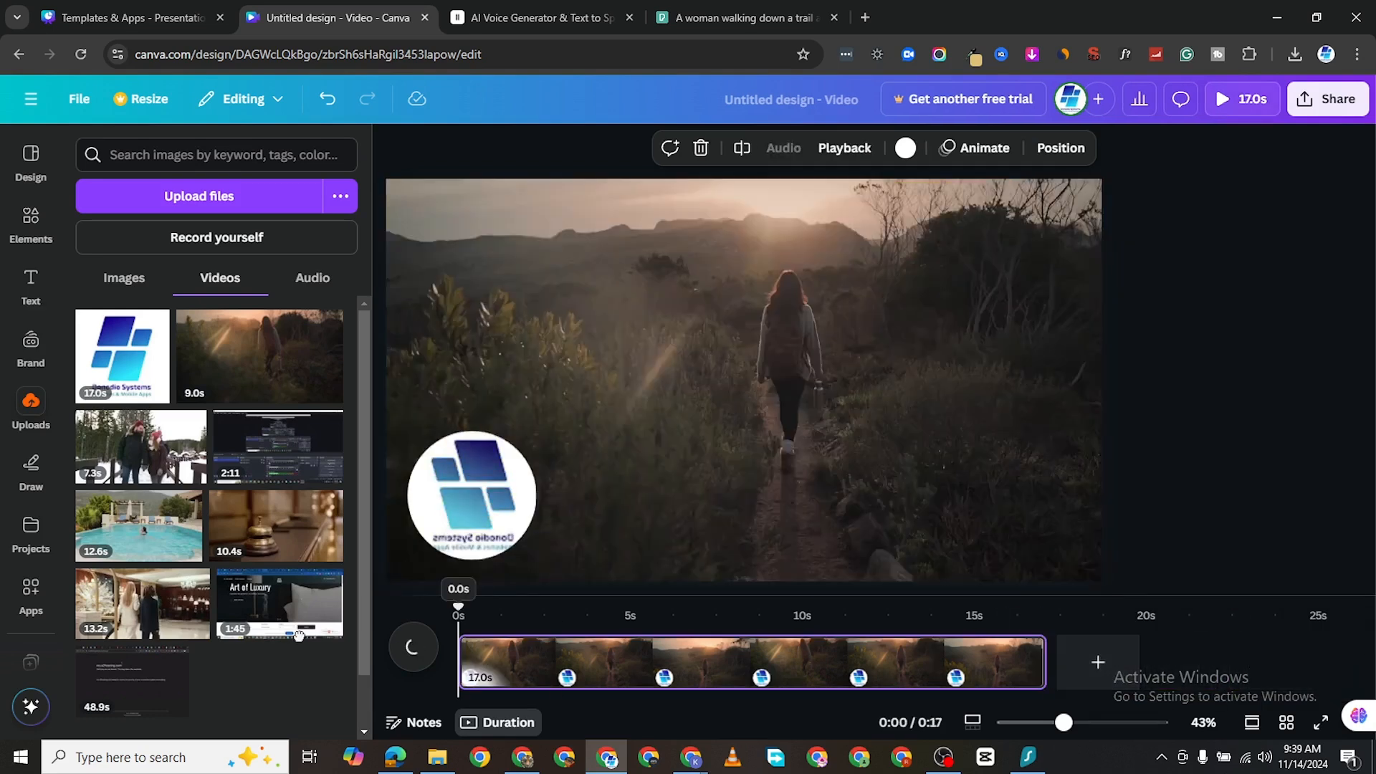
left_click(415, 648)
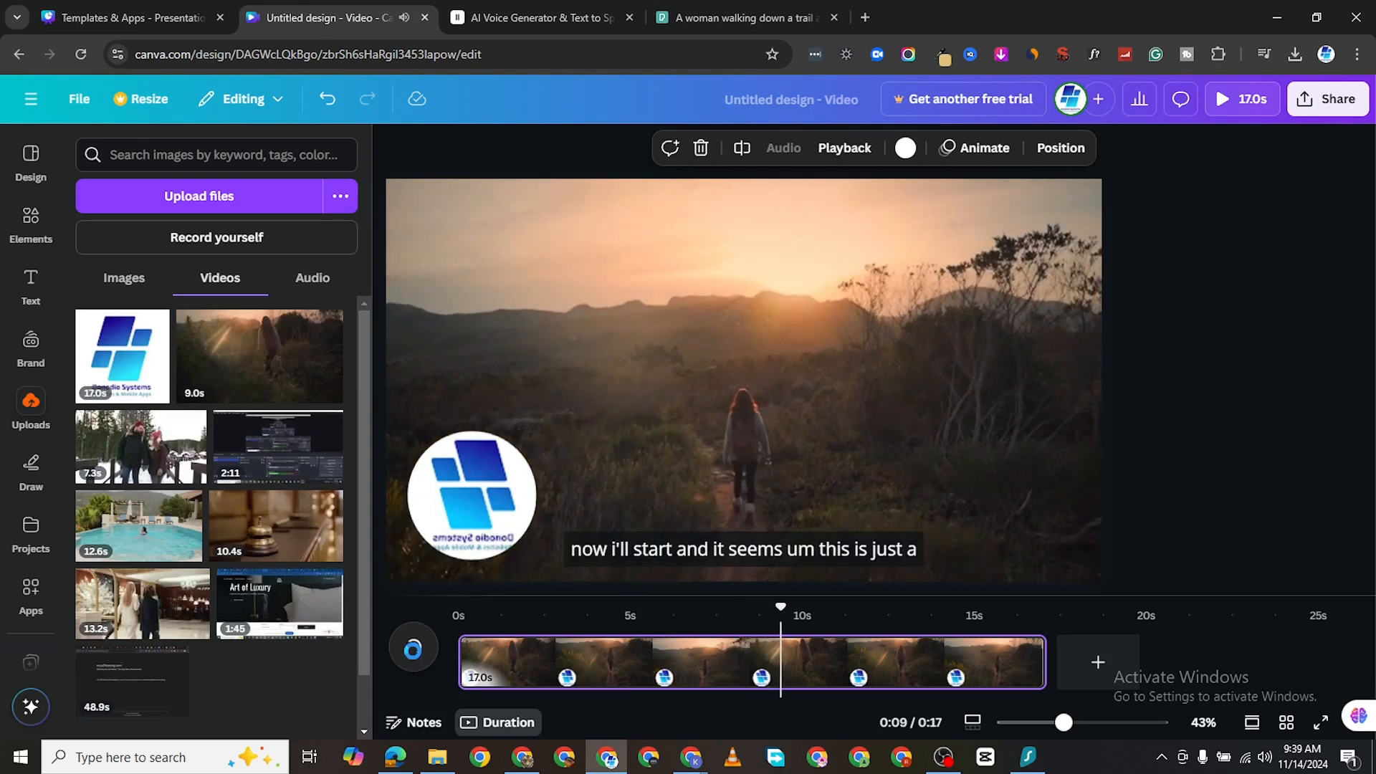
left_click(413, 654)
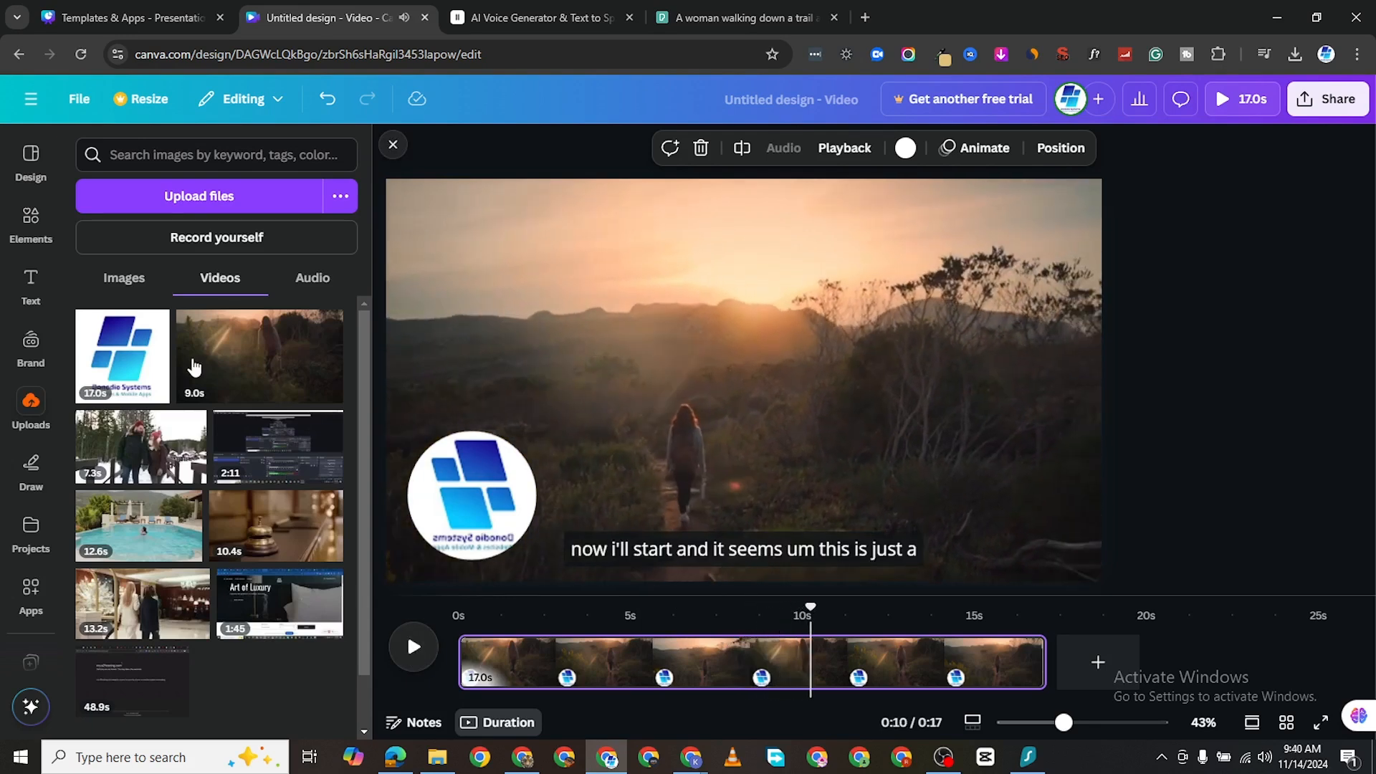
left_click(121, 375)
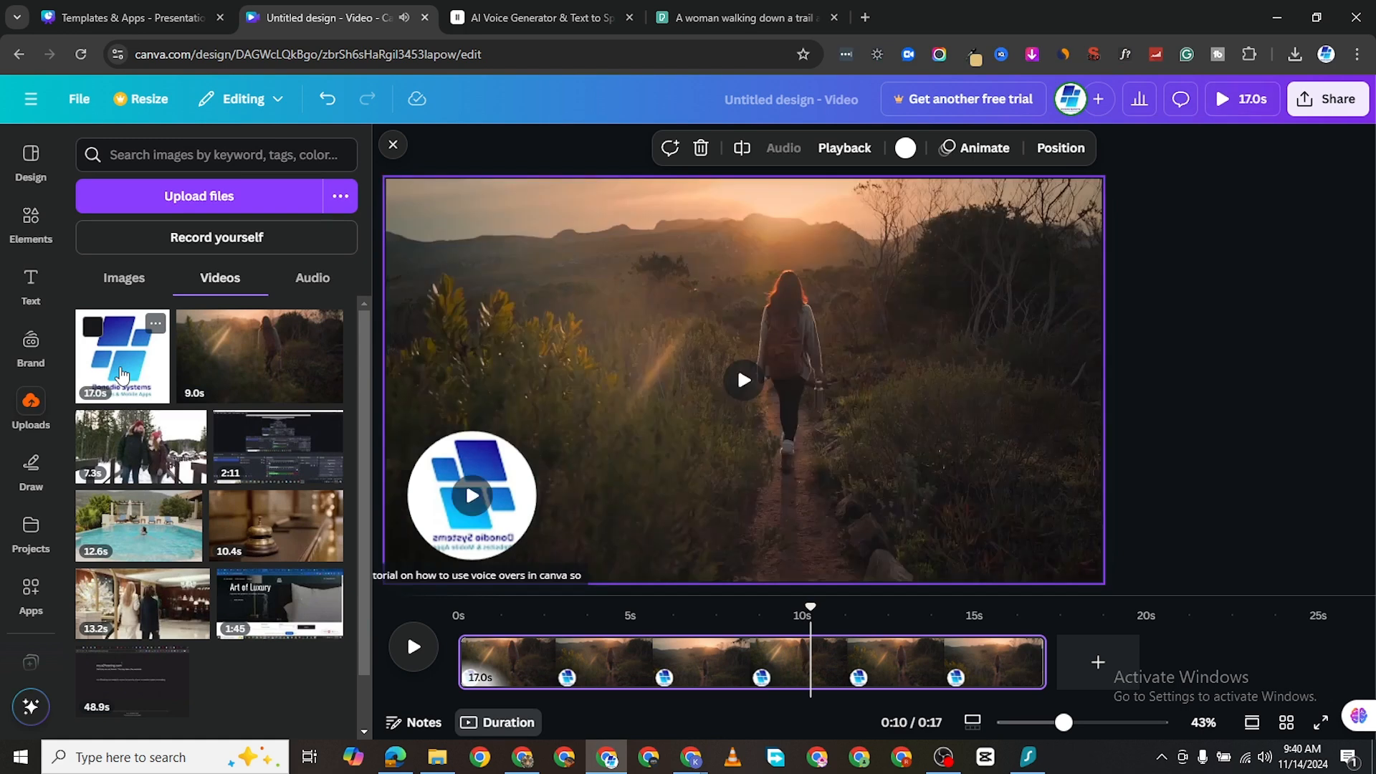
left_click(742, 374)
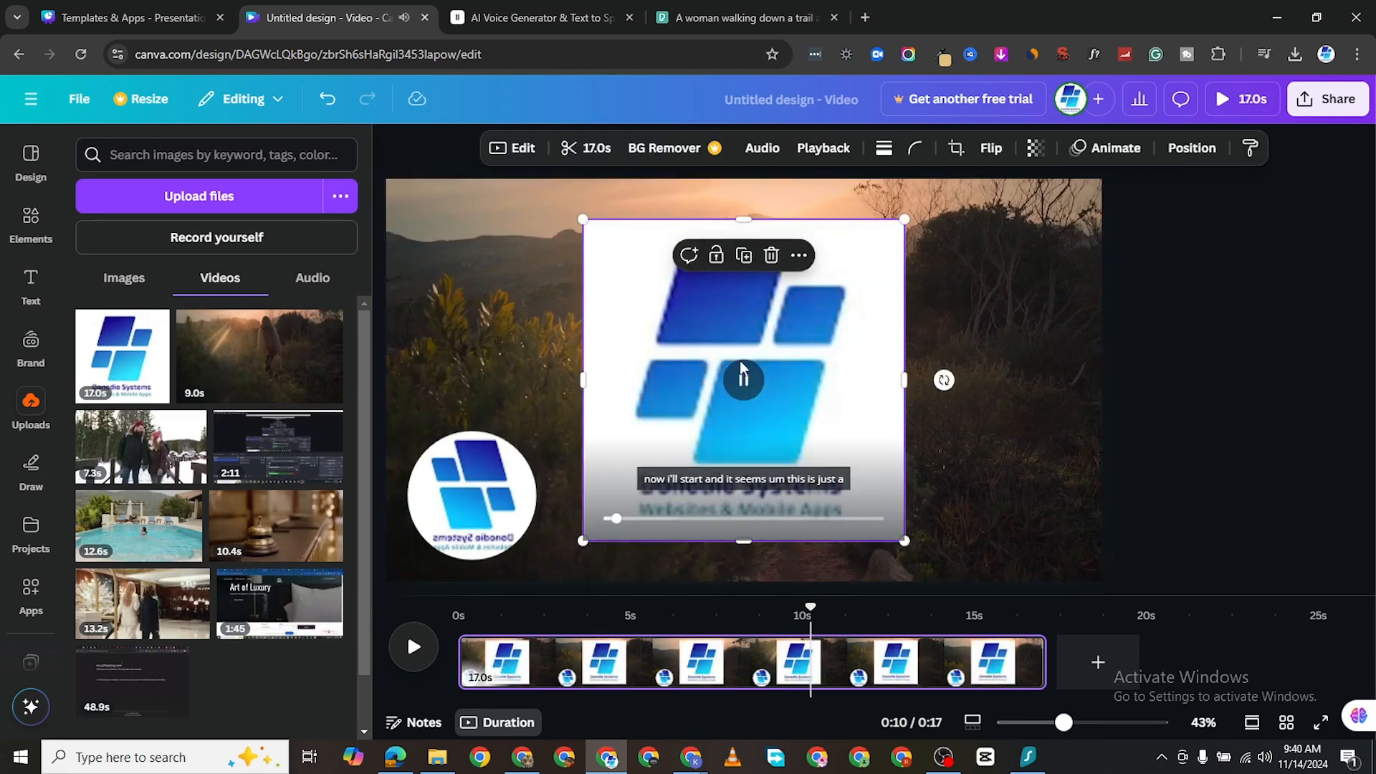
left_click(772, 256)
- Delete the circular recording overlay together with its frame from the trail clip page
left_click(438, 500)
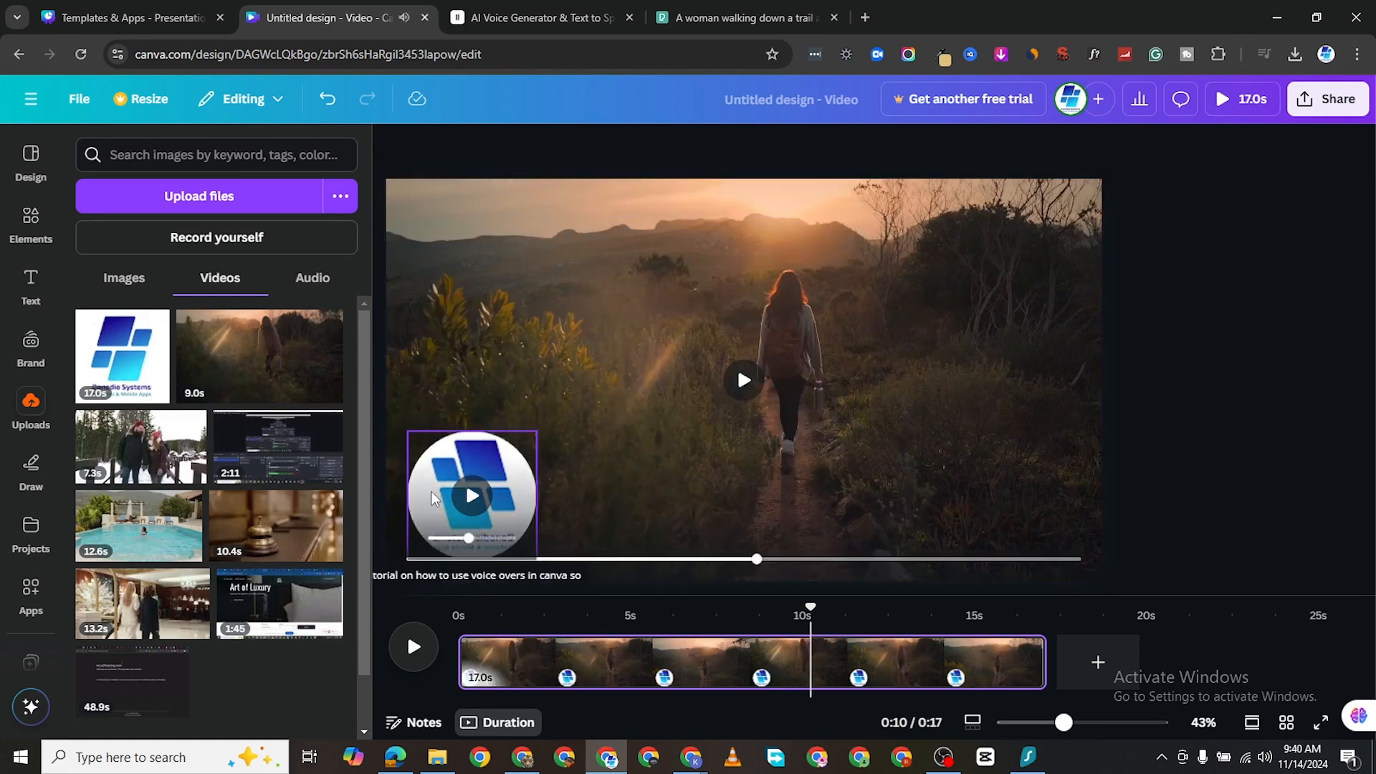
left_click_drag(436, 469, 477, 644)
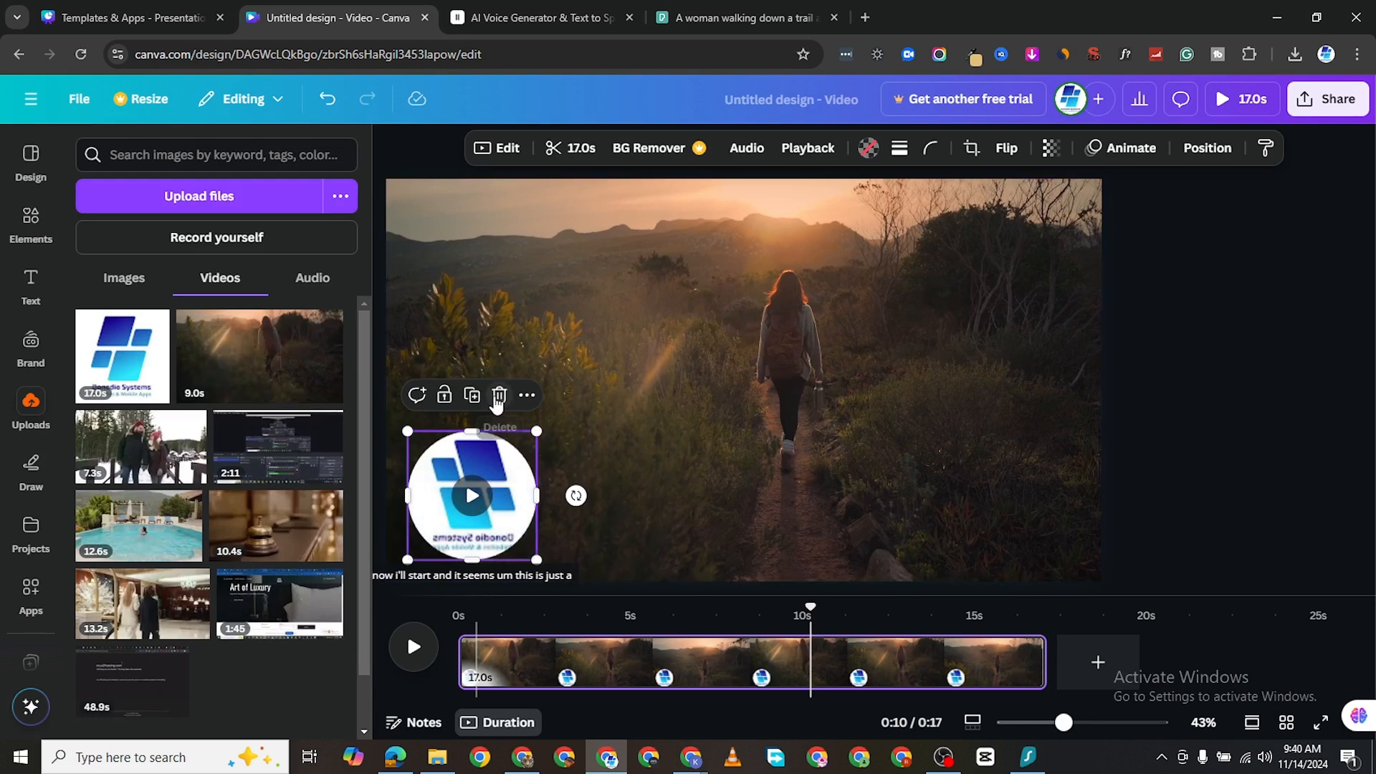
left_click(500, 395)
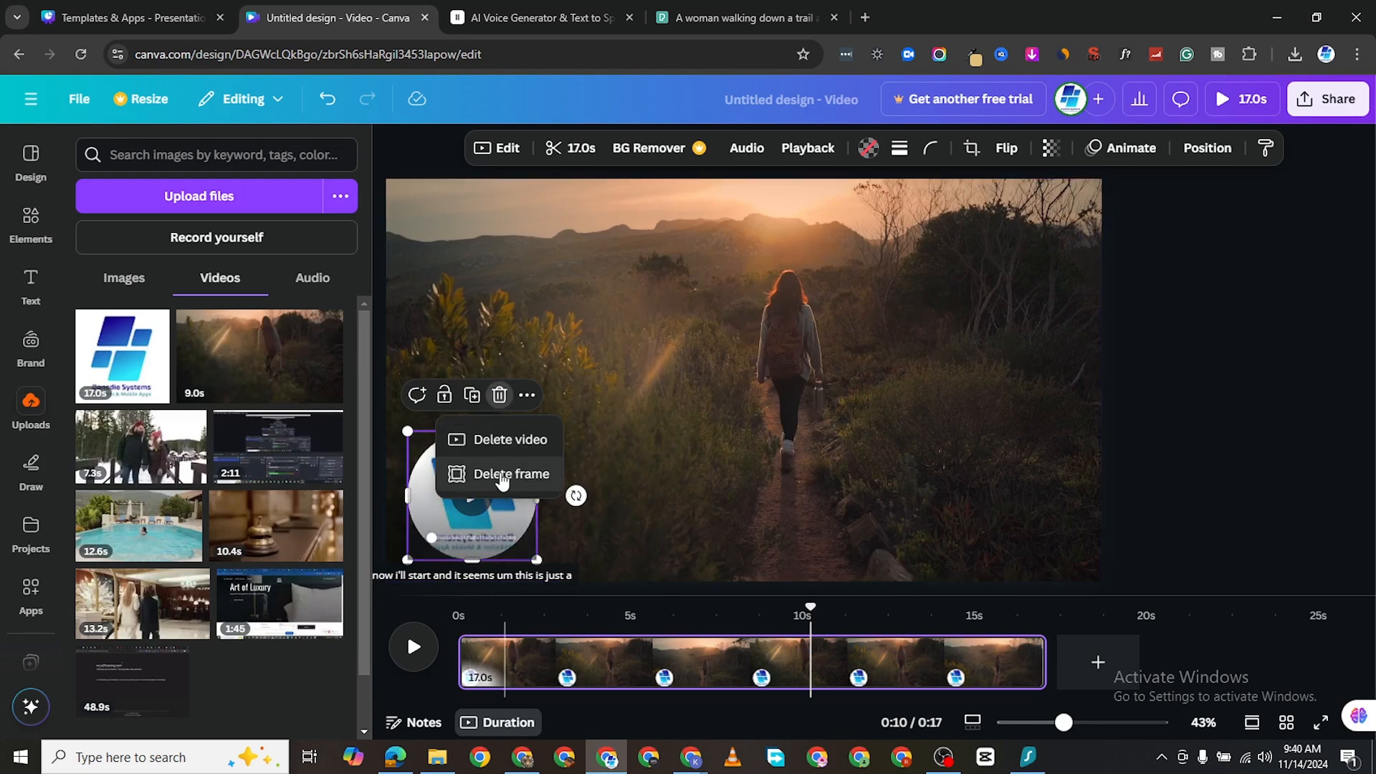
left_click(502, 475)
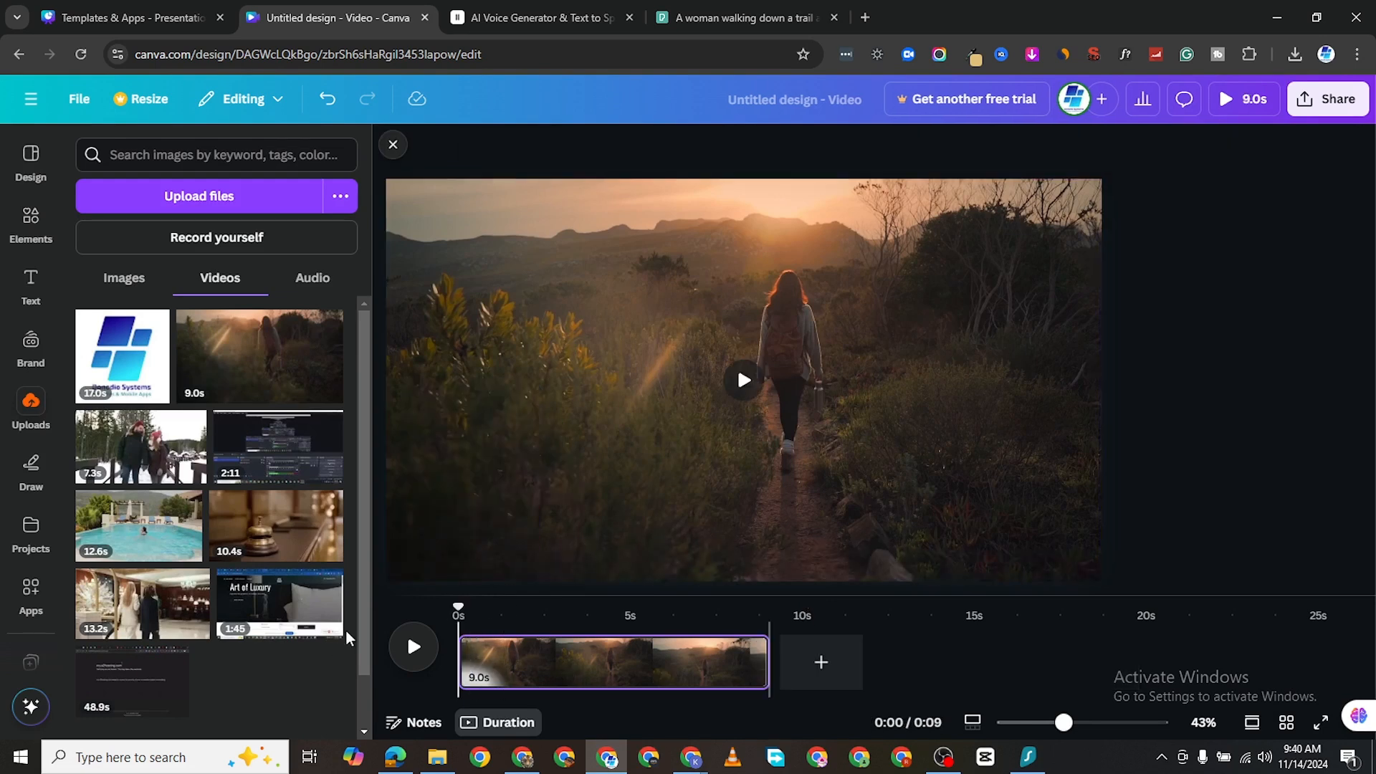
- Preview the start of the trail clip and look through the uploaded audio files
left_click(413, 646)
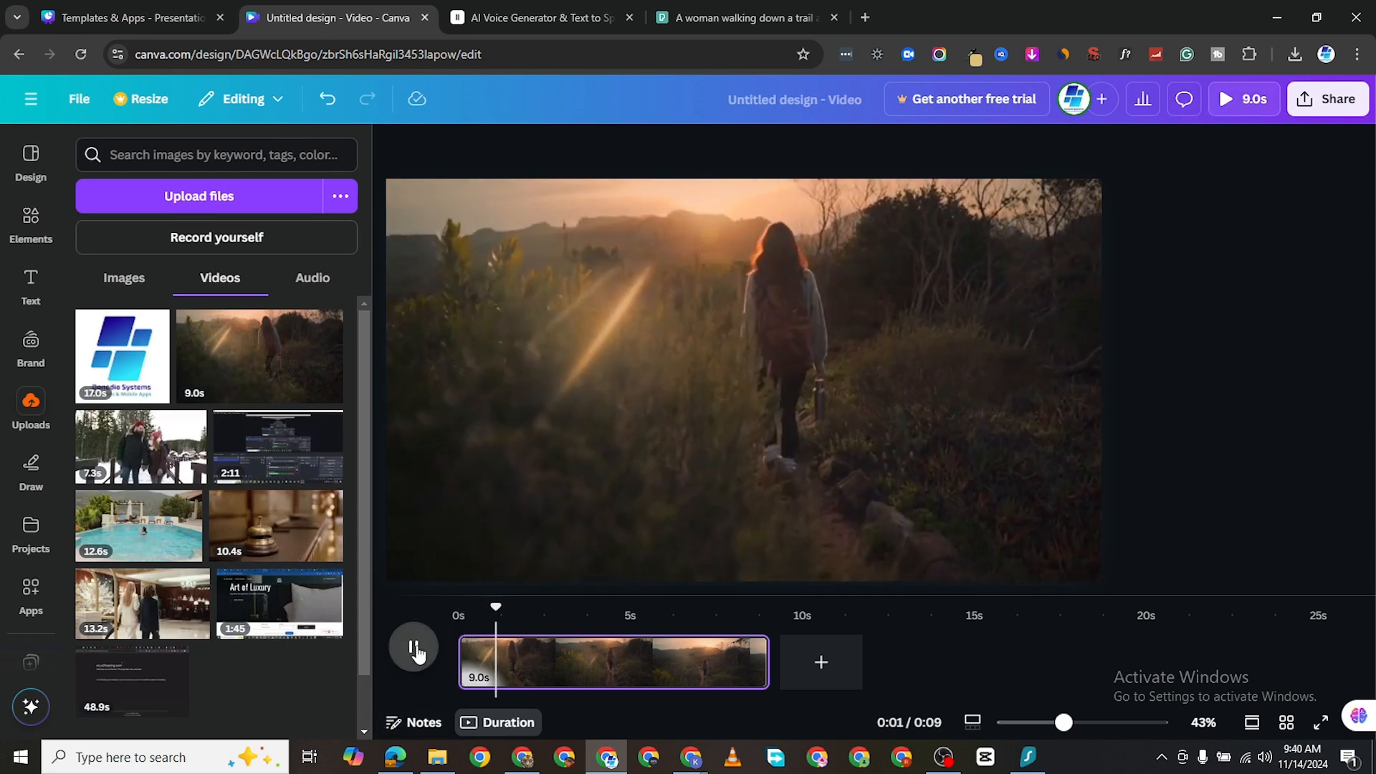
left_click(414, 649)
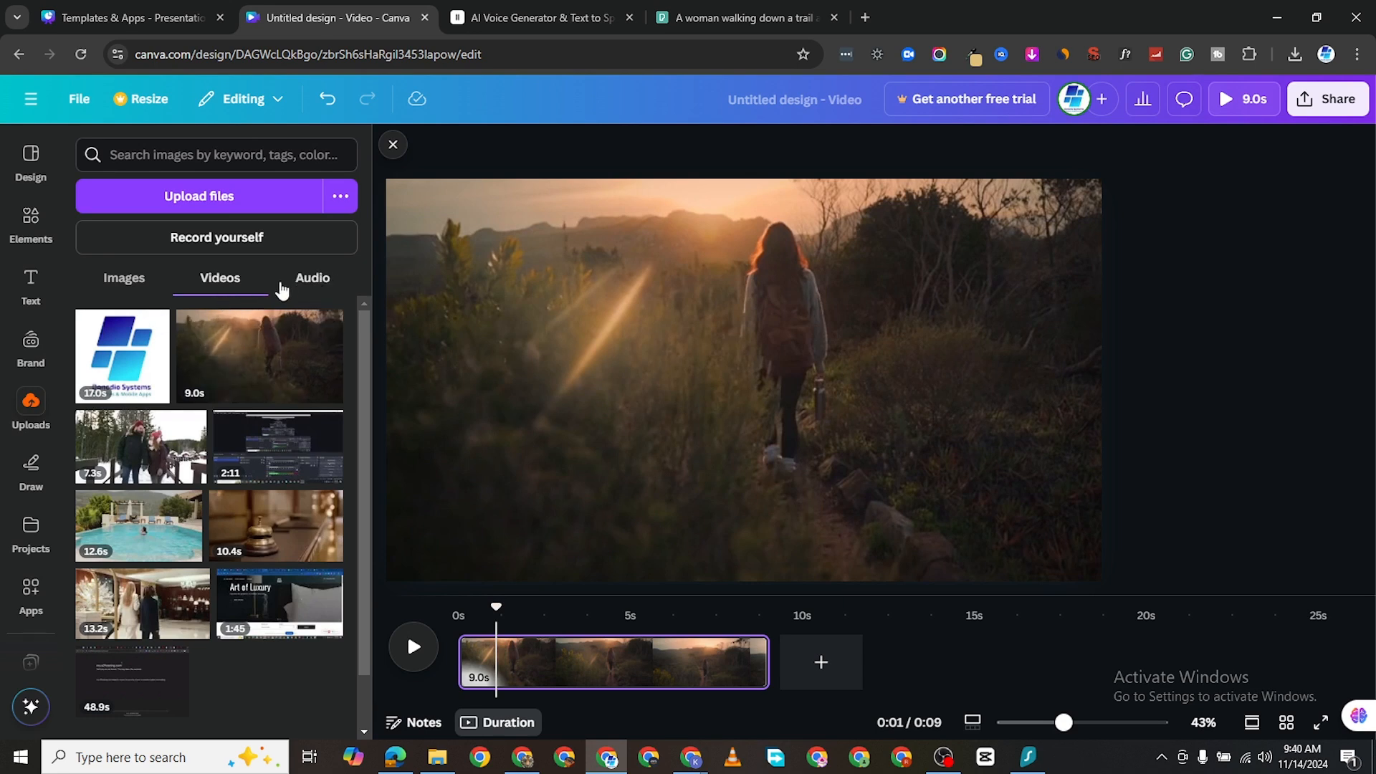
left_click(304, 280)
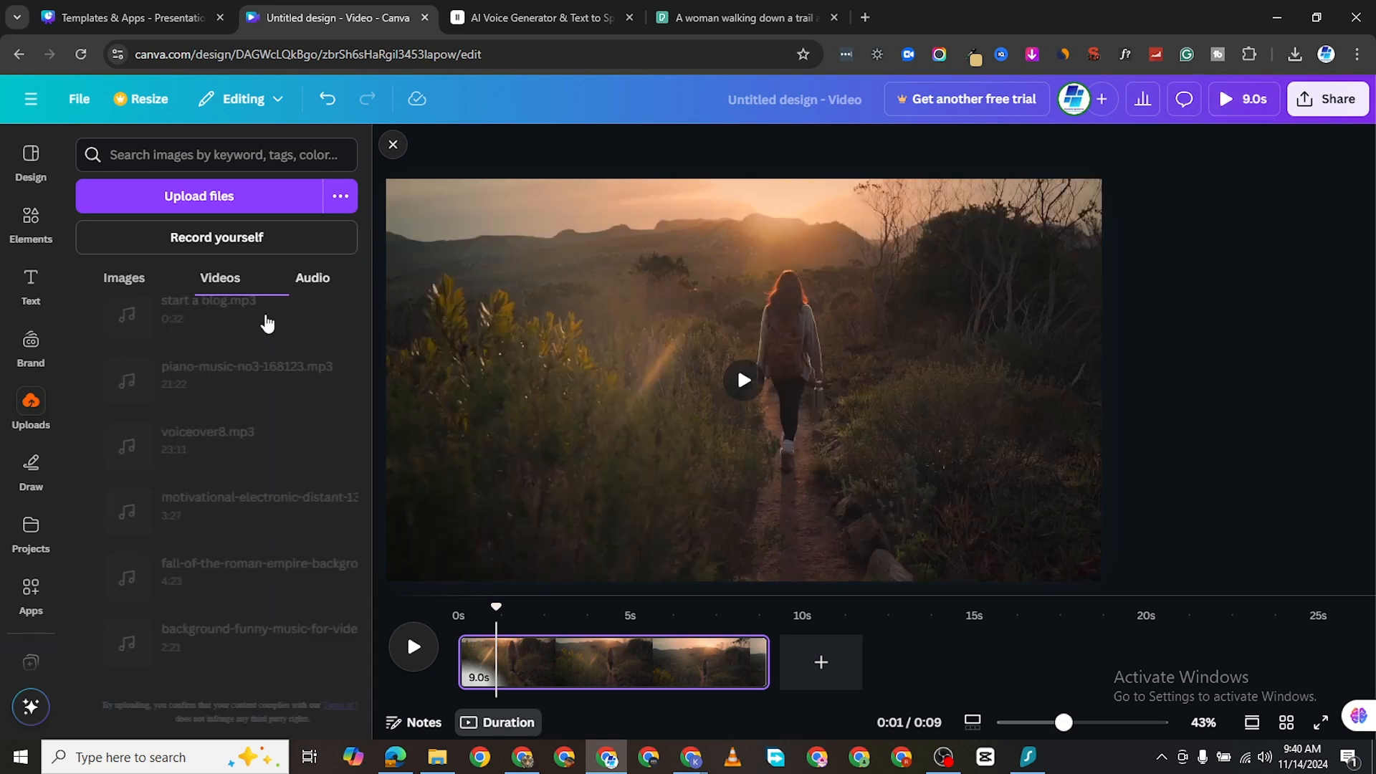
scroll(208, 356, "down", 1)
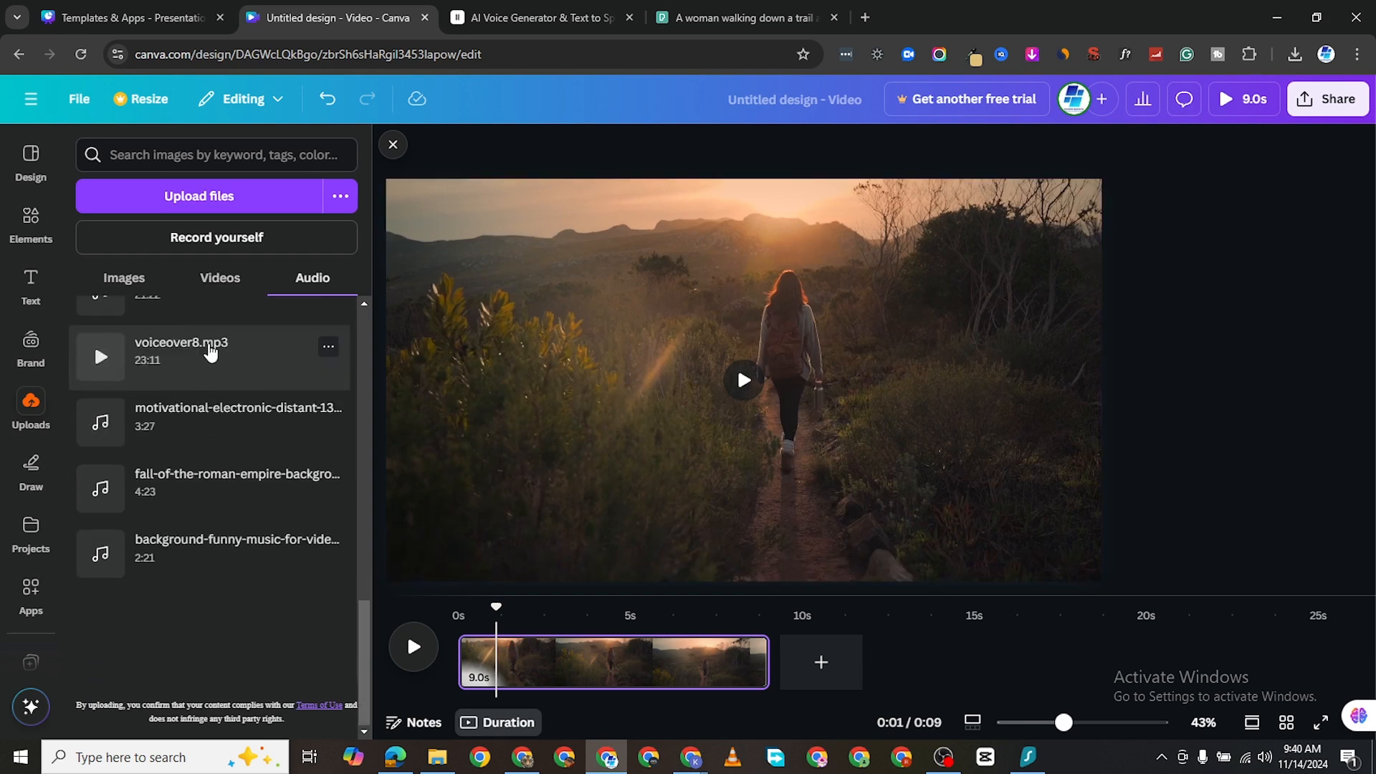
scroll(209, 356, "up", 15)
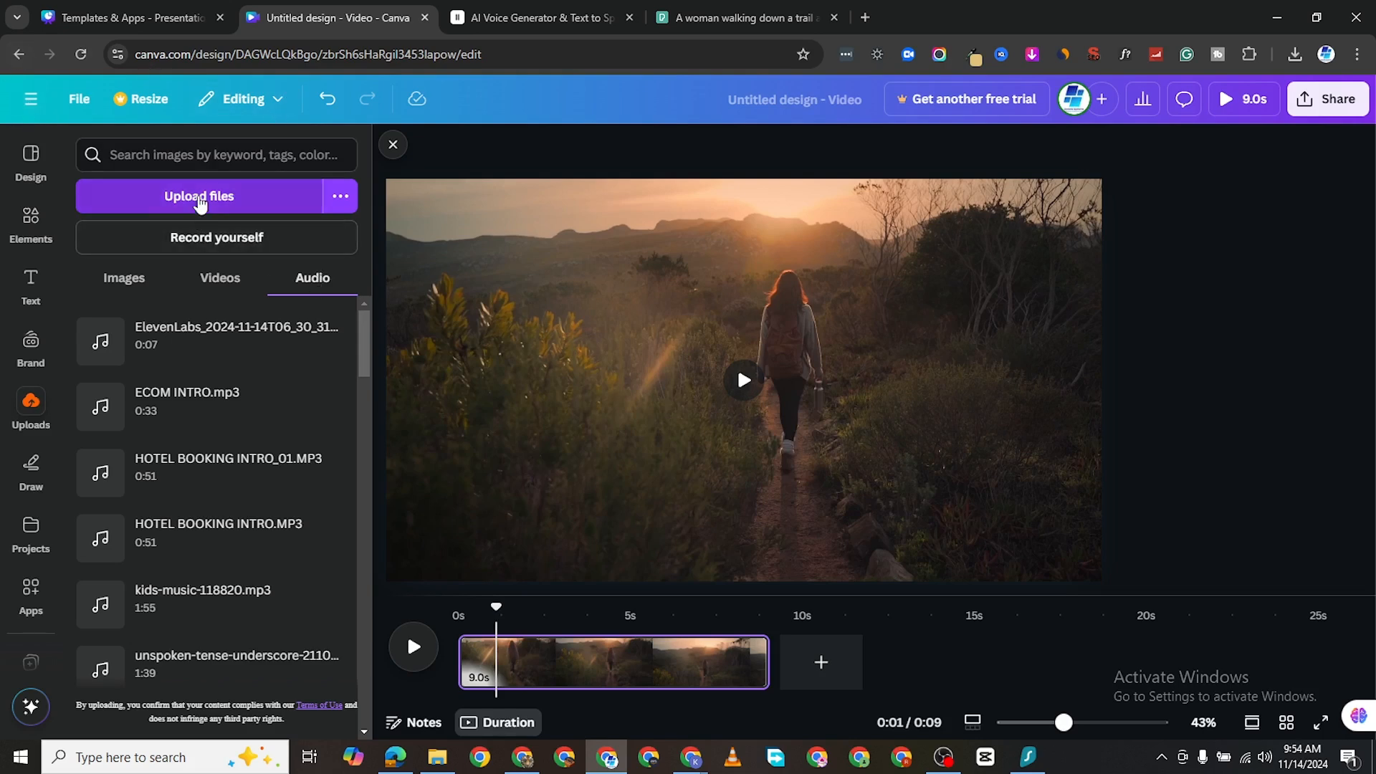
- Record a new take of about 16 seconds over the trail clip in the recording studio and save it to the design
left_click(225, 237)
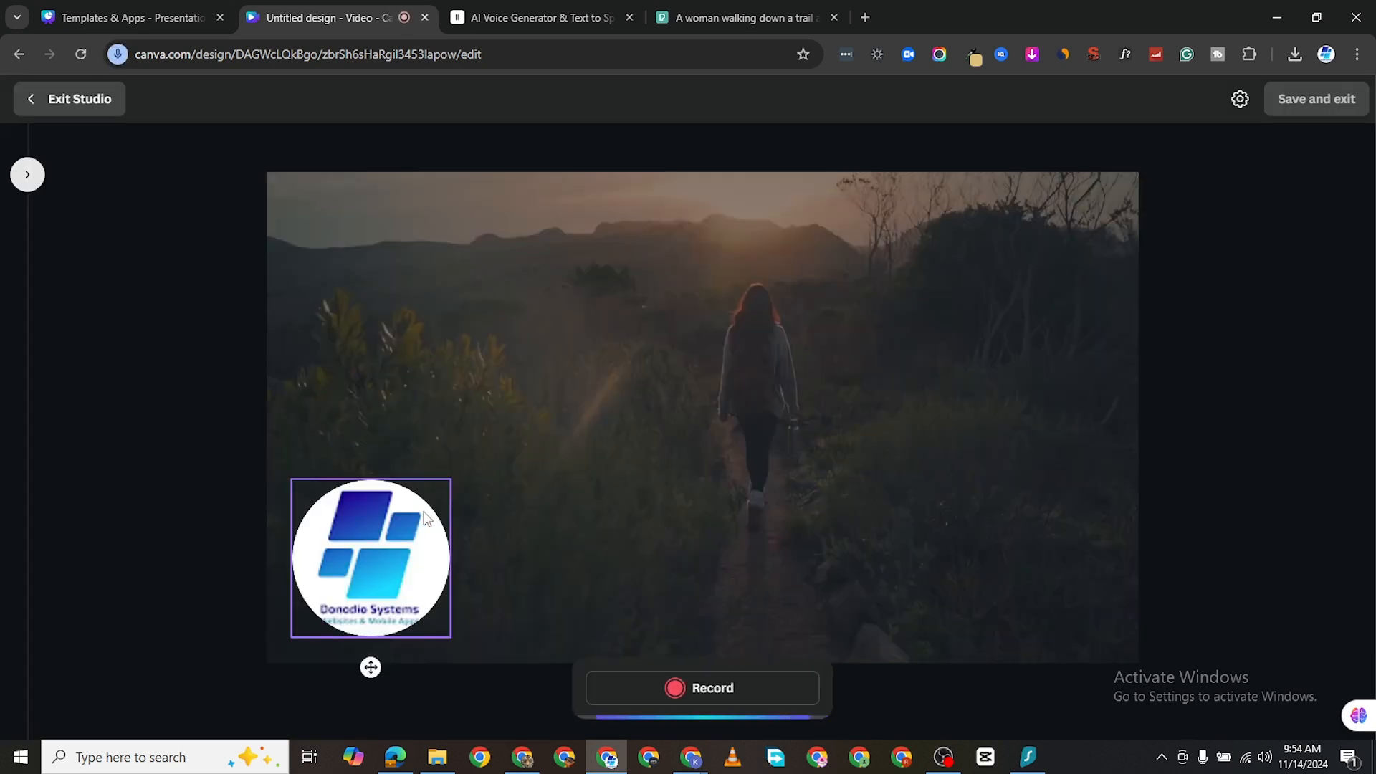
left_click(681, 689)
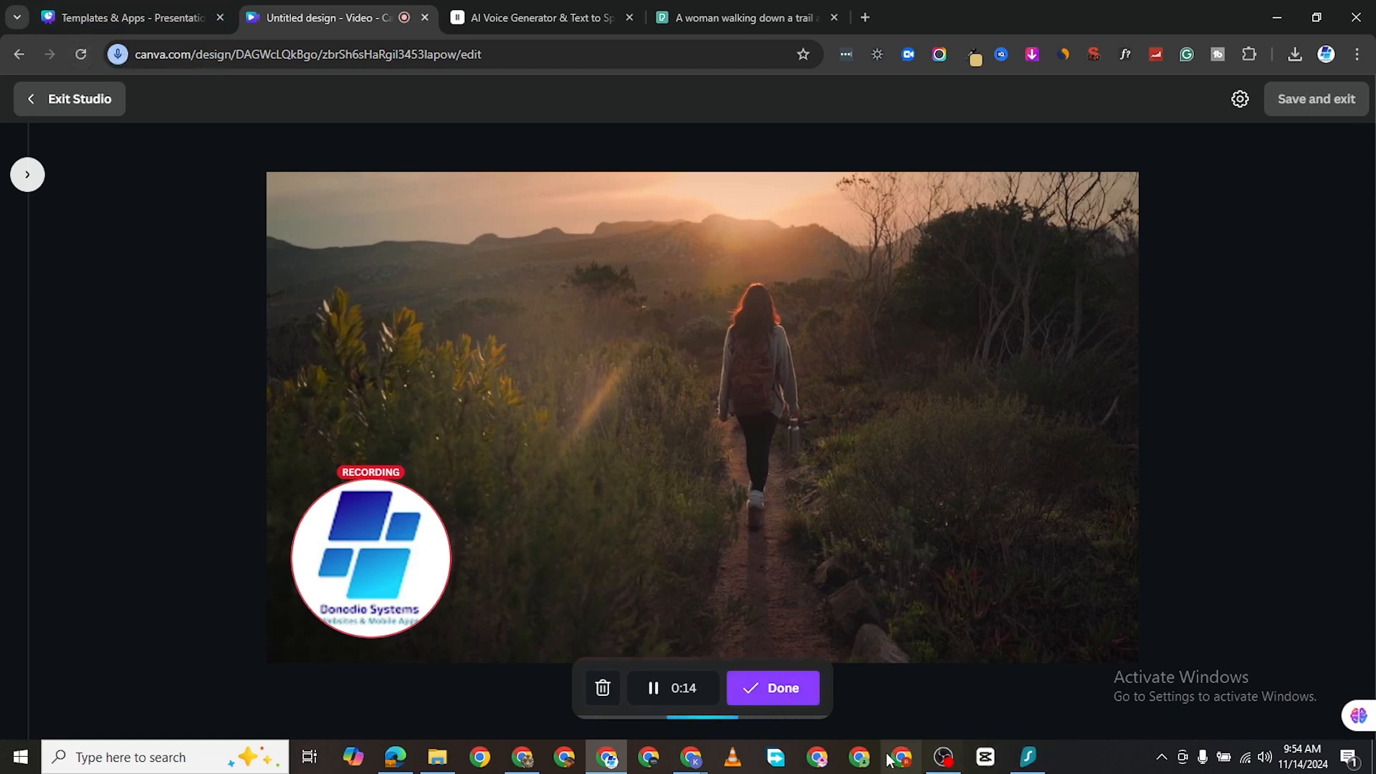
left_click(796, 697)
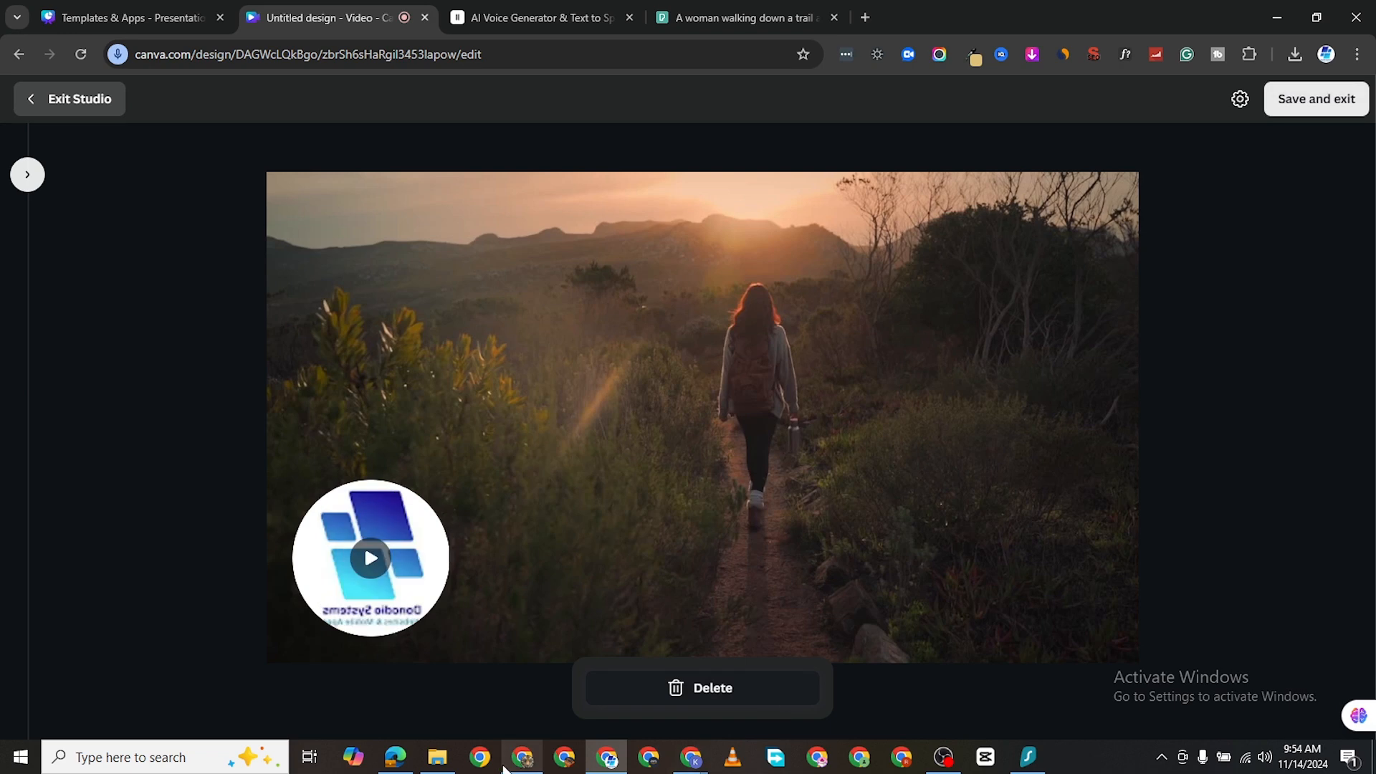
left_click(1316, 99)
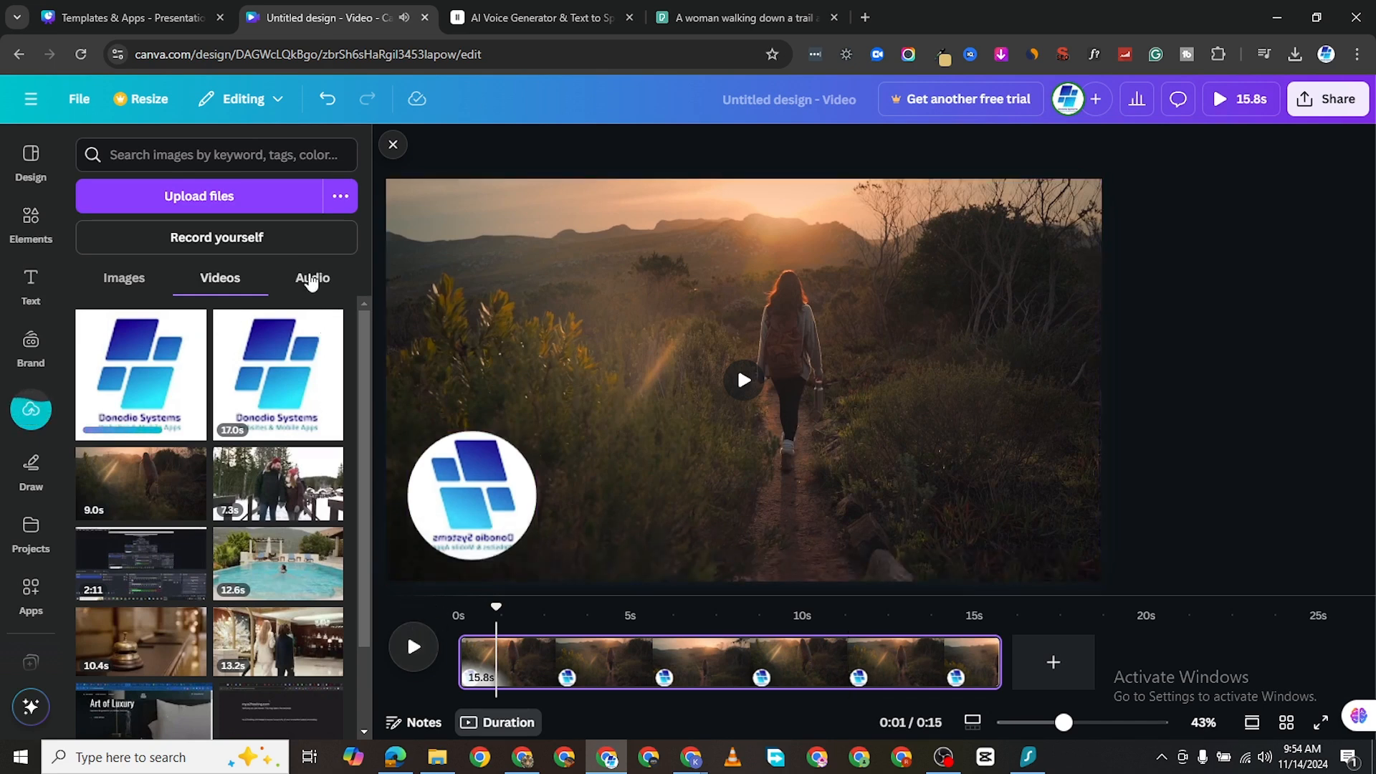
- Check the uploads for the new recording and play the video to about 10 seconds to review it
left_click(311, 280)
left_click(221, 279)
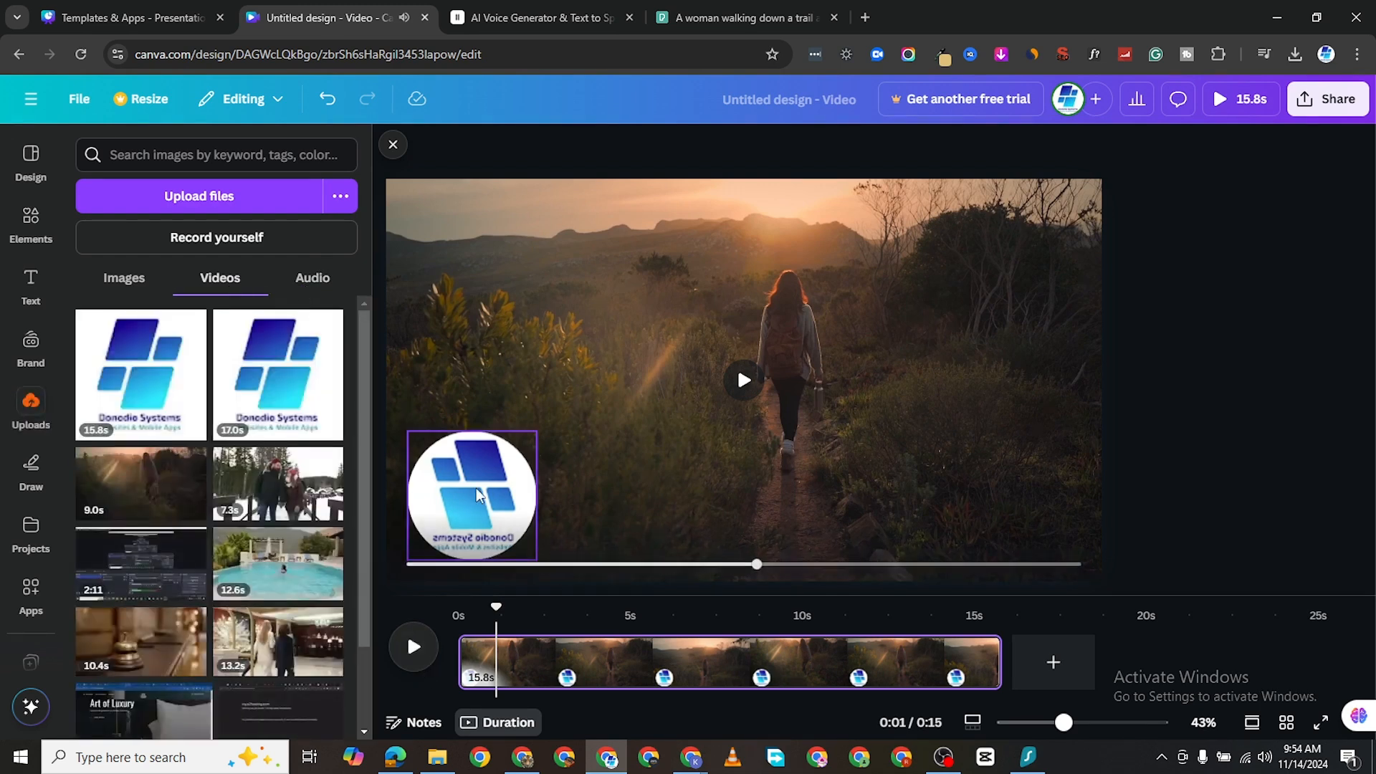
left_click(414, 647)
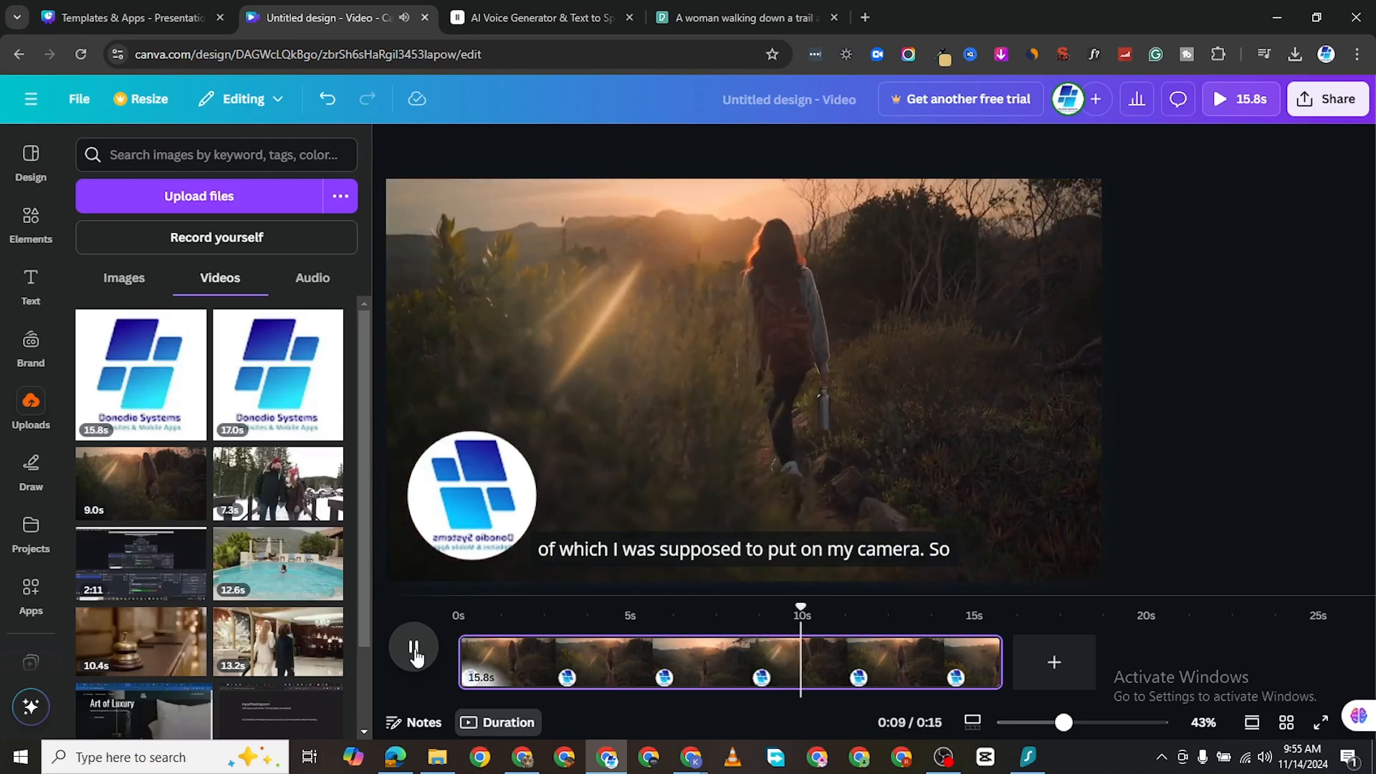
left_click(414, 650)
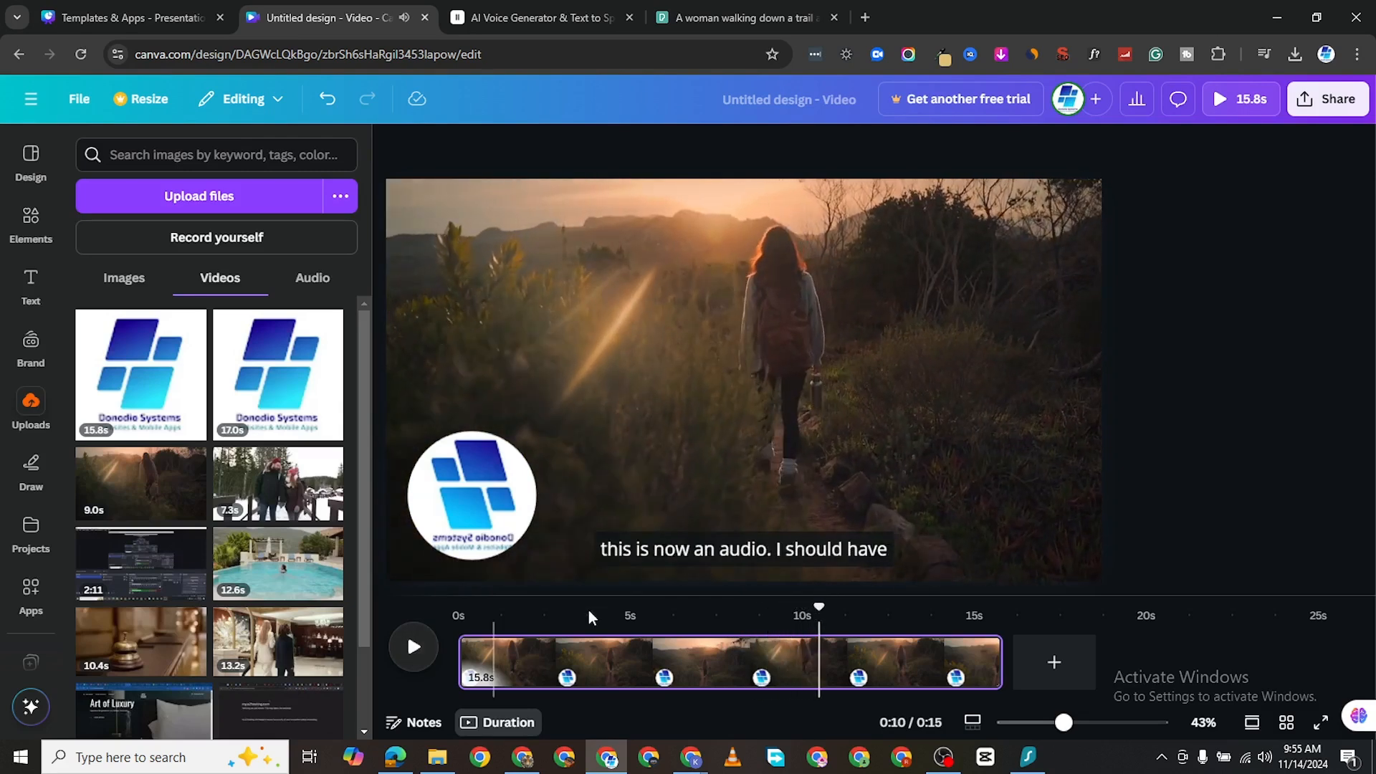
- Send the circular recording overlay backward so it sits behind the trail clip
left_click(489, 491)
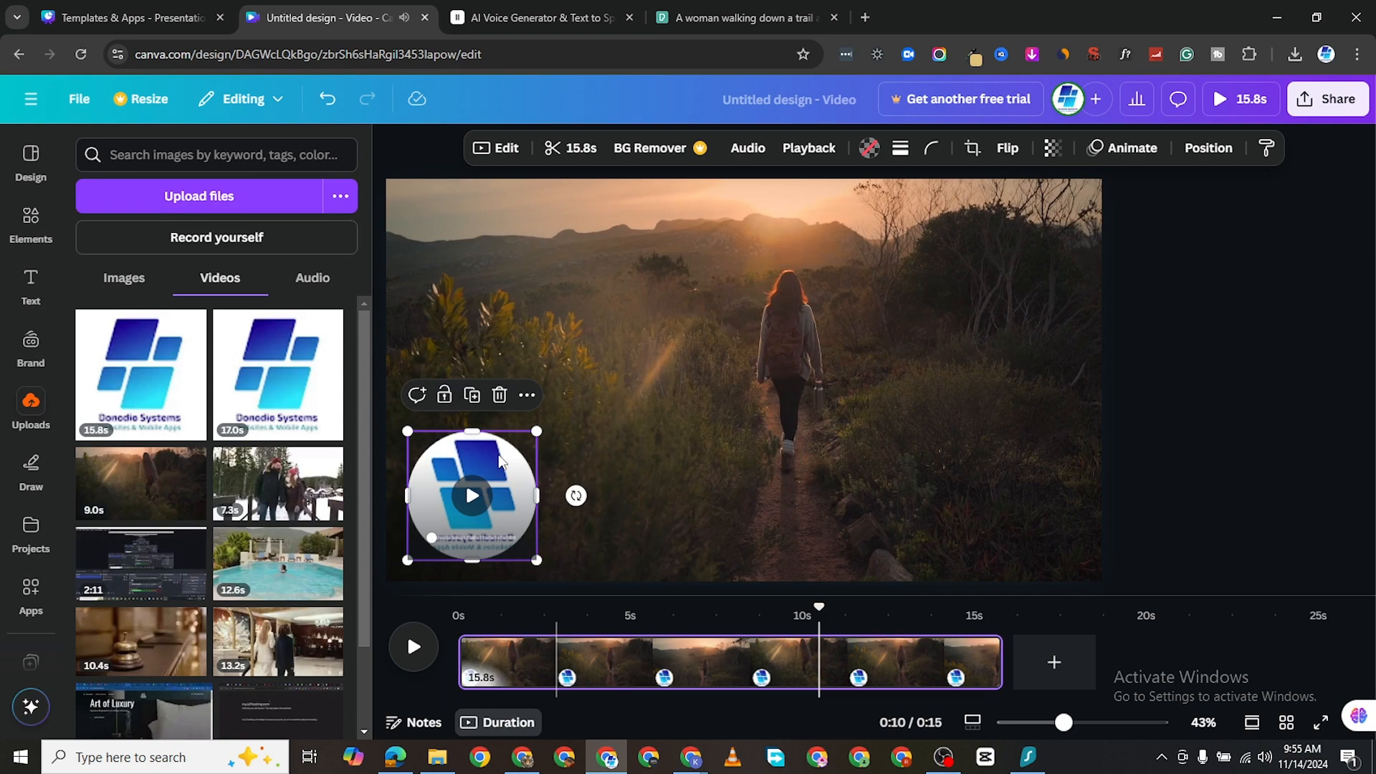
right_click(499, 461)
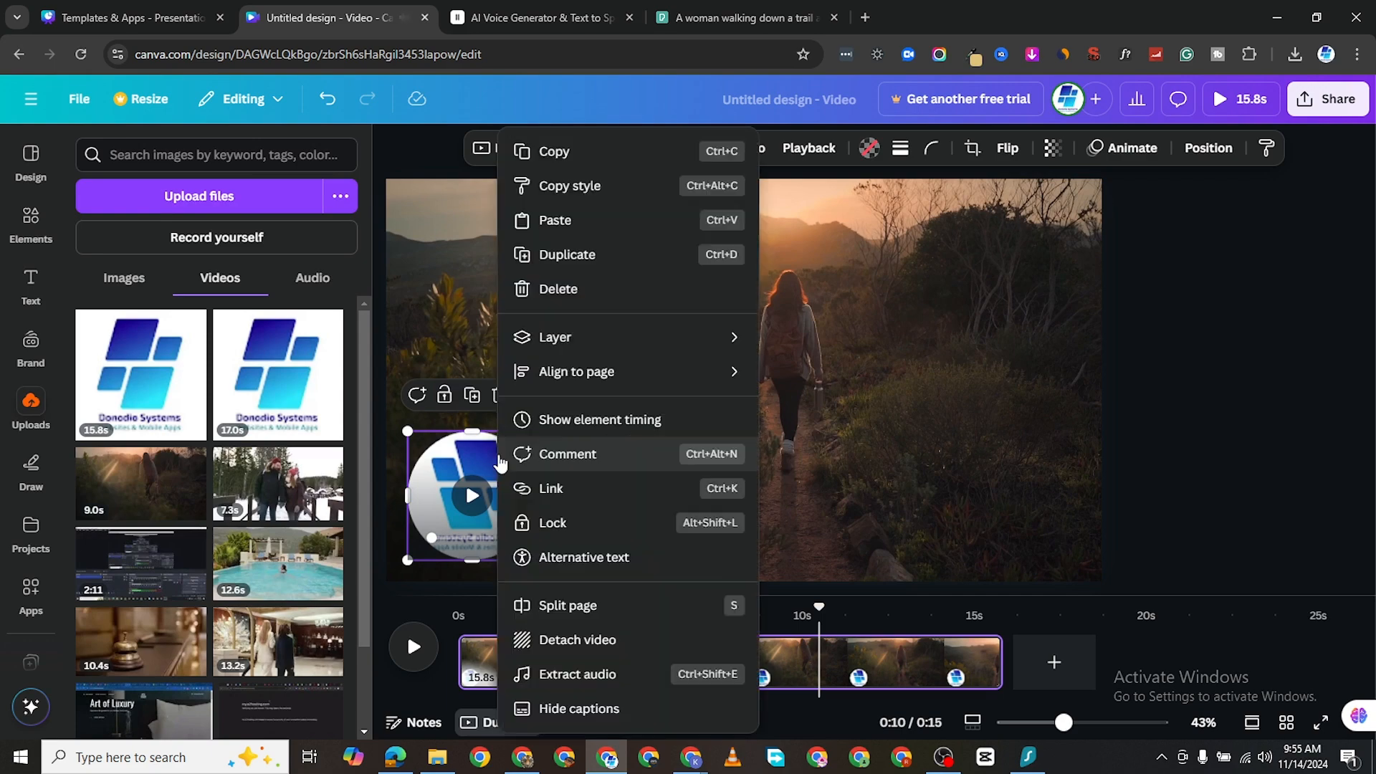
mouse_move(658, 347)
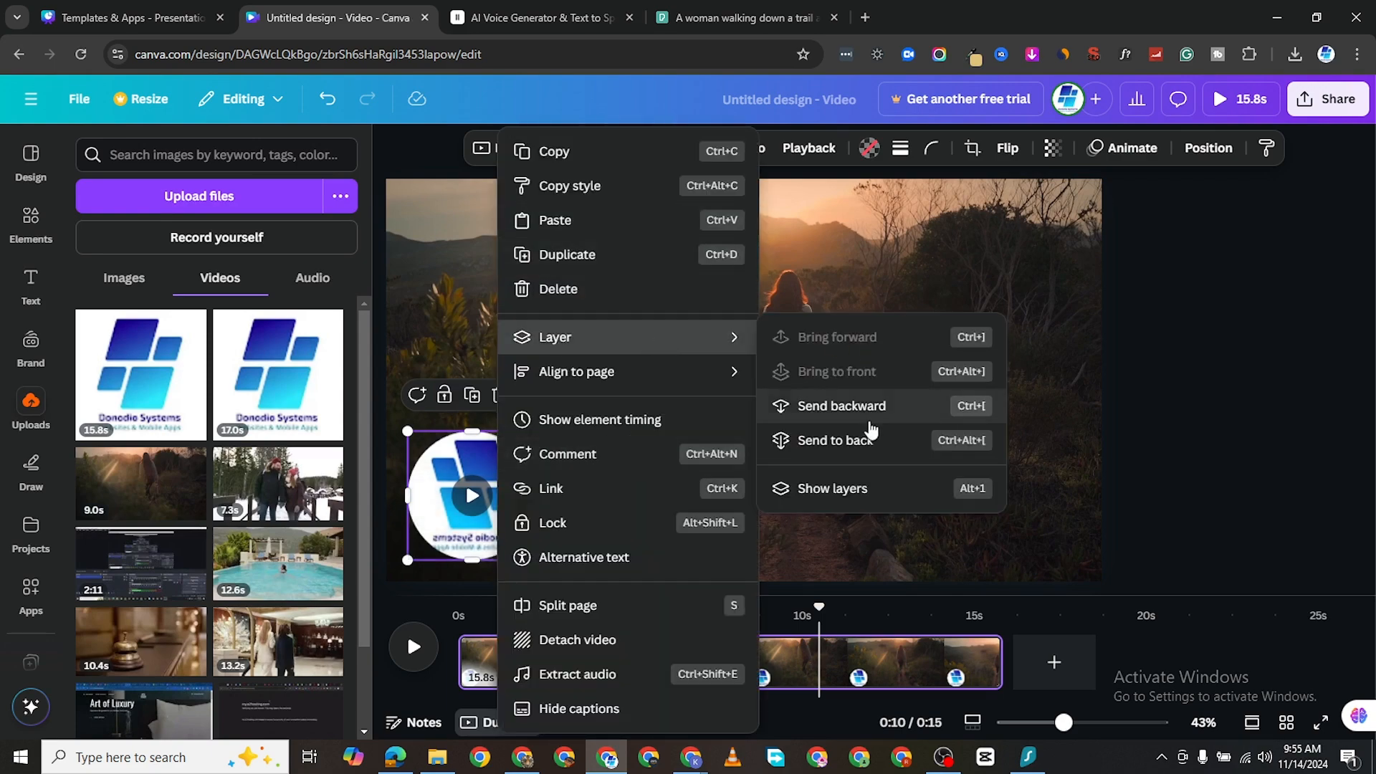
left_click(842, 406)
left_click(624, 435)
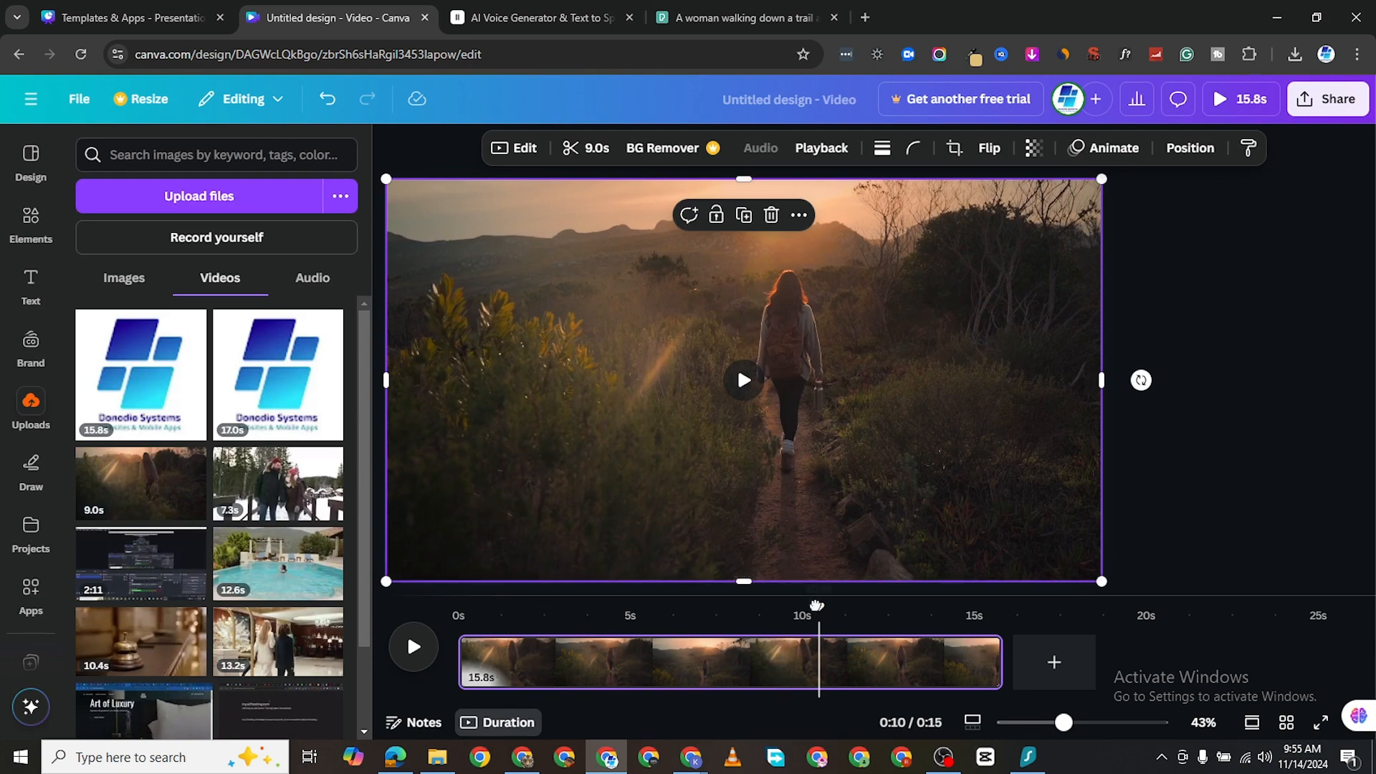
- Play the video from 0 seconds to check the voice-over with the recording overlay behind the clip
left_click_drag(816, 606, 459, 606)
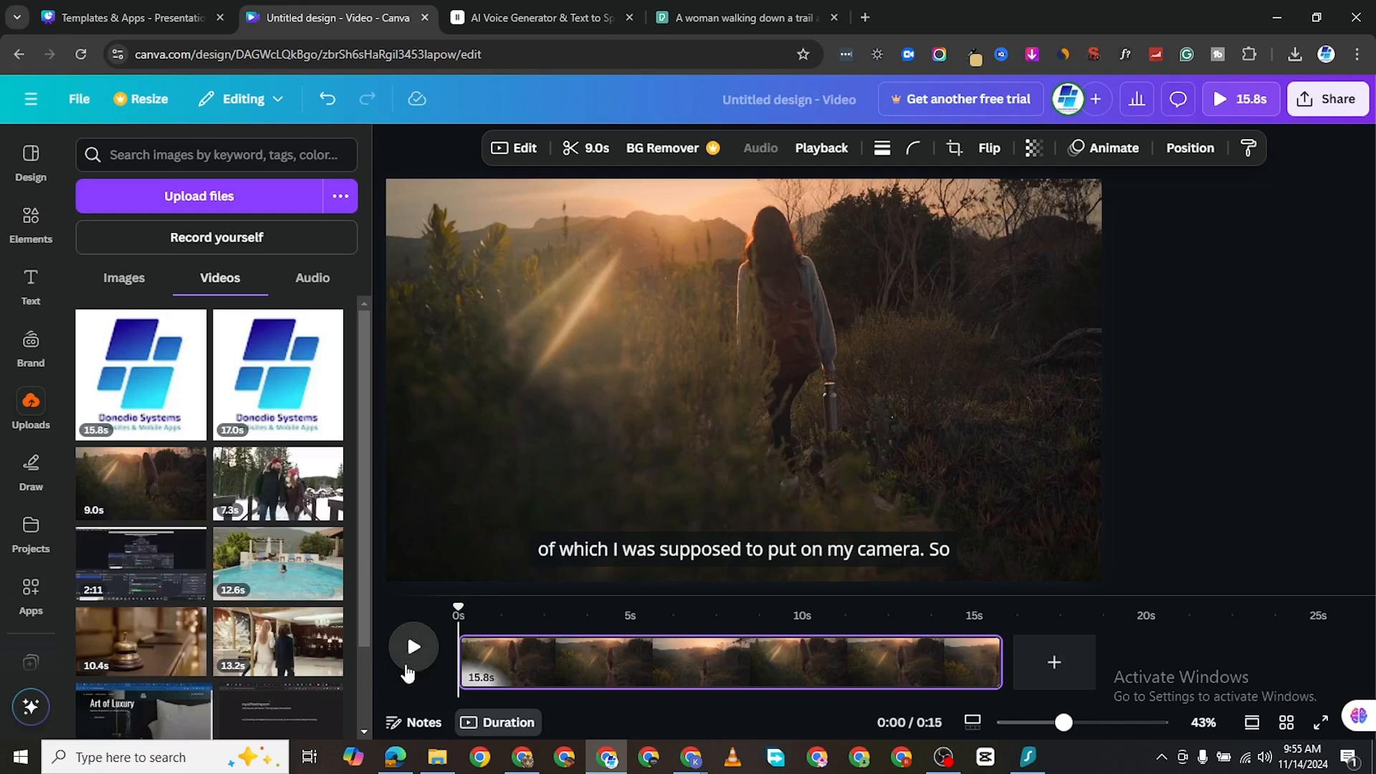
left_click(414, 661)
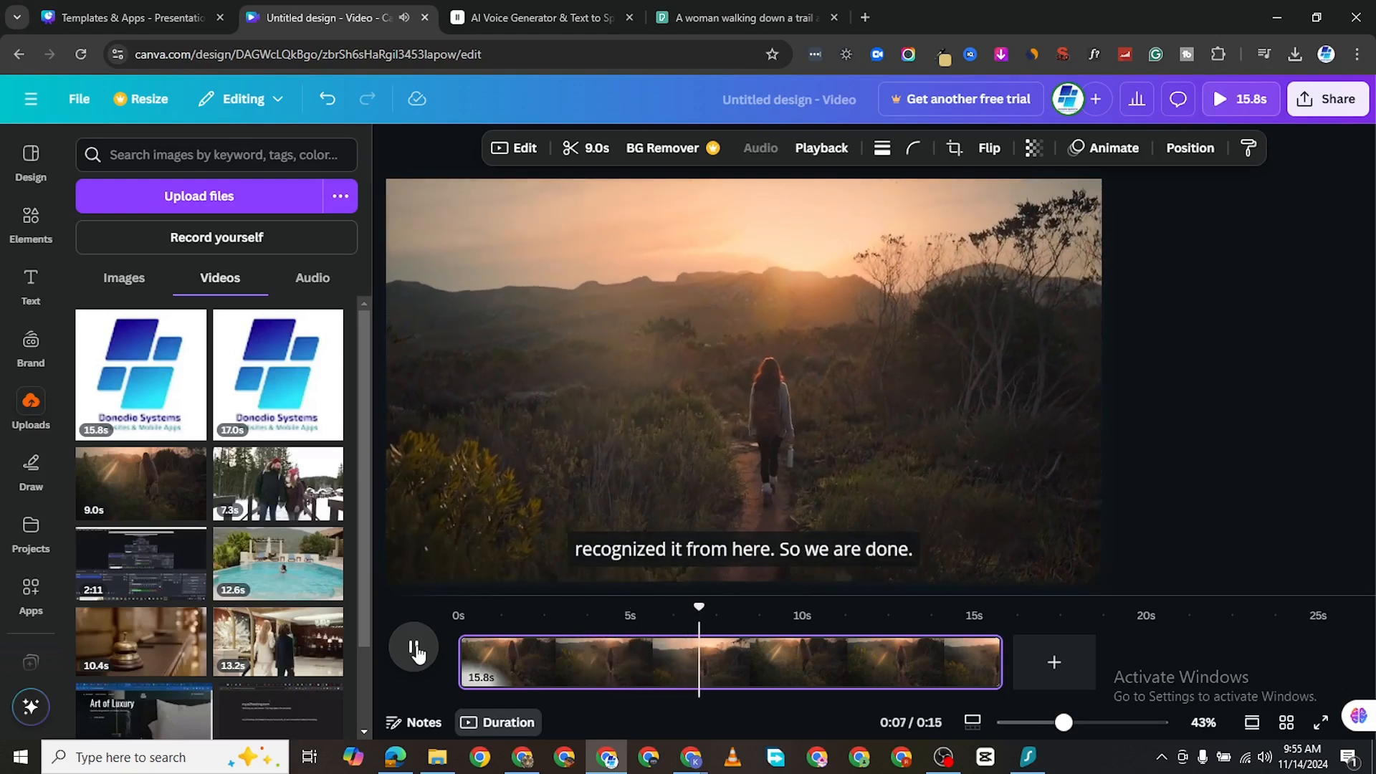
left_click(416, 652)
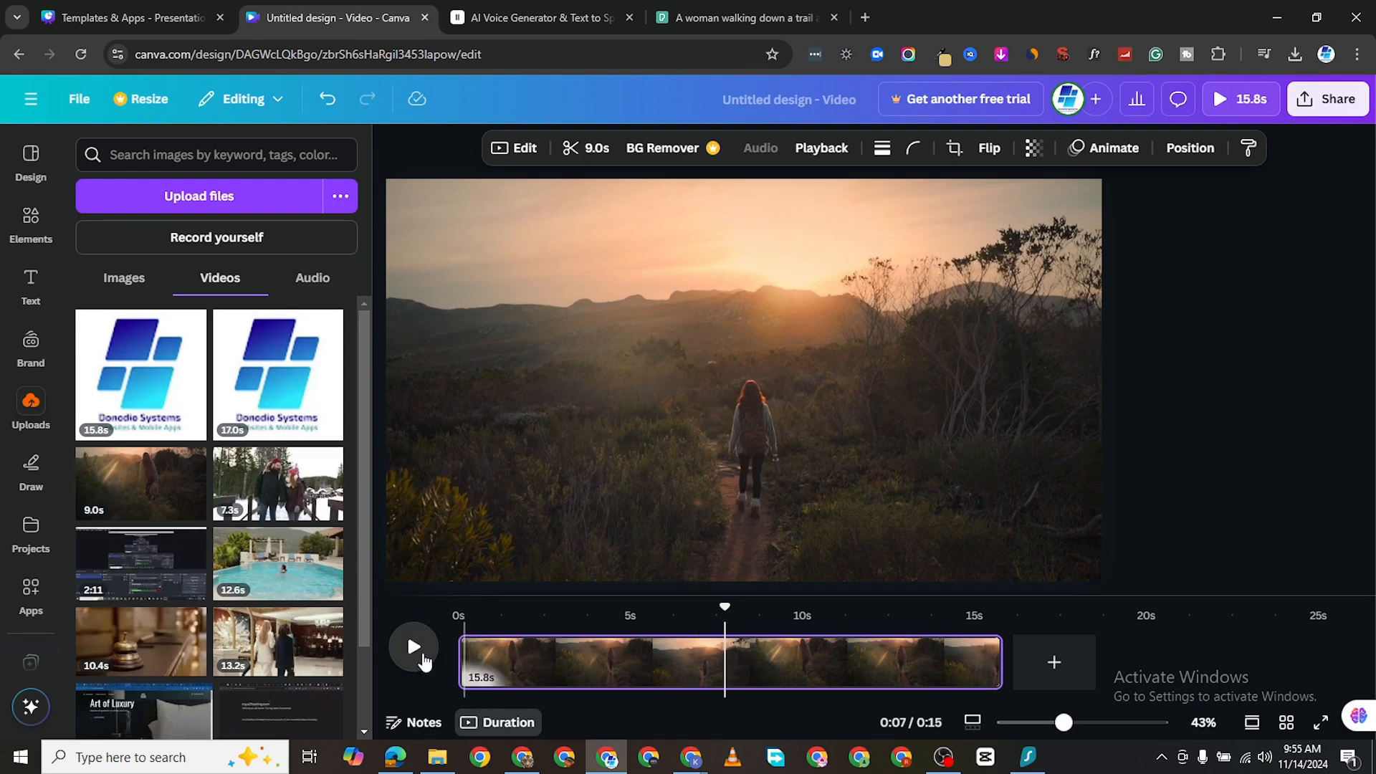
- Play the rest of the video to its end and trim the end of the page to 11.4 seconds
left_click(422, 657)
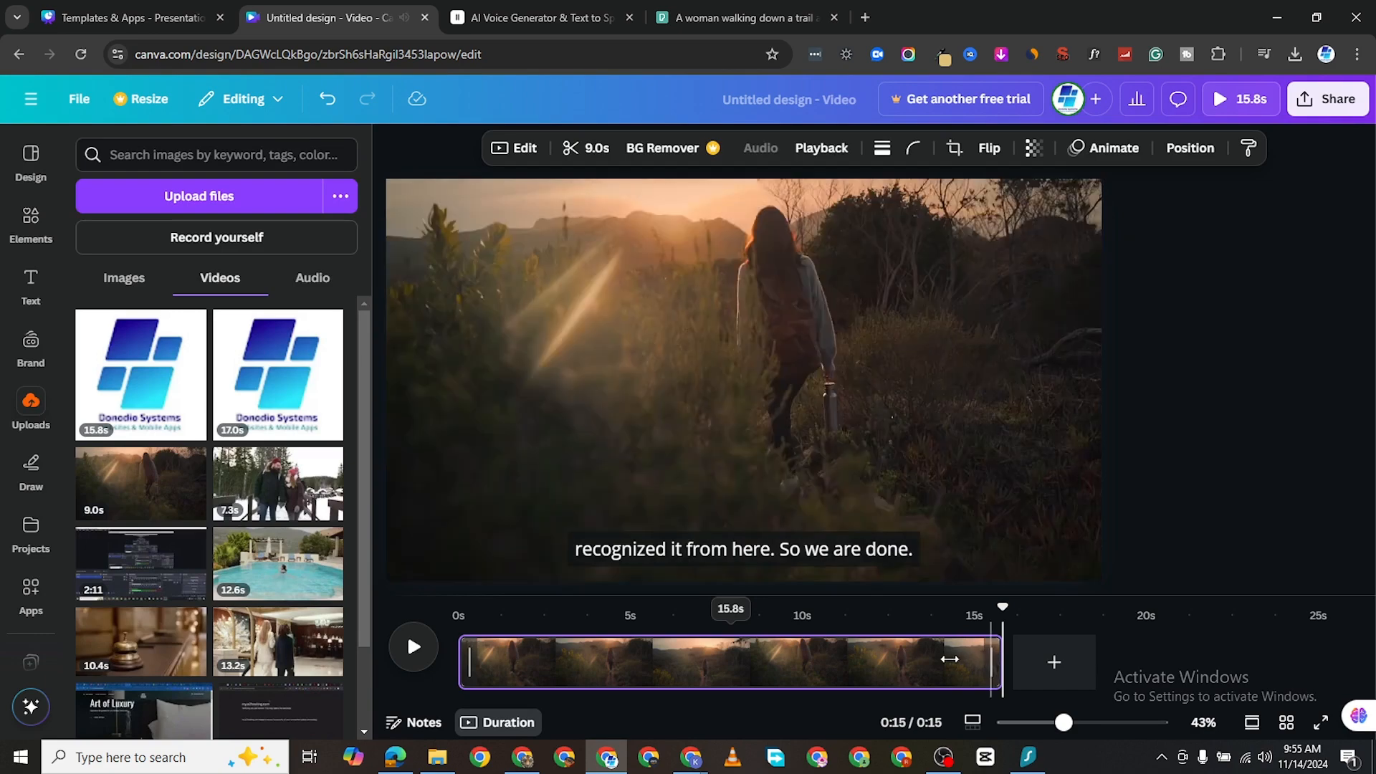
left_click_drag(991, 661, 850, 660)
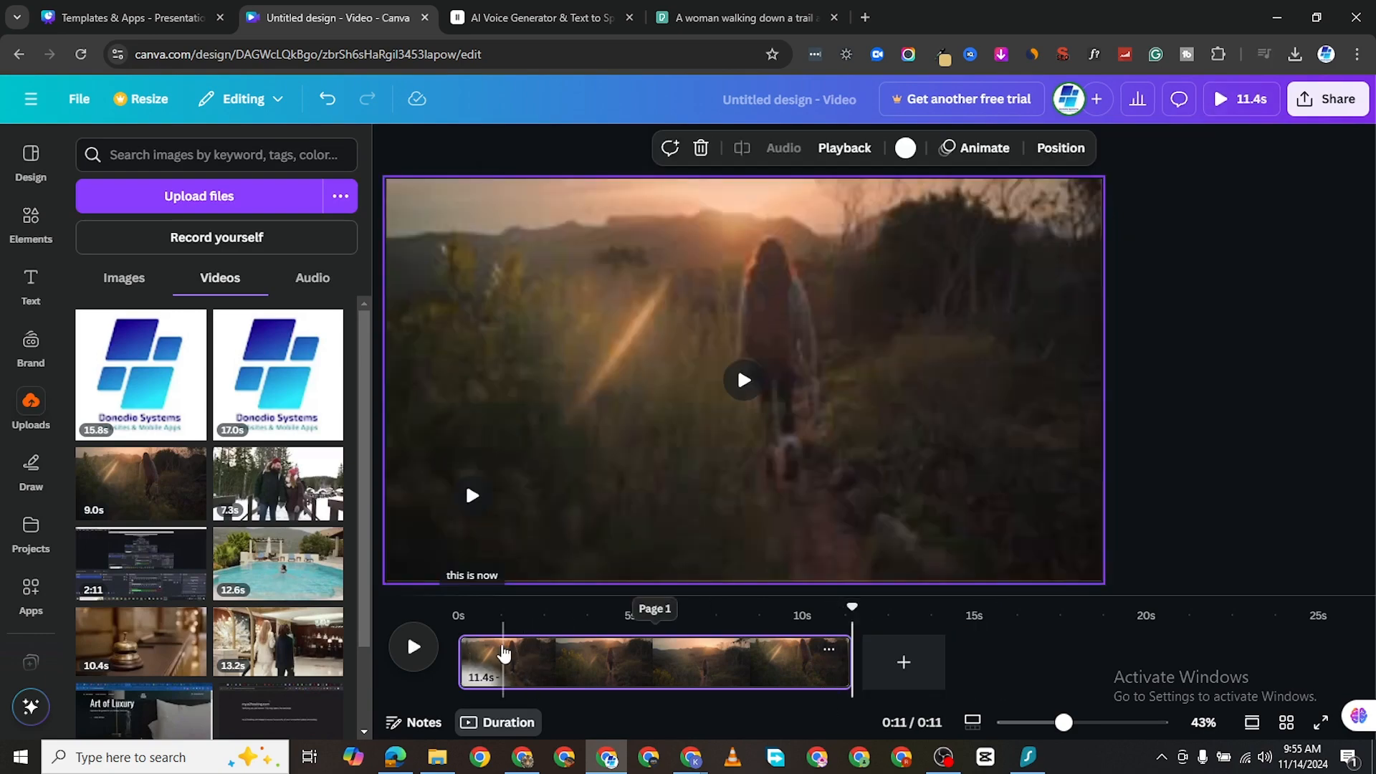
- Replay the video from the start, extend the end of the page to 12.3 seconds and review it at about 10 seconds
left_click_drag(852, 607, 398, 652)
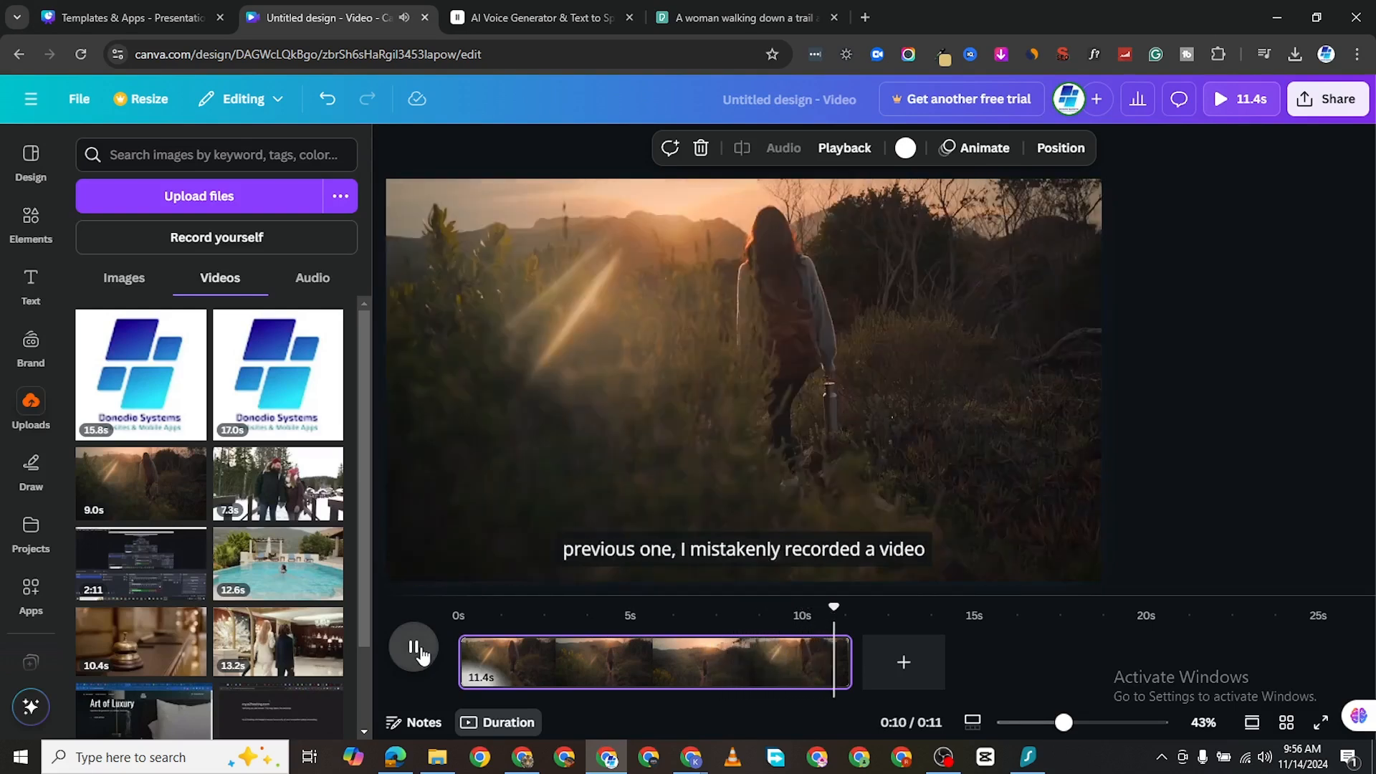
left_click(421, 650)
left_click_drag(851, 671, 883, 673)
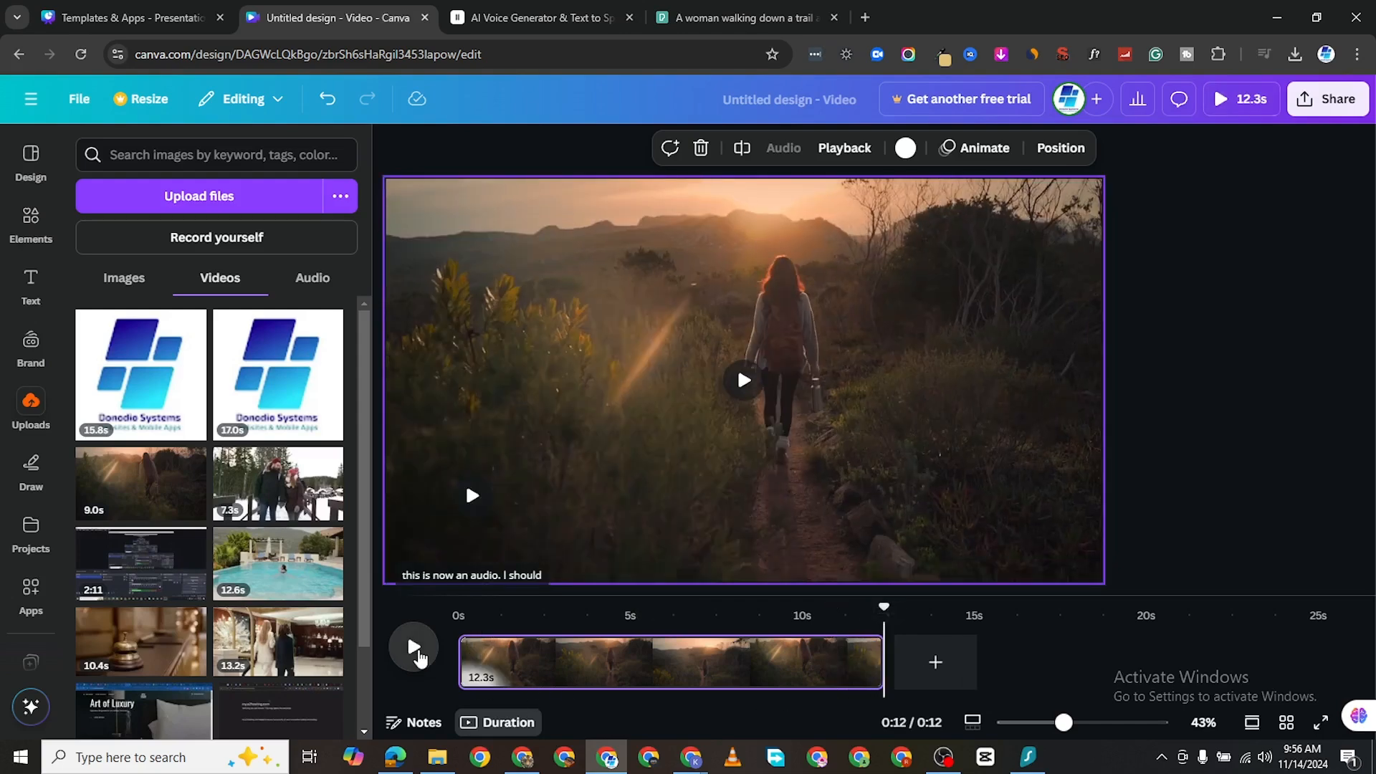
left_click_drag(877, 604, 815, 602)
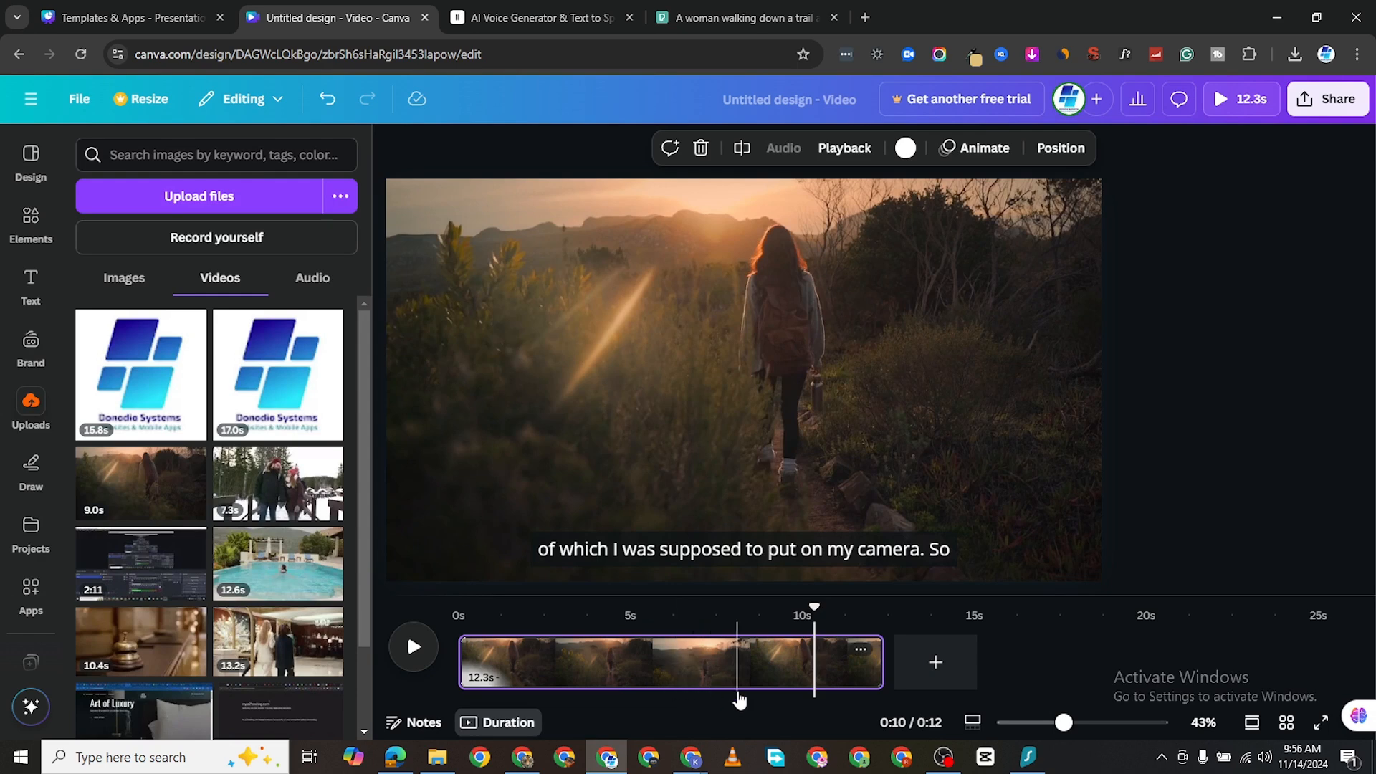
mouse_move(946, 764)
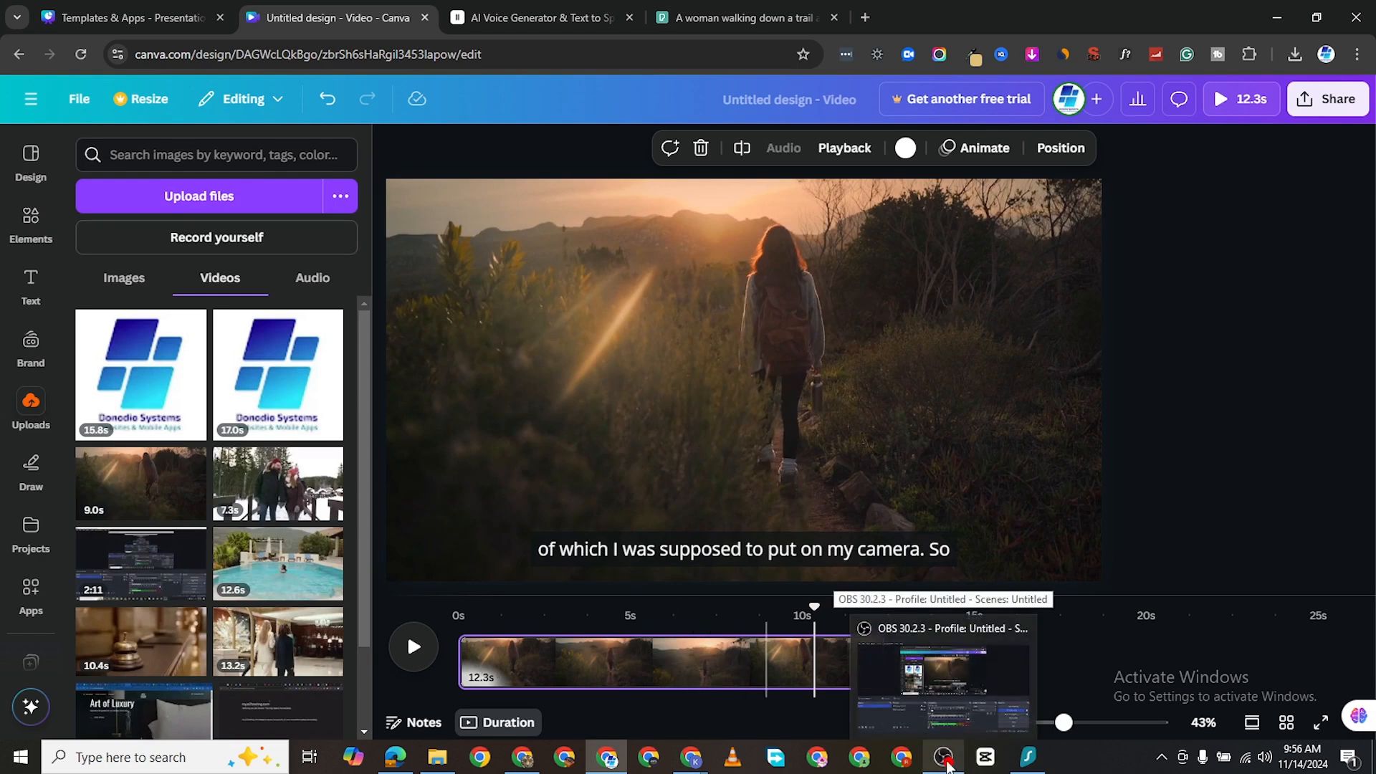